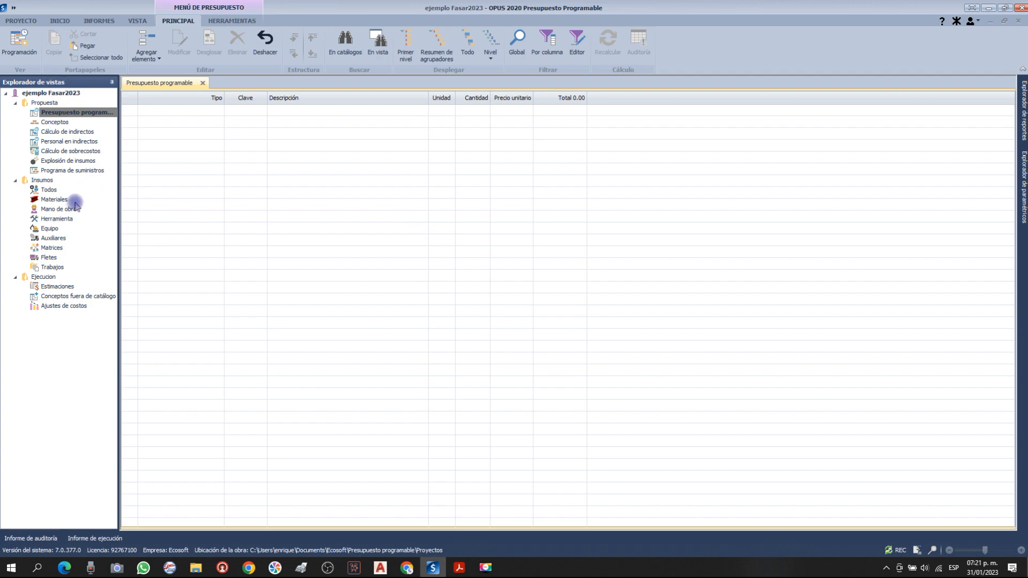
Open the Mano de obra catalogue and review its labour categories, from AYUDANTE GENERAL to CABO DE OFICIOS.
left_click(62, 210)
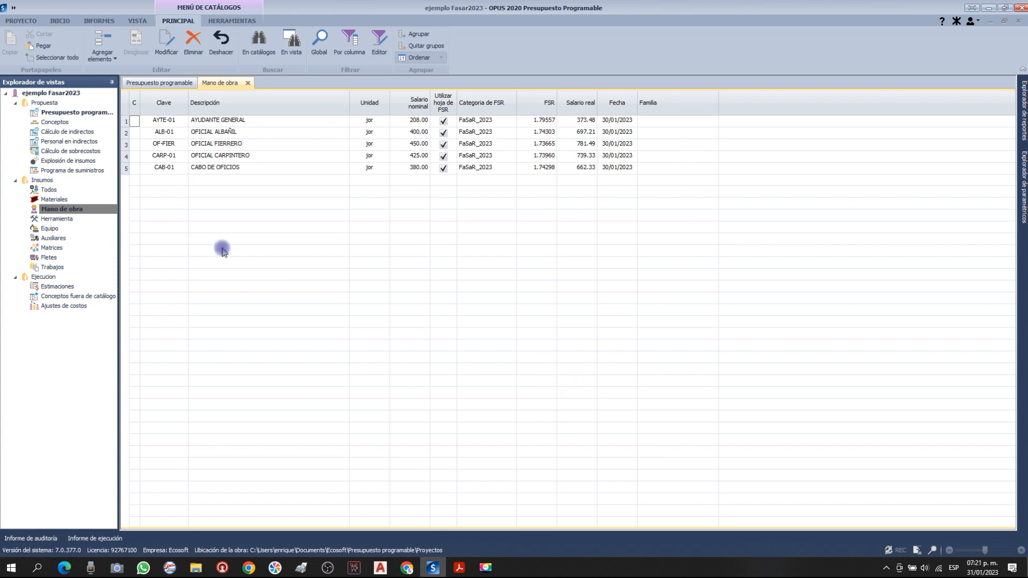
left_click(245, 119)
left_click(234, 133)
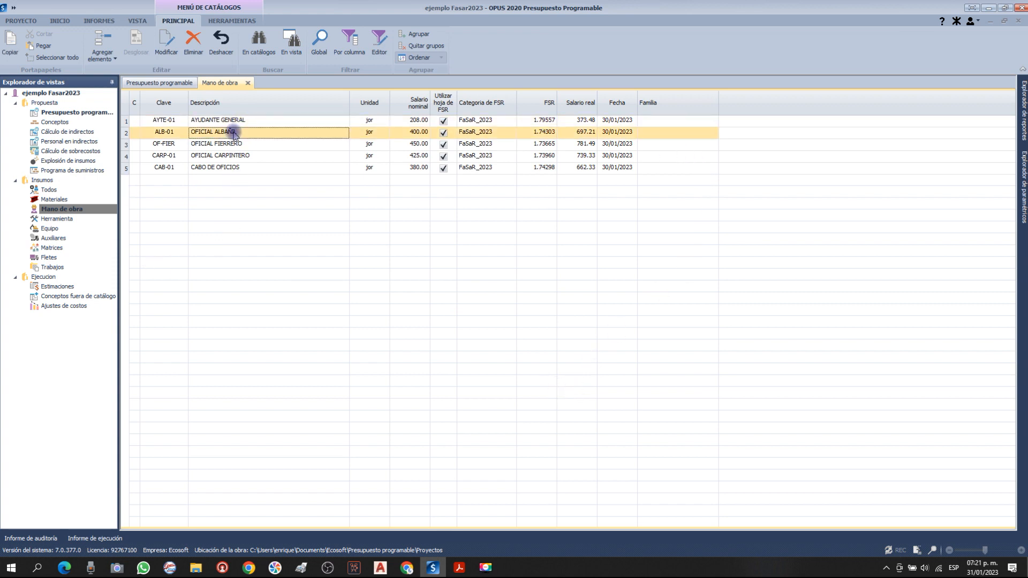
left_click(236, 144)
left_click(236, 155)
left_click(236, 166)
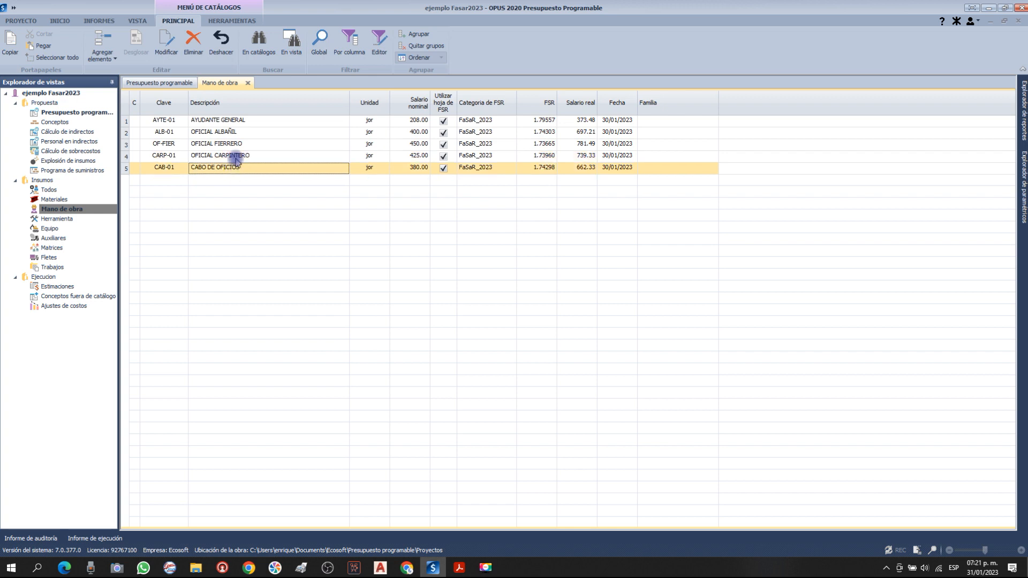
left_click(234, 121)
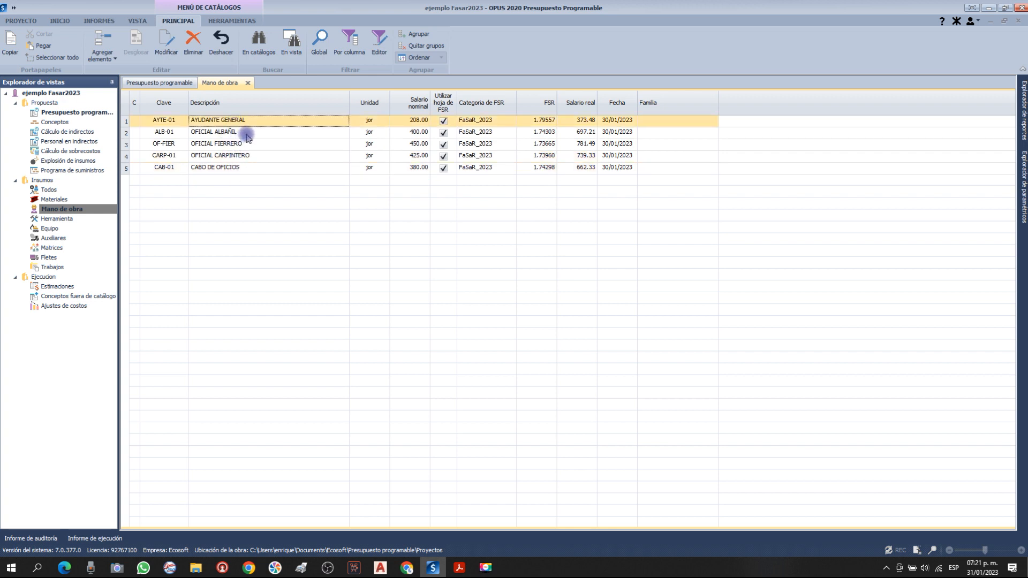
left_click(248, 133)
left_click(236, 144)
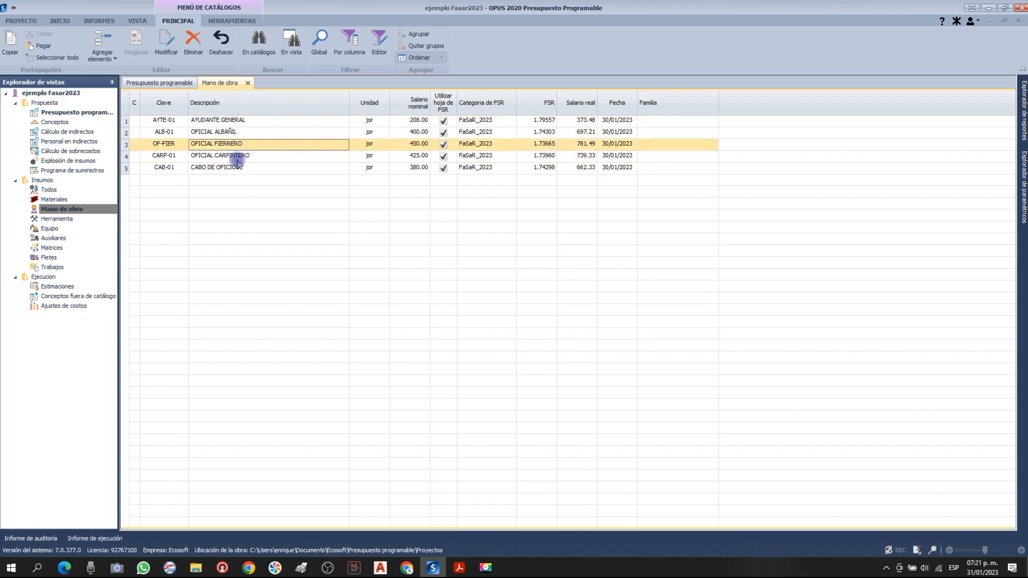
left_click(236, 156)
left_click(234, 168)
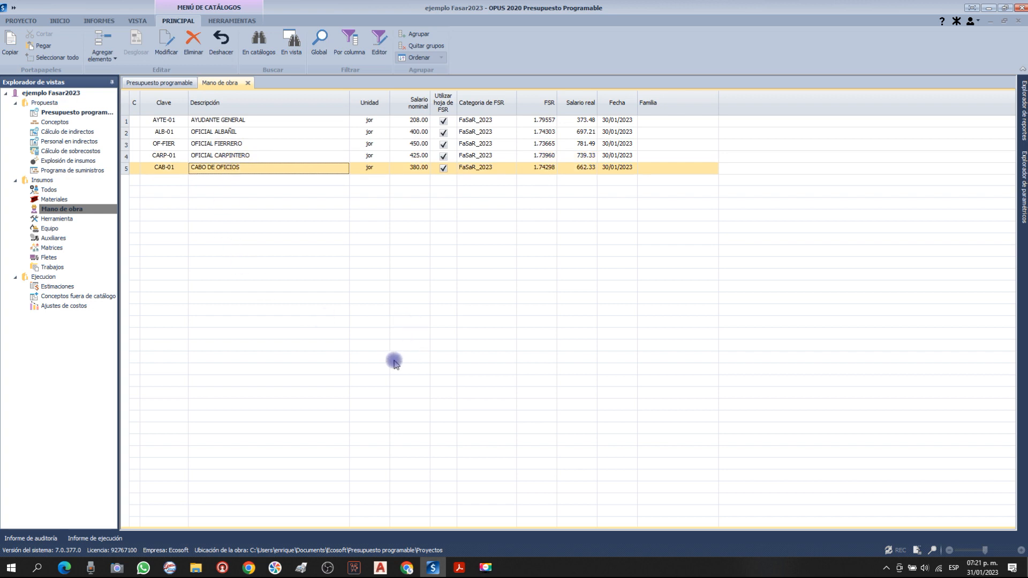
Open the FaSaR_2023 book for editing from the FSR categories.
left_click(224, 22)
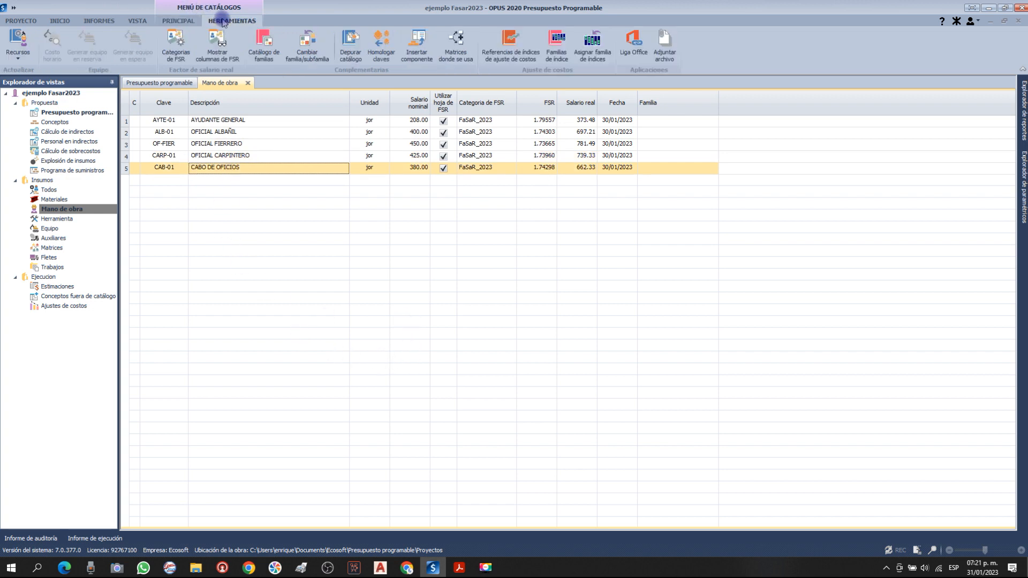
left_click(178, 45)
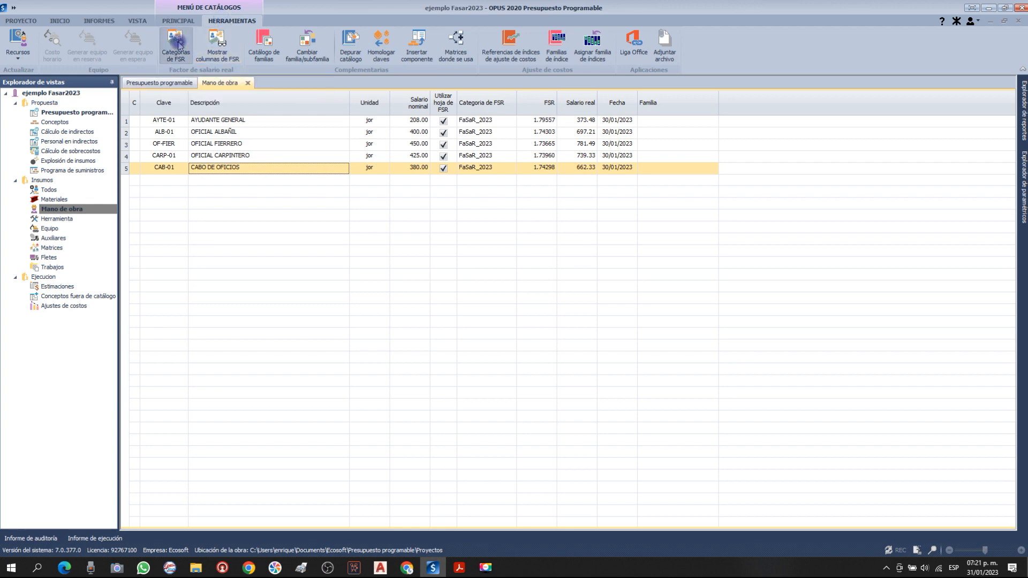
left_click_drag(443, 204, 385, 185)
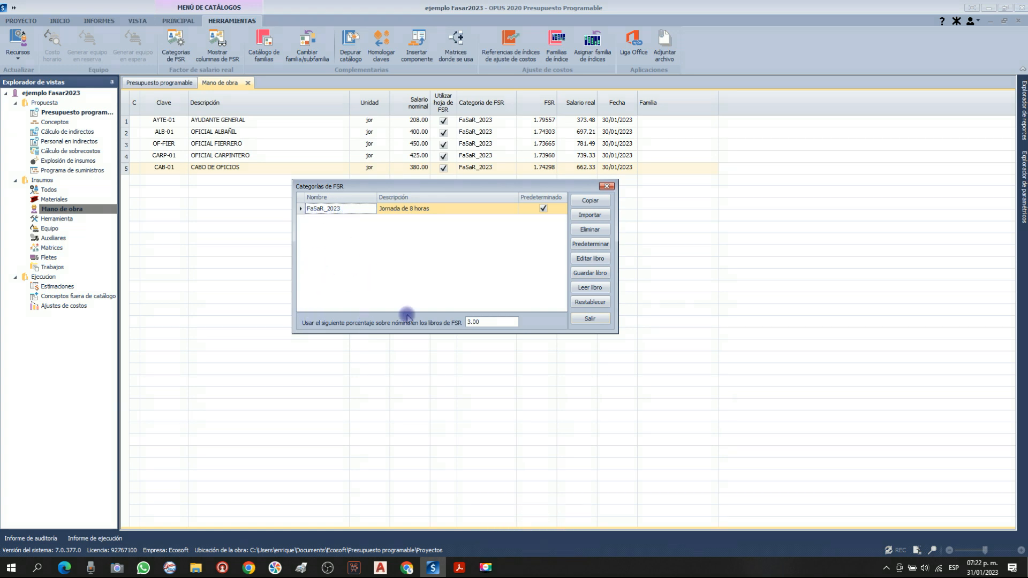
left_click_drag(406, 187, 358, 183)
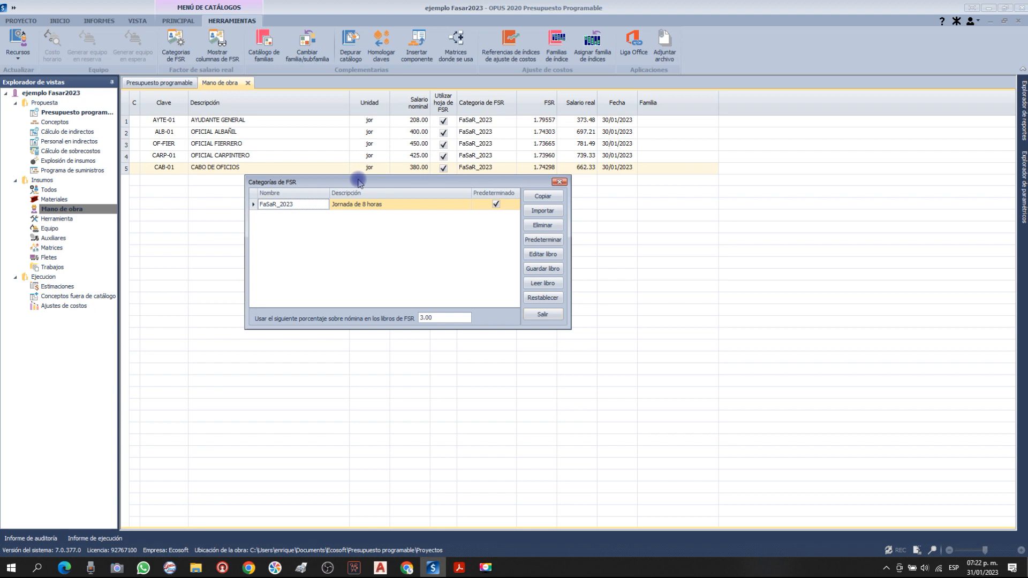
left_click_drag(363, 186, 362, 186)
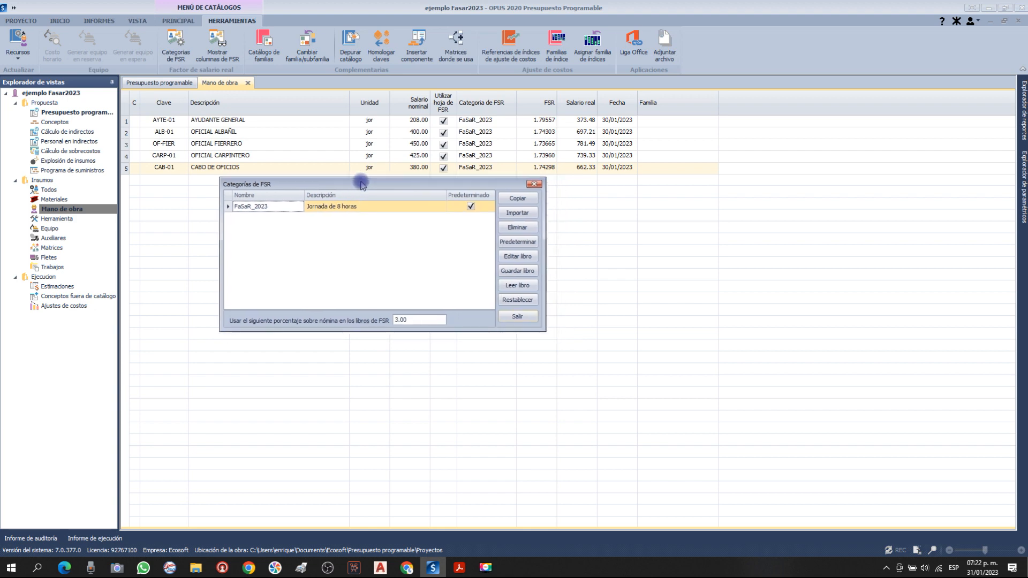
left_click(507, 257)
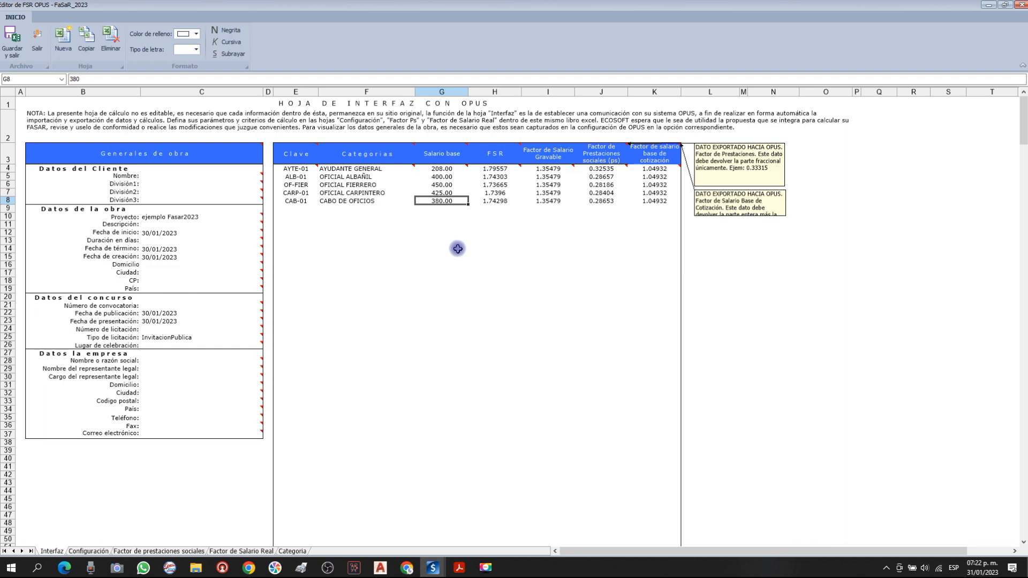
Examine the labour categories listed under Categorias in the Interfaz sheet.
left_click(351, 202)
left_click(386, 178)
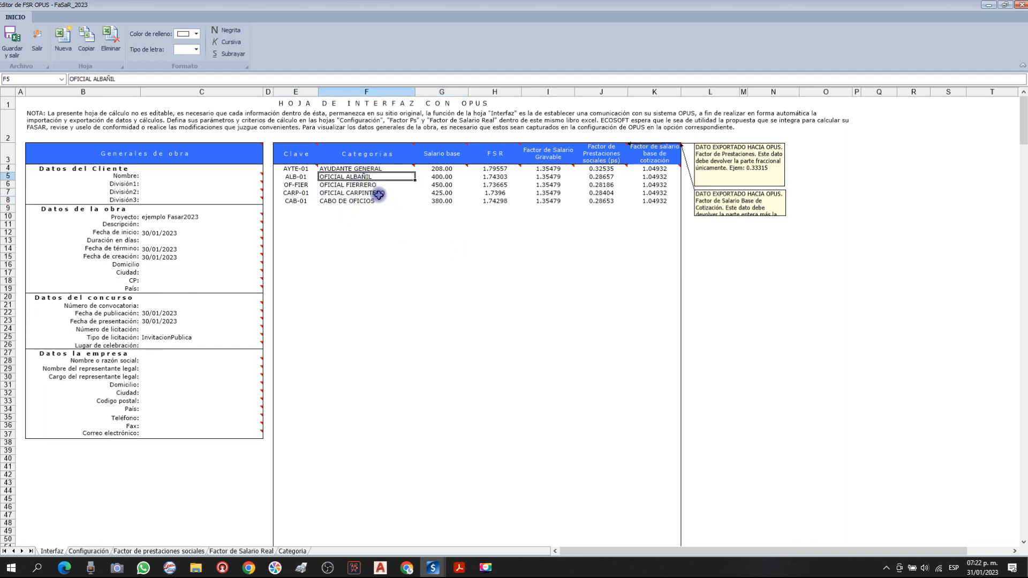
left_click(400, 257)
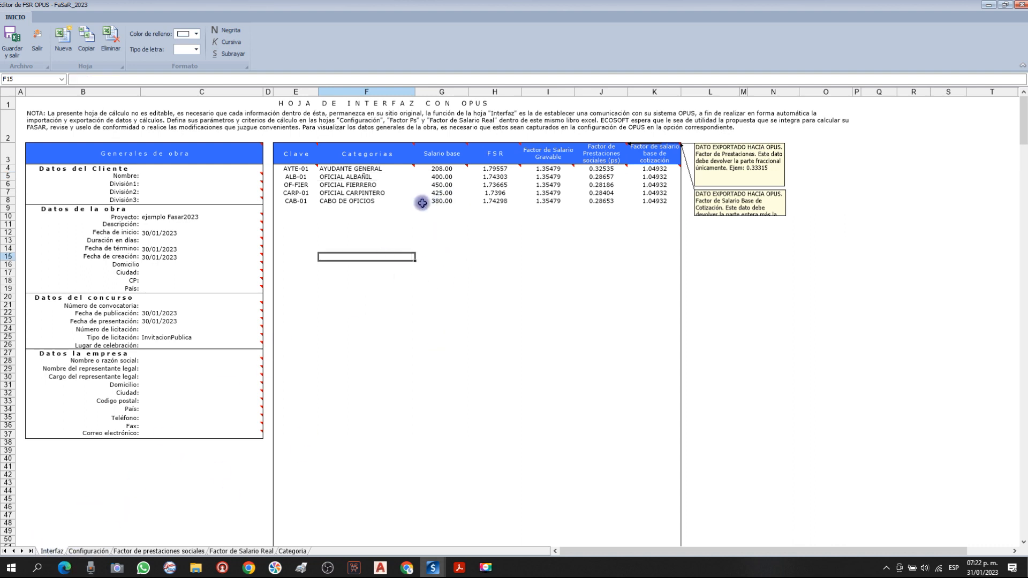
left_click_drag(358, 171, 359, 203)
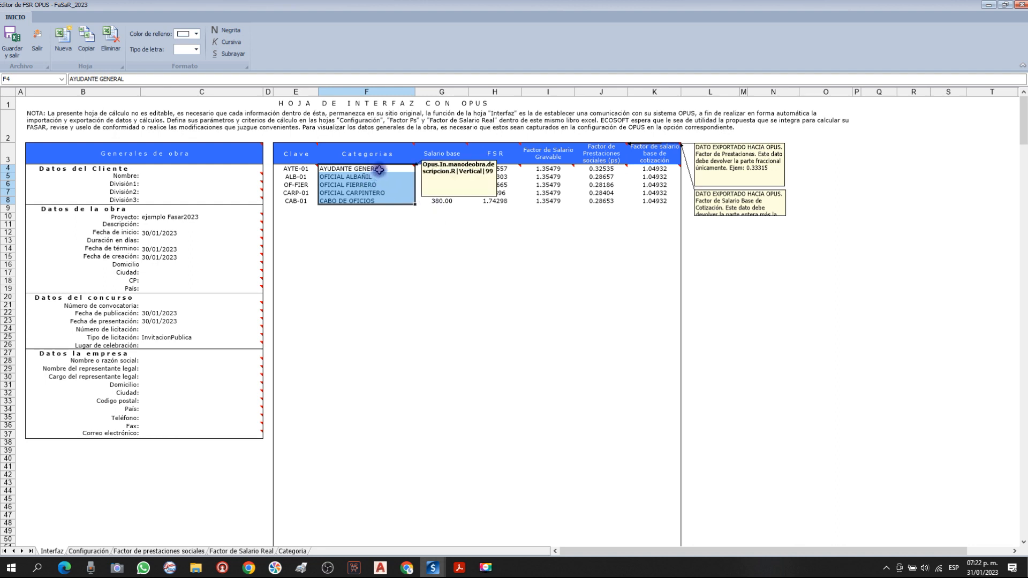
left_click(374, 176)
left_click(376, 193)
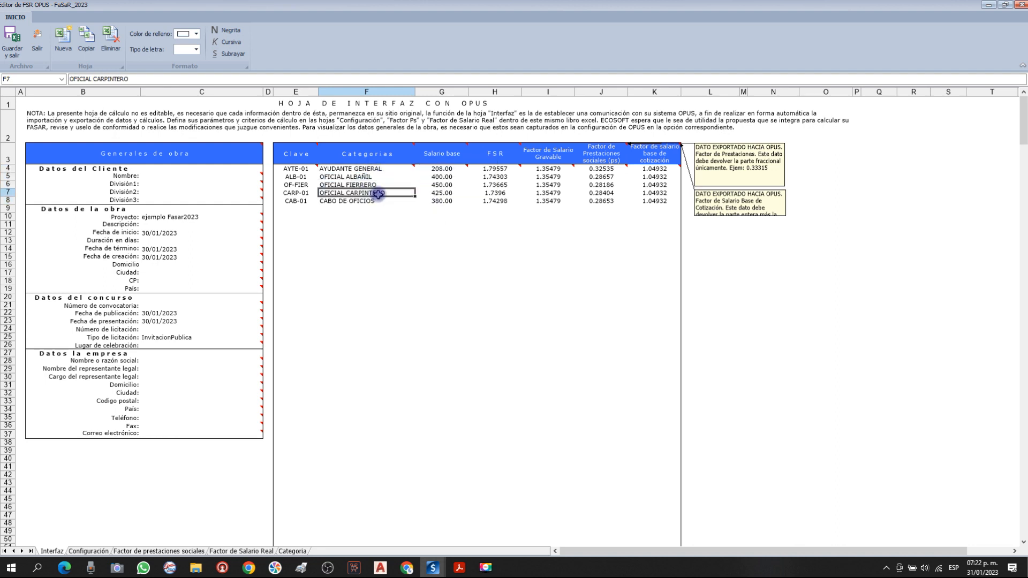
left_click(370, 202)
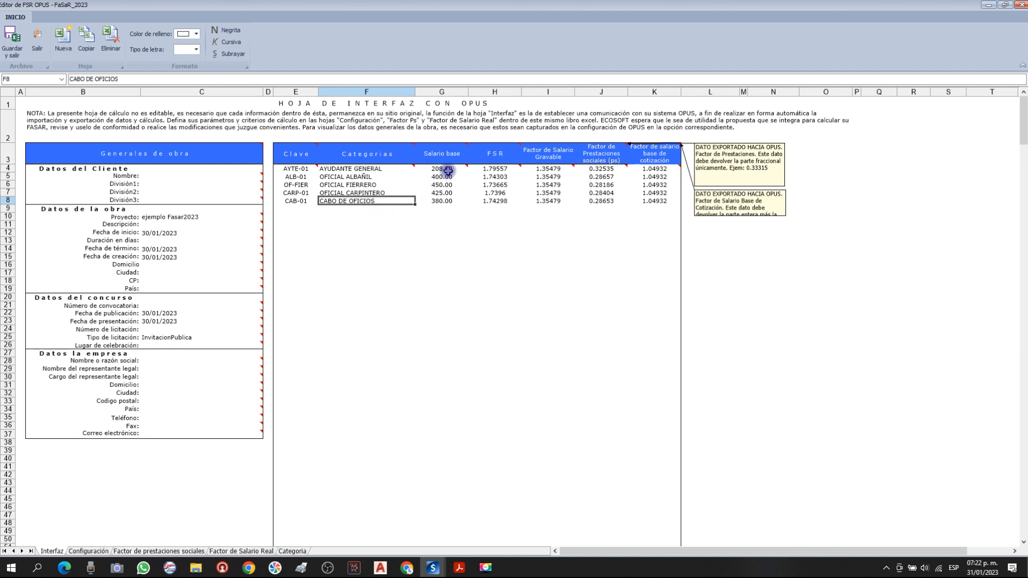
Examine the Salario base column of the Interfaz sheet for each labour category.
left_click_drag(443, 153, 442, 202)
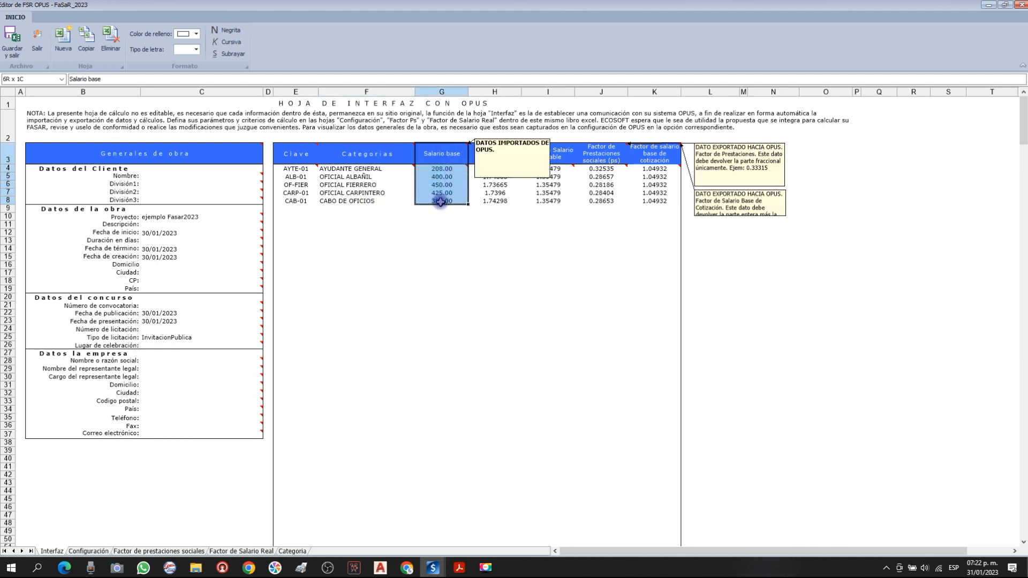
left_click(442, 170)
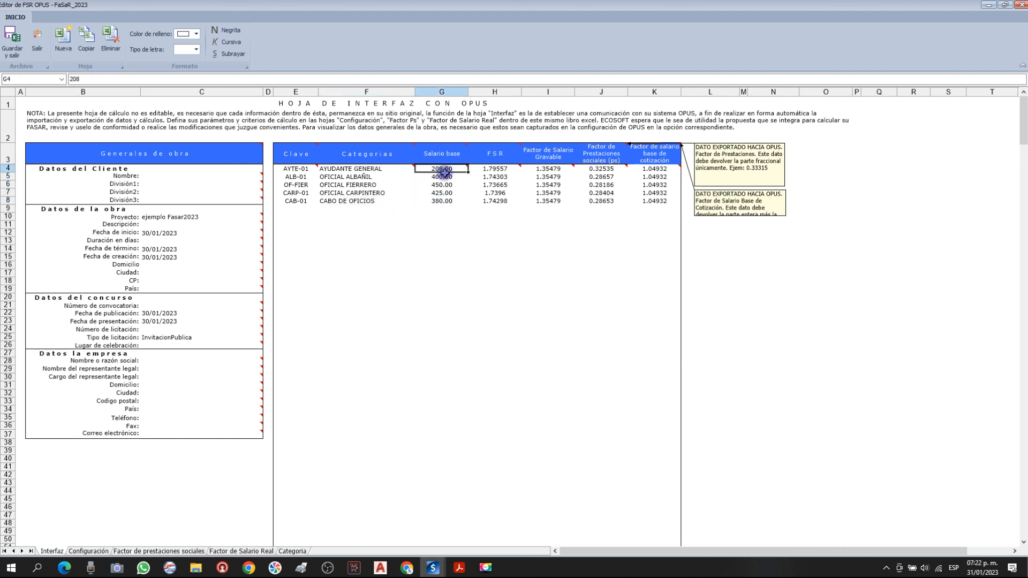
mouse_move(439, 167)
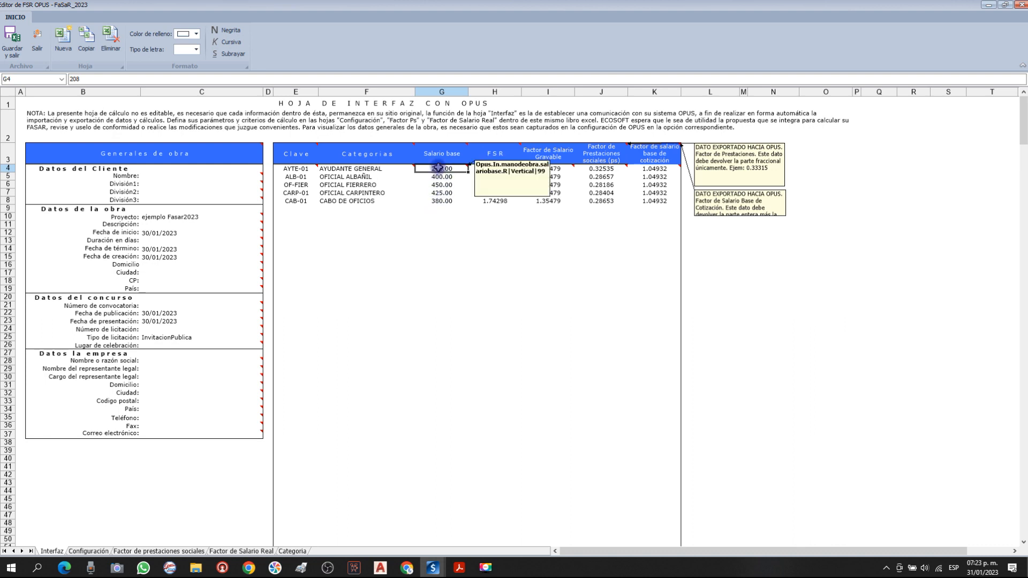
left_click(441, 176)
left_click(440, 193)
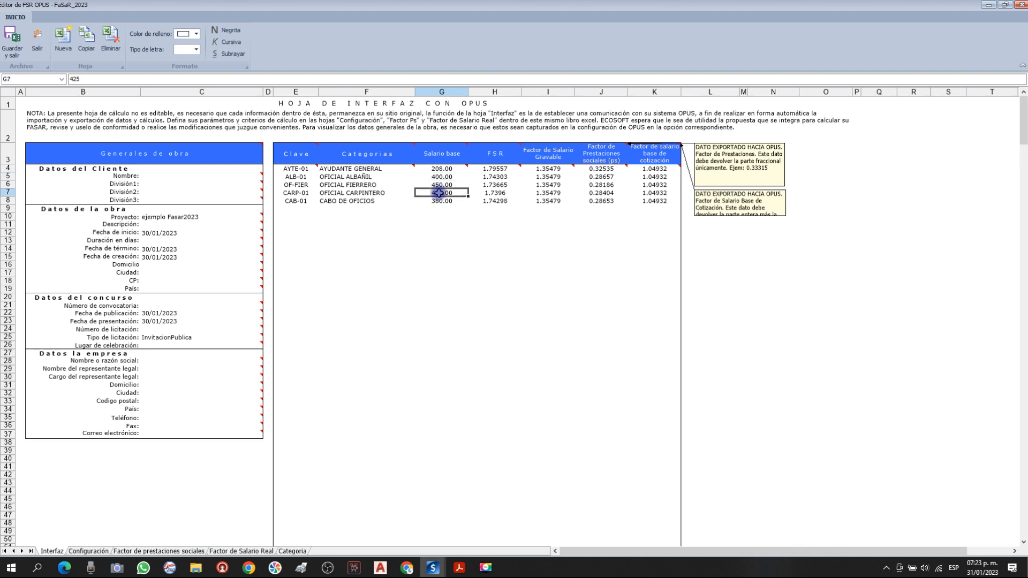
left_click(410, 246)
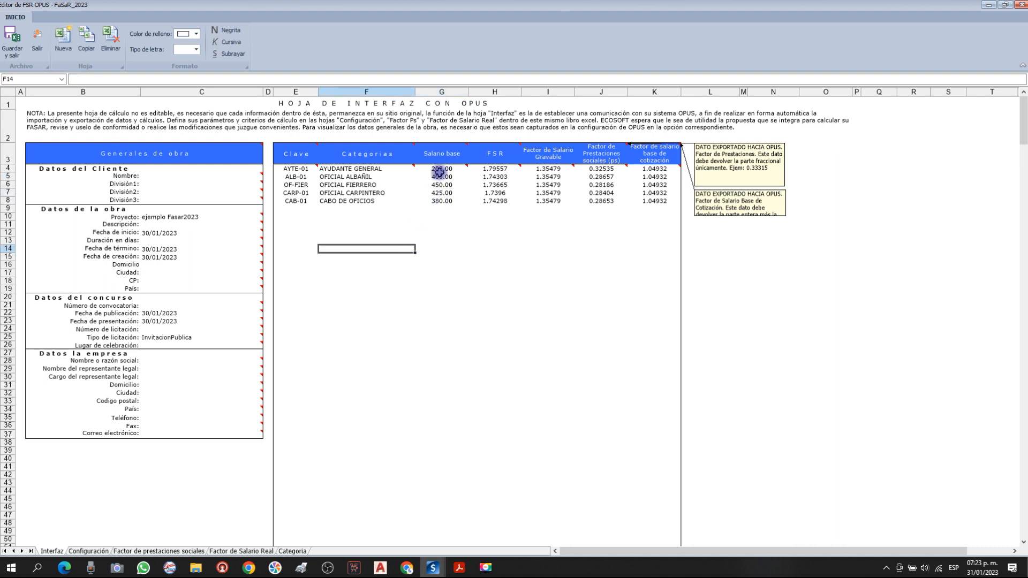
left_click(440, 176)
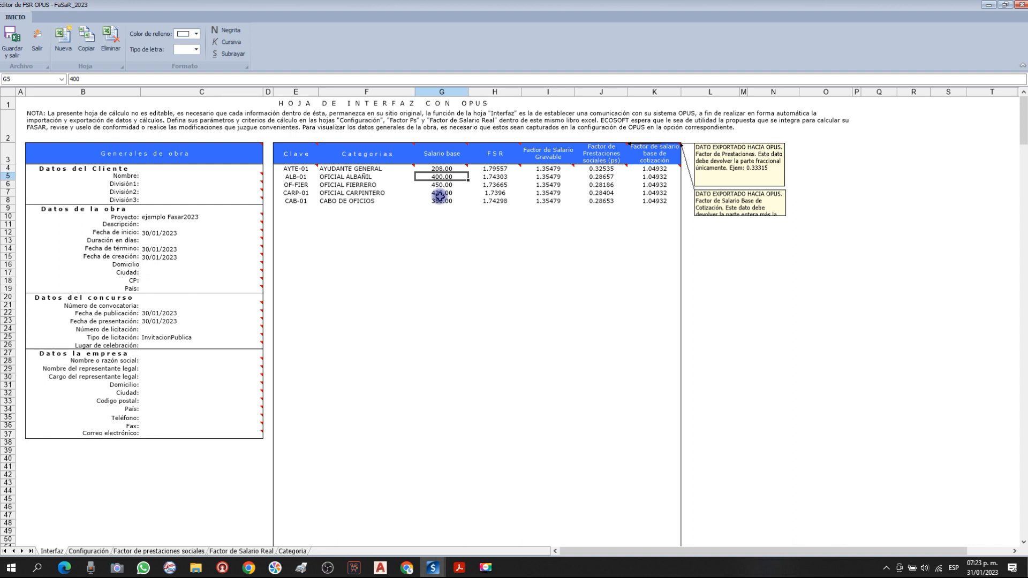
left_click(366, 170, "shift")
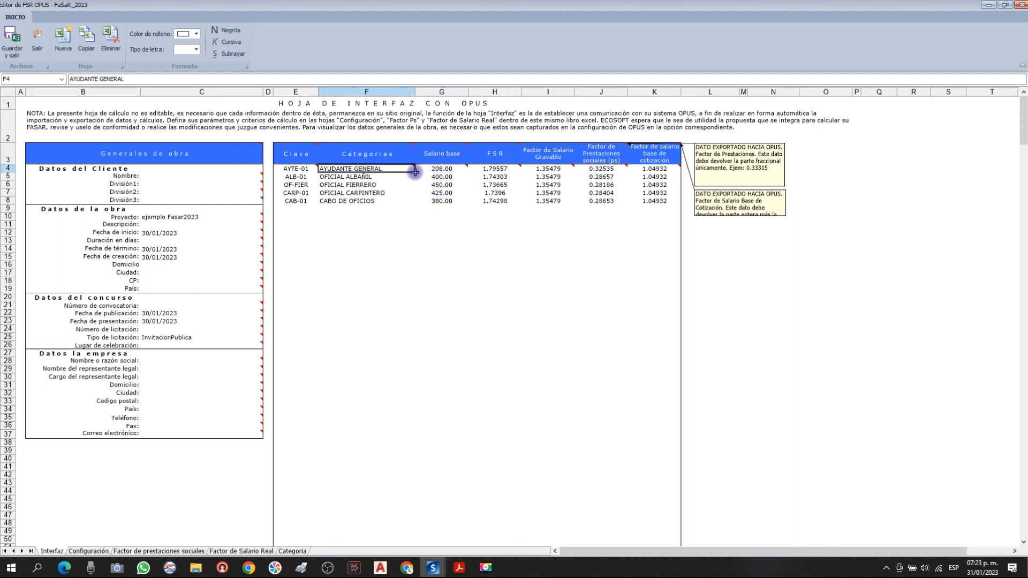
left_click(428, 171)
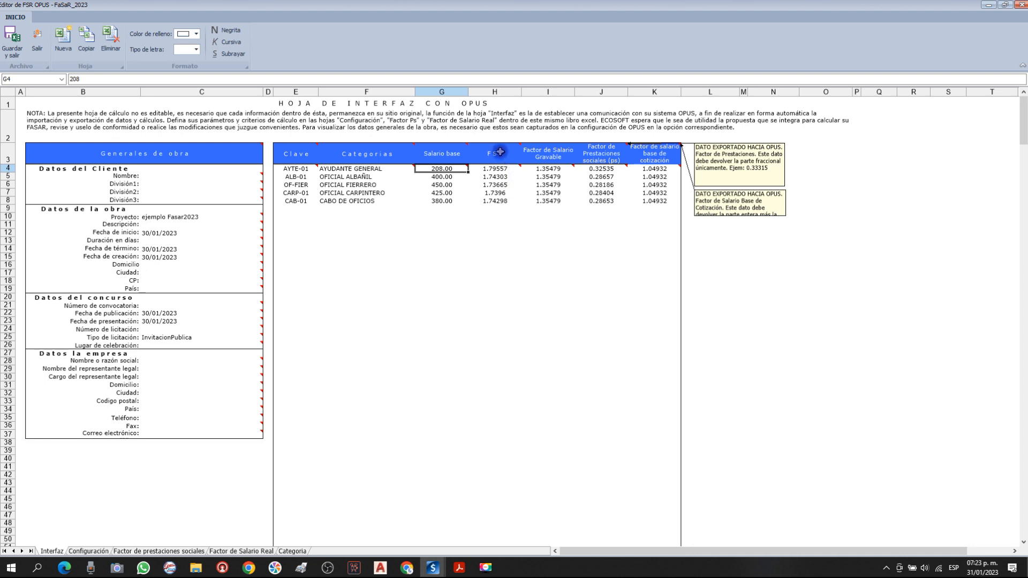
Examine the FSR, Factor de Salario Gravable, Factor de Prestaciones sociales and Factor de salario base de cotización columns of the Interfaz sheet.
left_click_drag(502, 153, 497, 209)
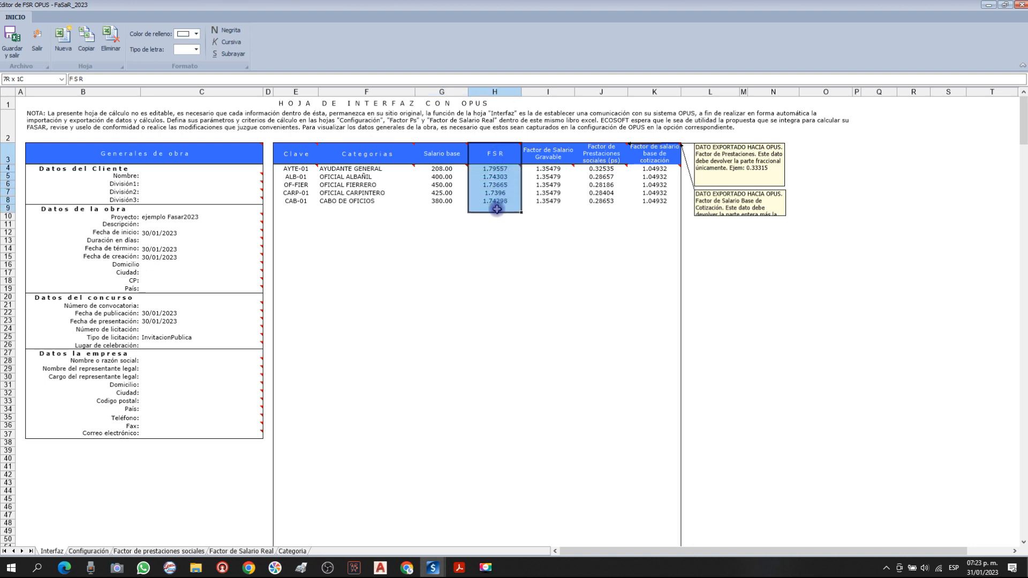
left_click(552, 152)
left_click_drag(551, 151, 545, 214)
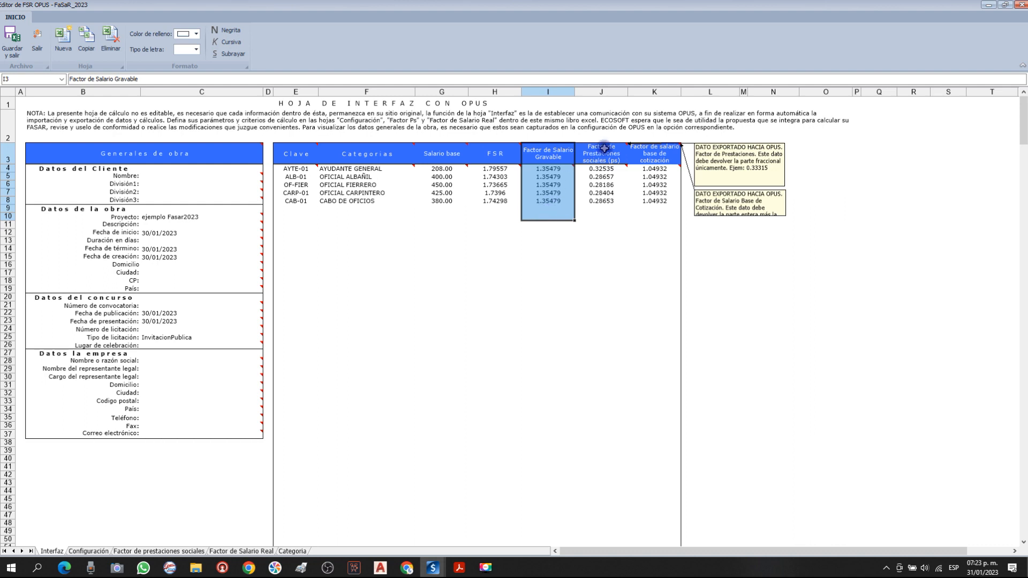
left_click_drag(605, 152, 604, 223)
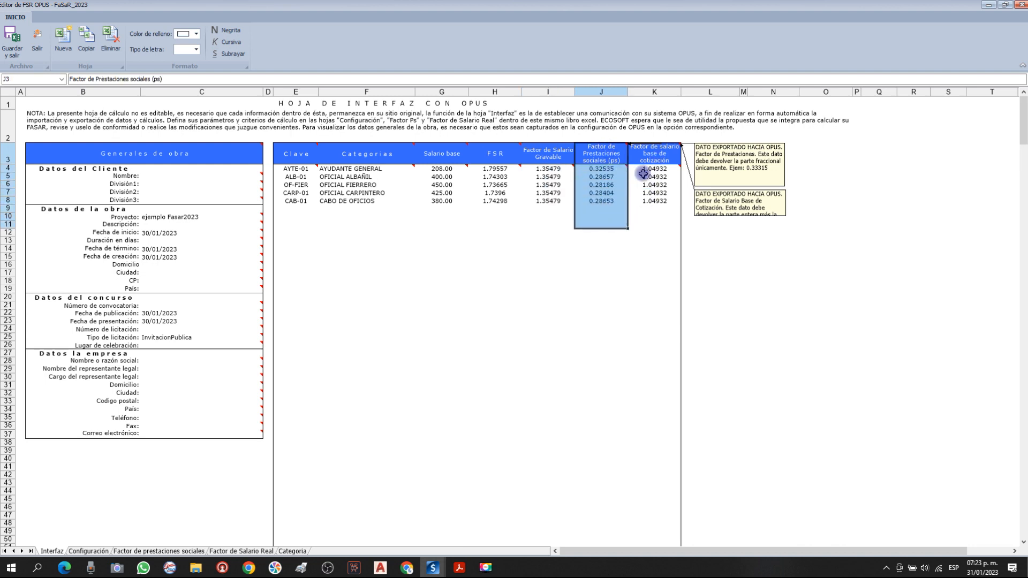
left_click(648, 155)
left_click_drag(630, 159, 643, 239)
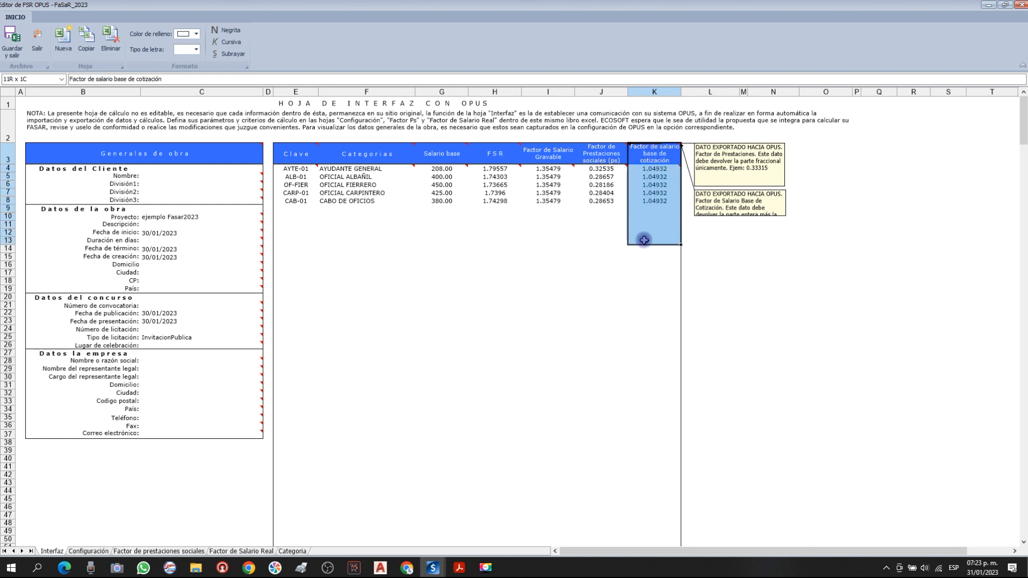
left_click(481, 273)
left_click_drag(660, 153, 657, 202)
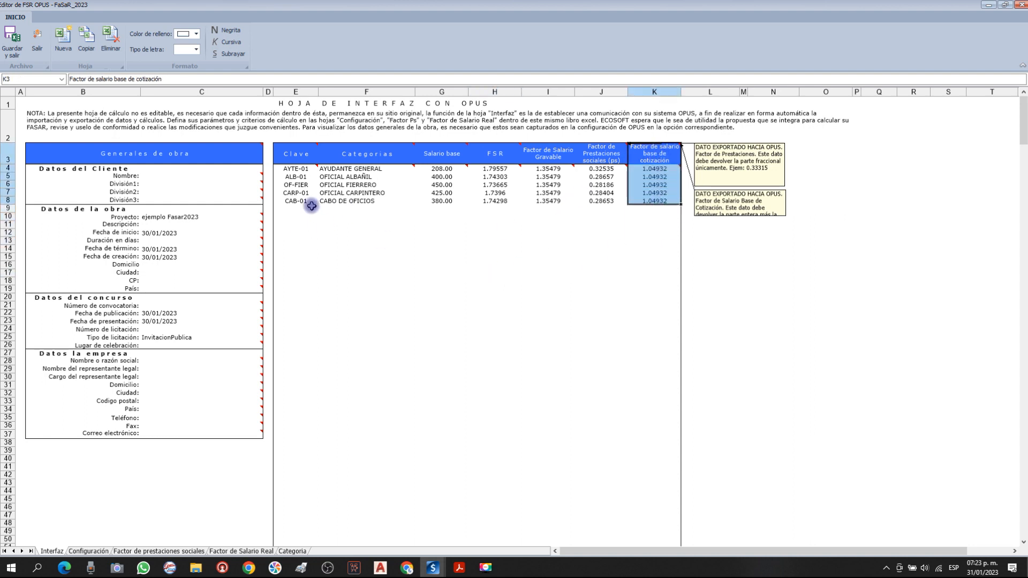
left_click(455, 249)
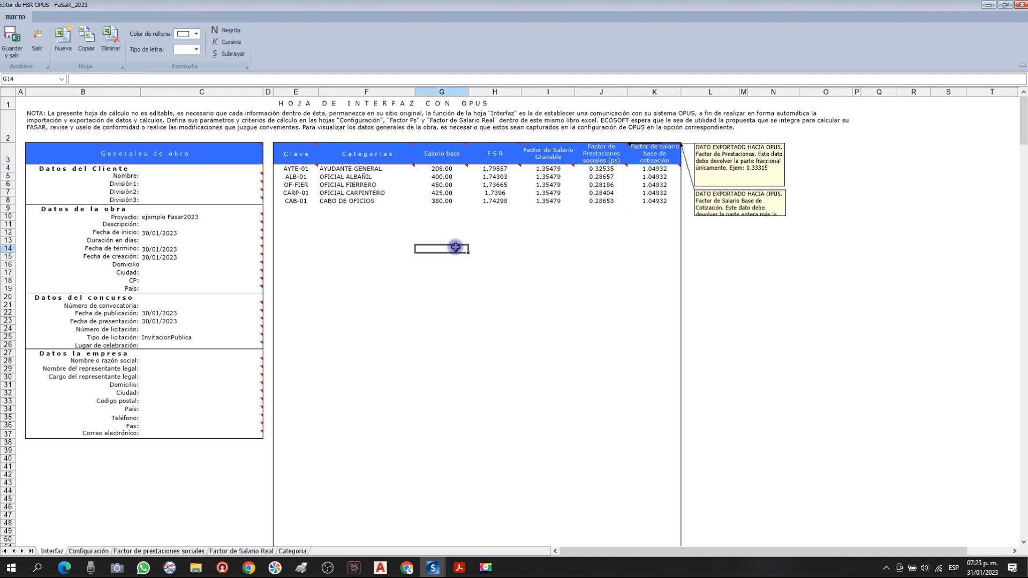
Open the Configuración sheet and examine the Descanso semanal (domingos) entry under Días no Trabajados.
left_click(87, 552)
left_click(275, 290)
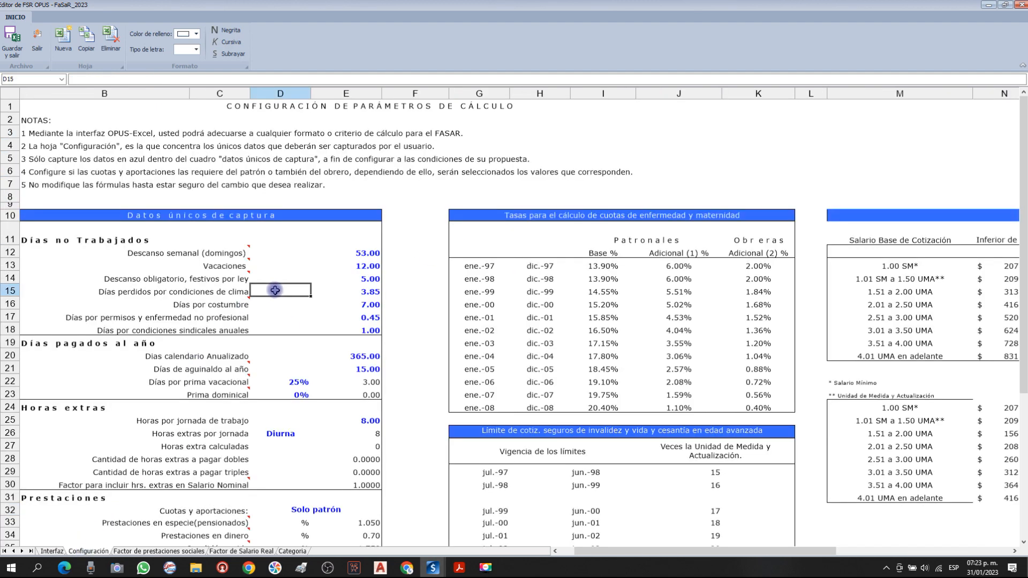
scroll(275, 290, "up", 2)
key("Left")
key("Left")
key("Left")
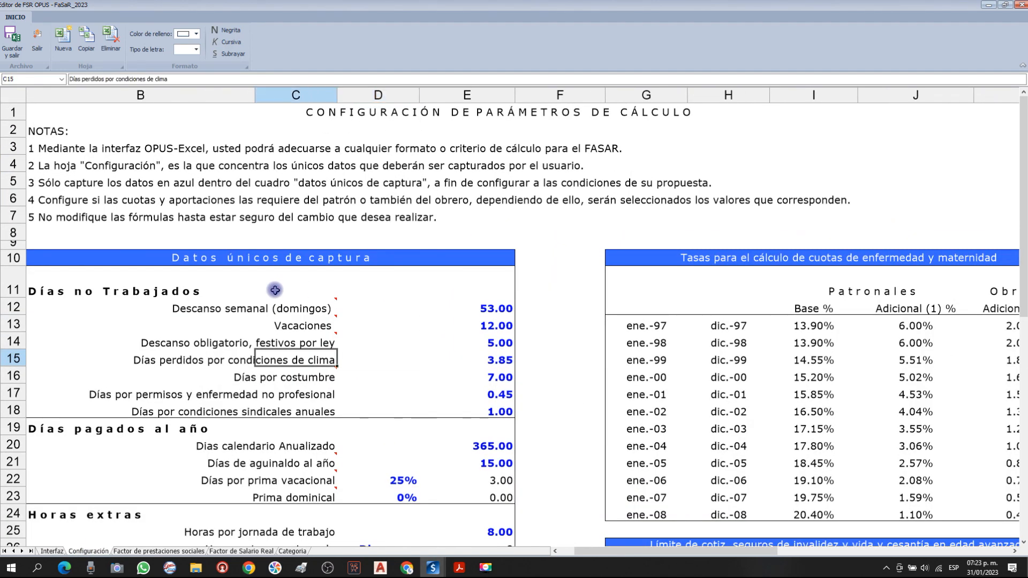
scroll(278, 290, "down", 2)
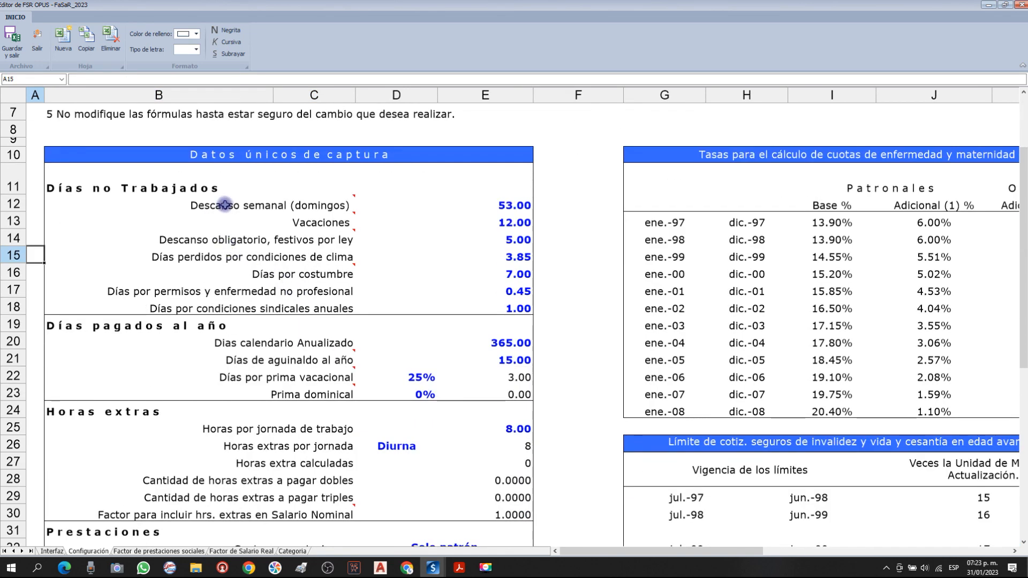
left_click(225, 206)
left_click(324, 207)
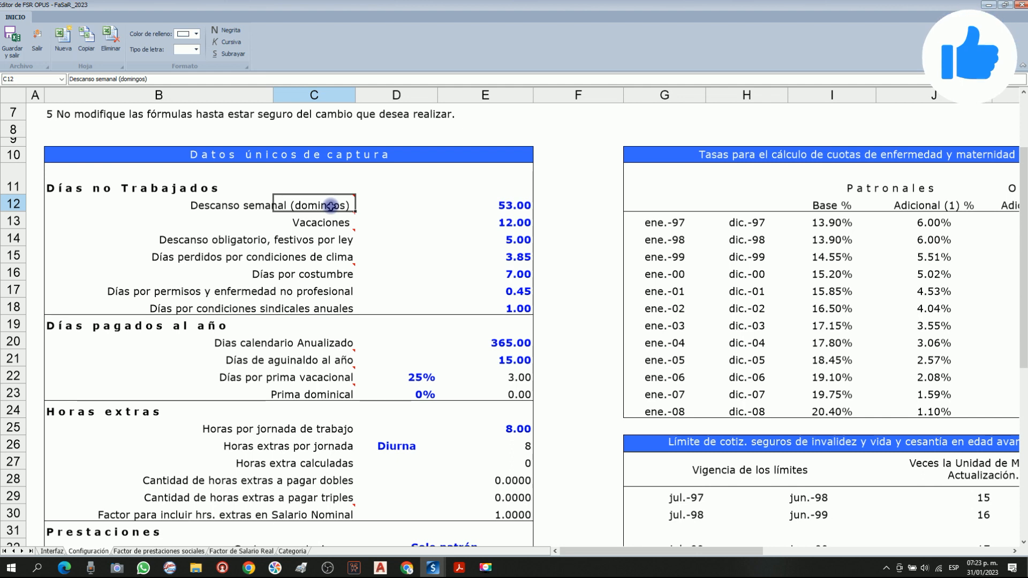
Examine the number of days set for Descanso semanal (domingos) and Vacaciones under Días no Trabajados.
left_click(519, 200)
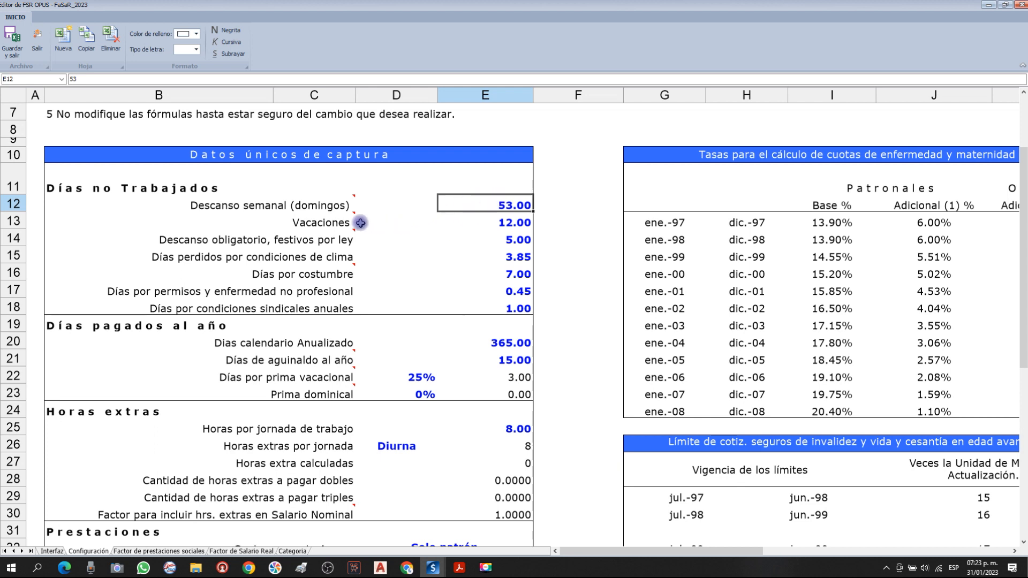
left_click(312, 224)
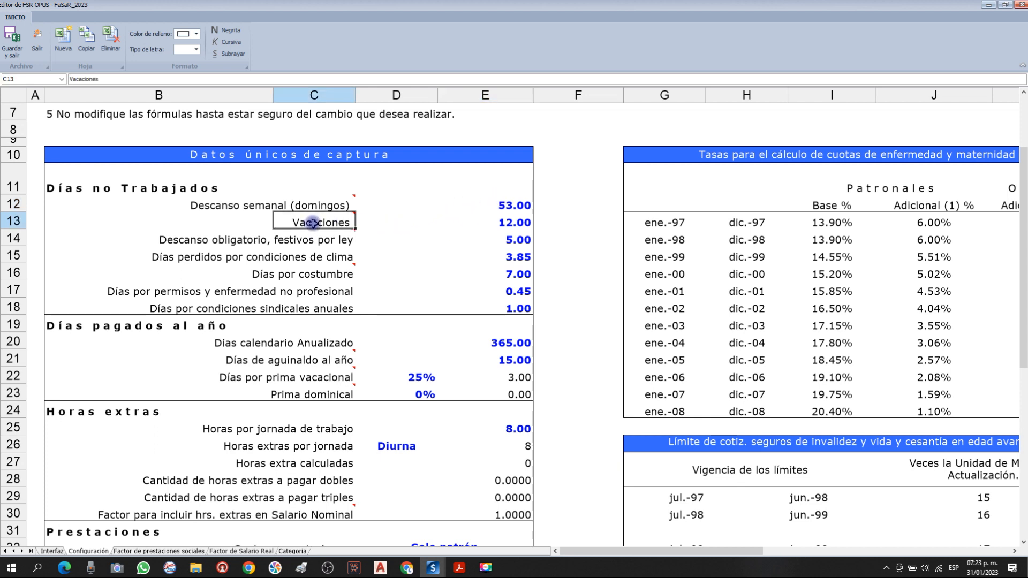
left_click(508, 222)
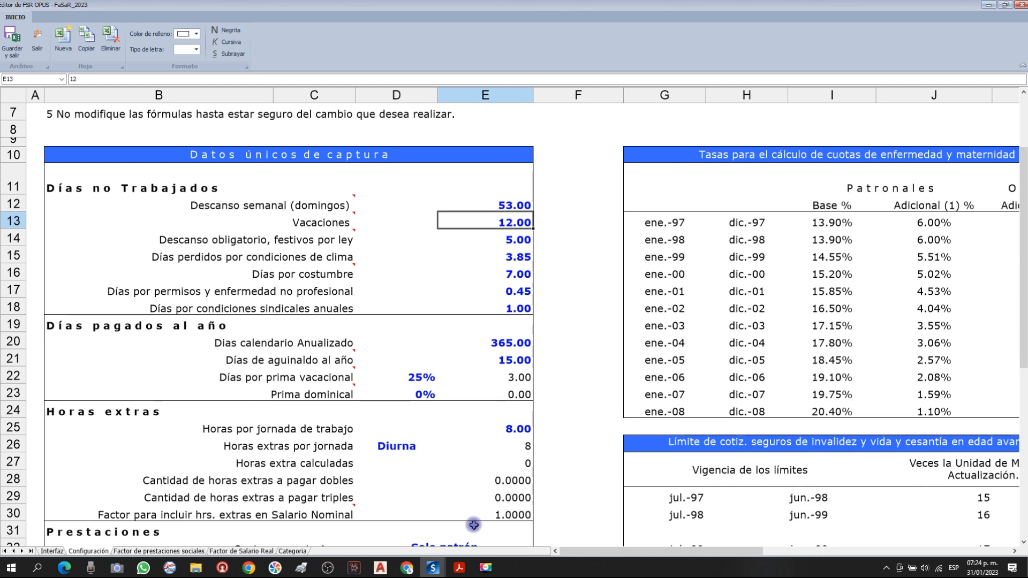
Switch to LFT (1).pdf in Adobe Acrobat Reader and read Artículo 76 on the minimum vacation days and its reform date.
mouse_move(459, 571)
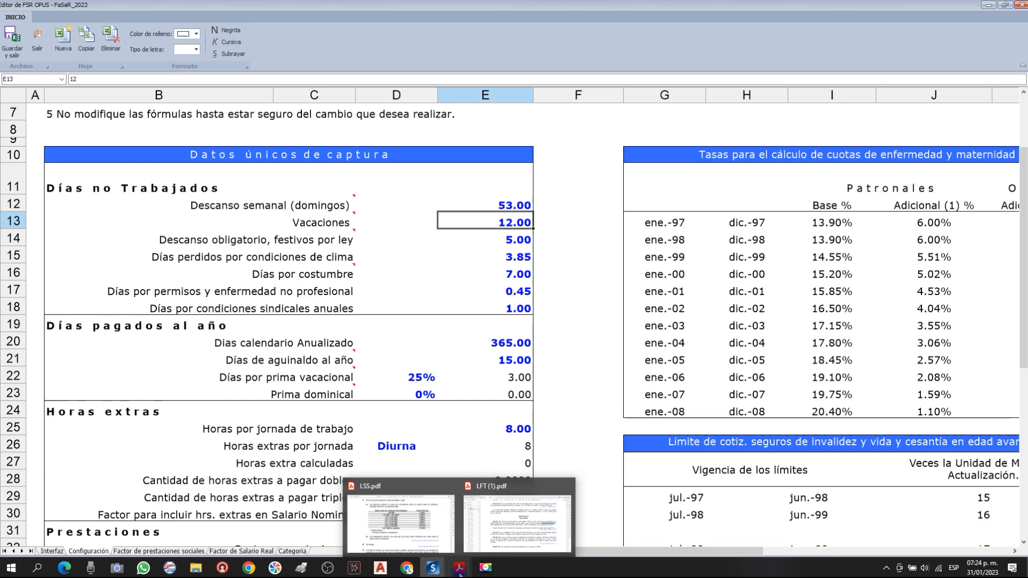
left_click(522, 527)
left_click(550, 296)
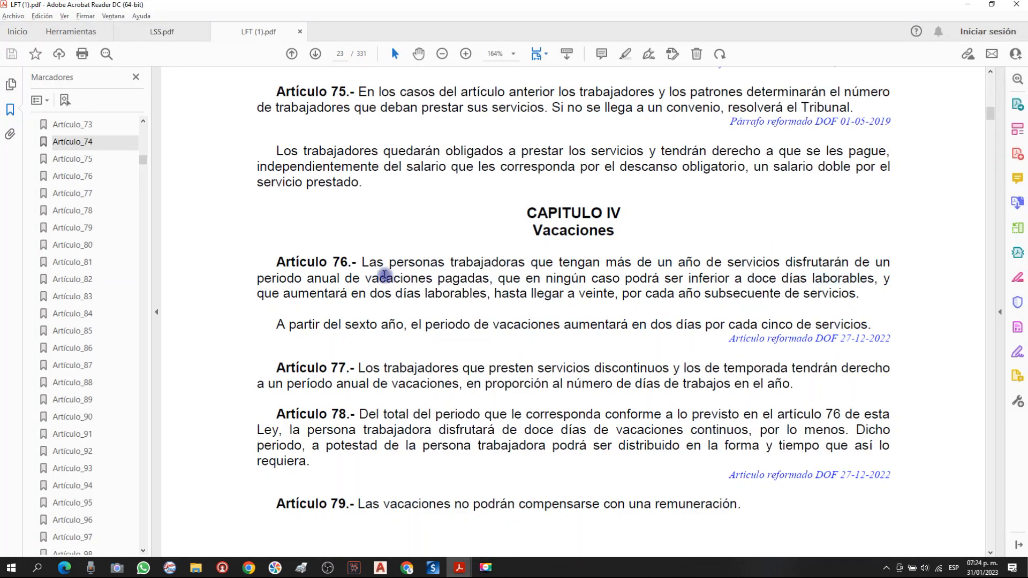
mouse_move(361, 262)
left_mouse_down()
mouse_move(445, 265)
mouse_move(471, 281)
mouse_move(552, 265)
mouse_move(873, 255)
mouse_move(701, 279)
mouse_move(353, 292)
mouse_move(491, 278)
mouse_move(670, 281)
mouse_move(696, 279)
mouse_move(704, 264)
mouse_move(771, 278)
mouse_move(871, 281)
left_mouse_up()
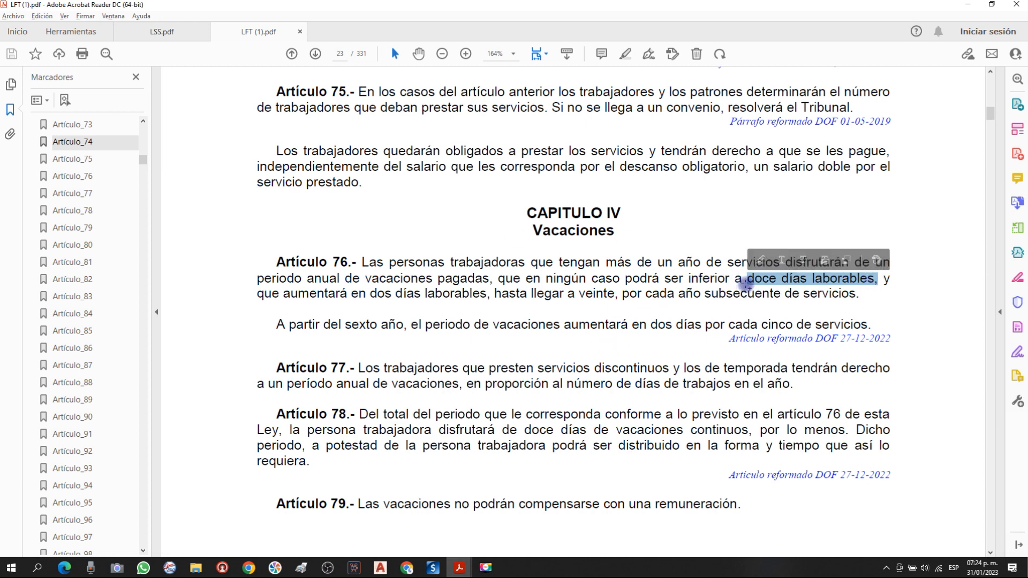
left_click(742, 279)
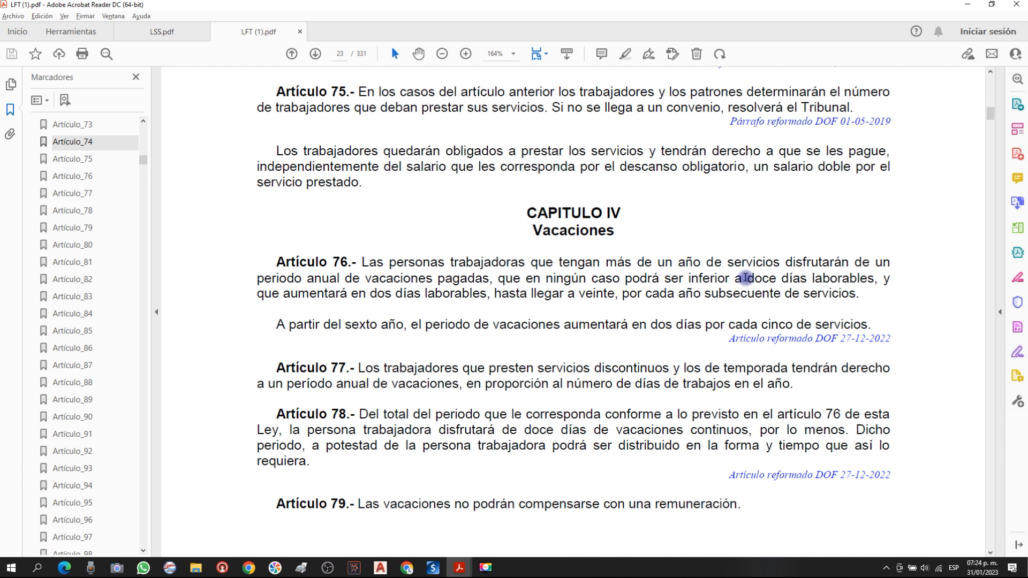
left_click_drag(745, 278, 873, 281)
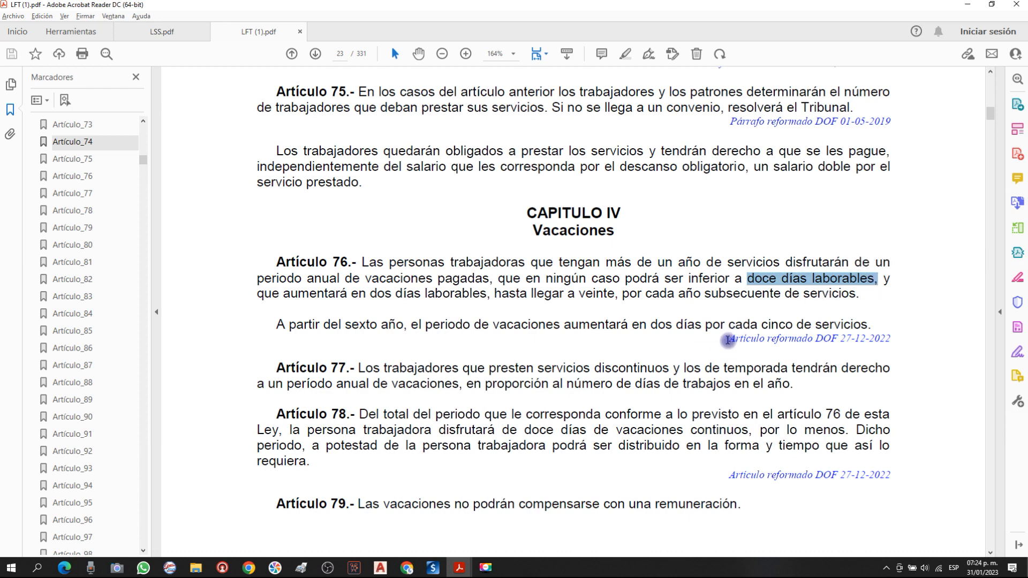
left_click_drag(730, 342, 882, 341)
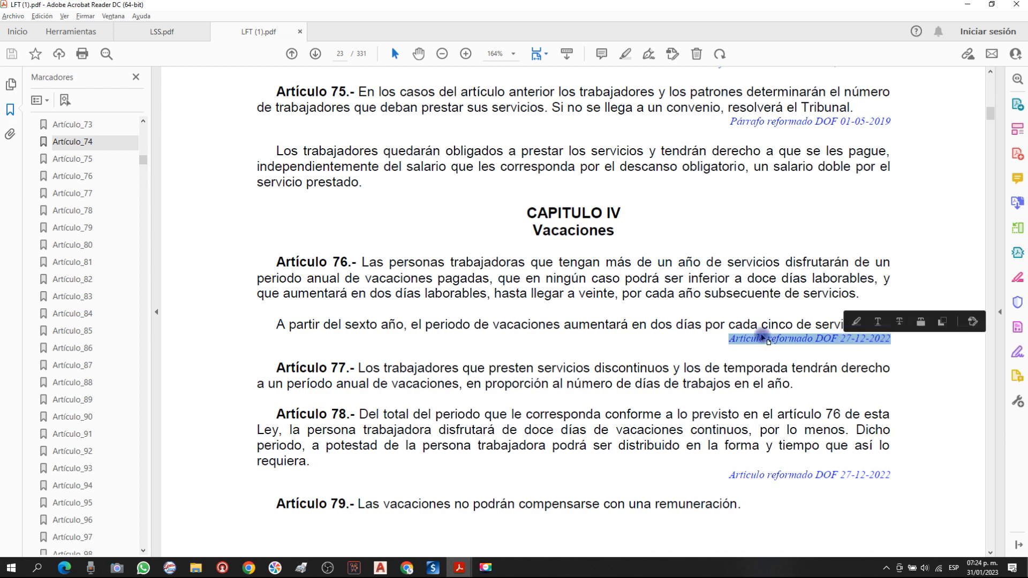
left_click(756, 315)
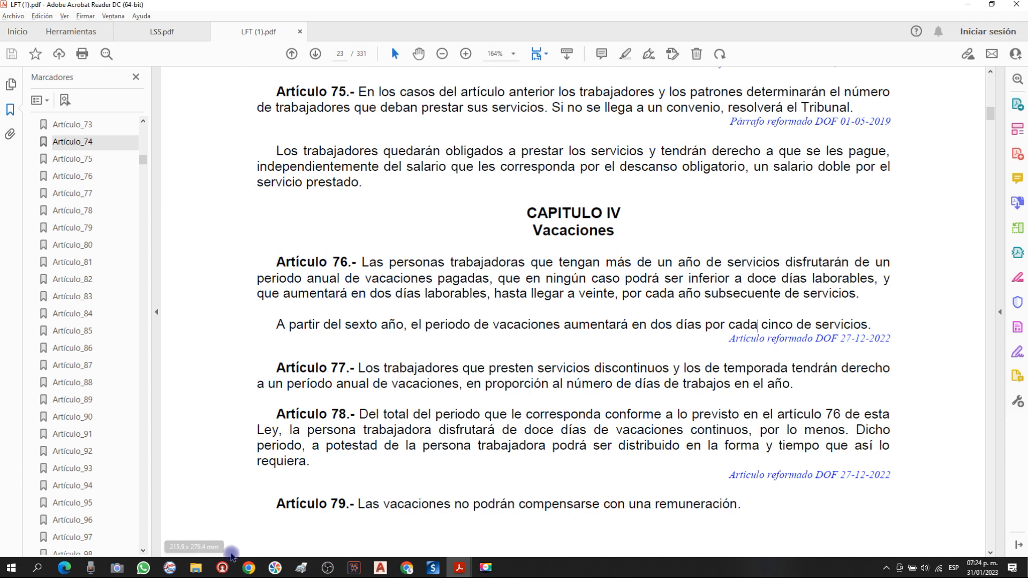
Return to the FaSaR_2023 editor and check the Vacaciones entry against the law.
key("alt+Tab")
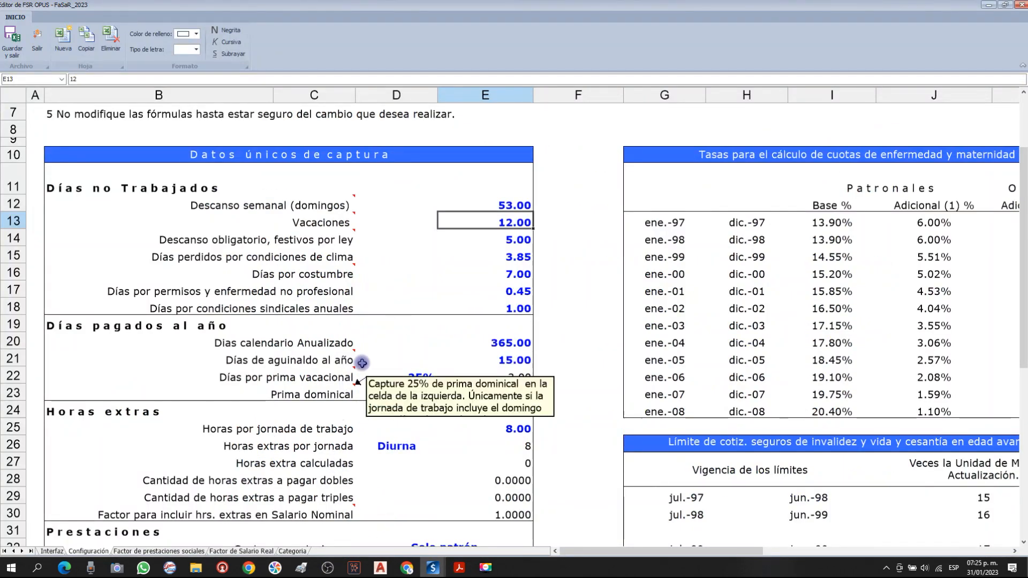
left_click(321, 223)
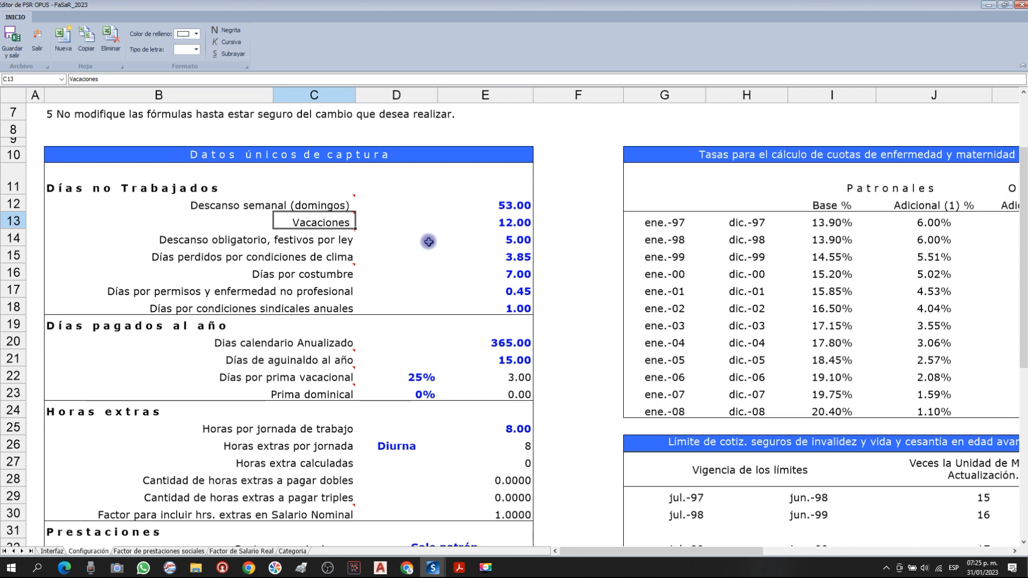
left_click(507, 223)
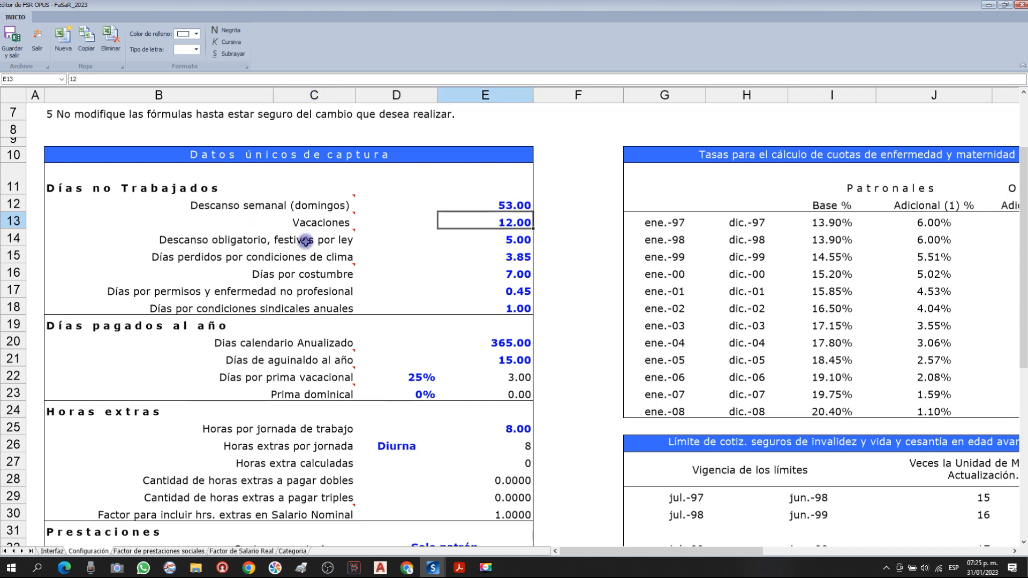
Examine the remaining Días no Trabajados entries, from Descanso obligatorio to Días por condiciones sindicales anuales, and their values.
mouse_move(306, 240)
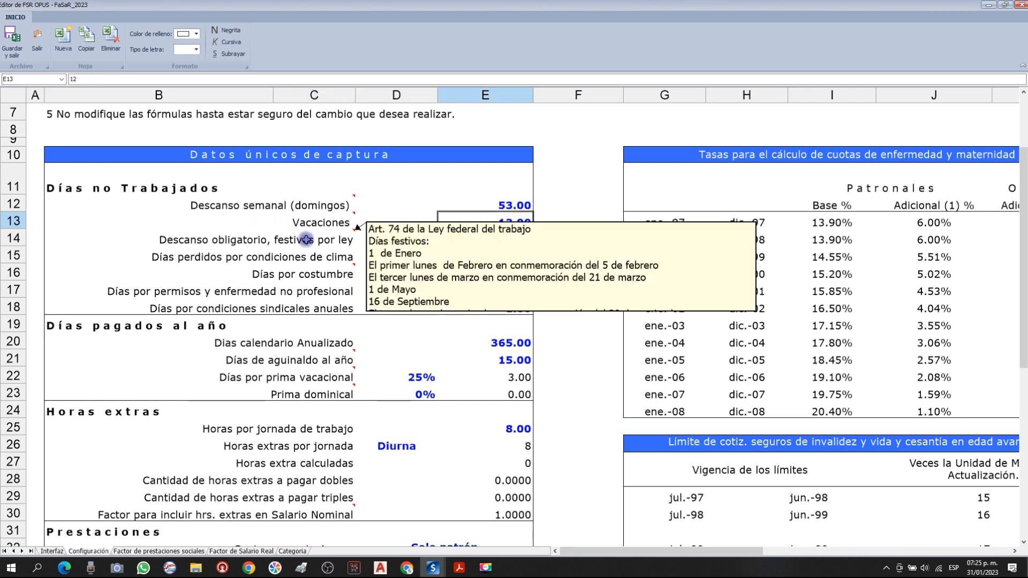
left_click(288, 261)
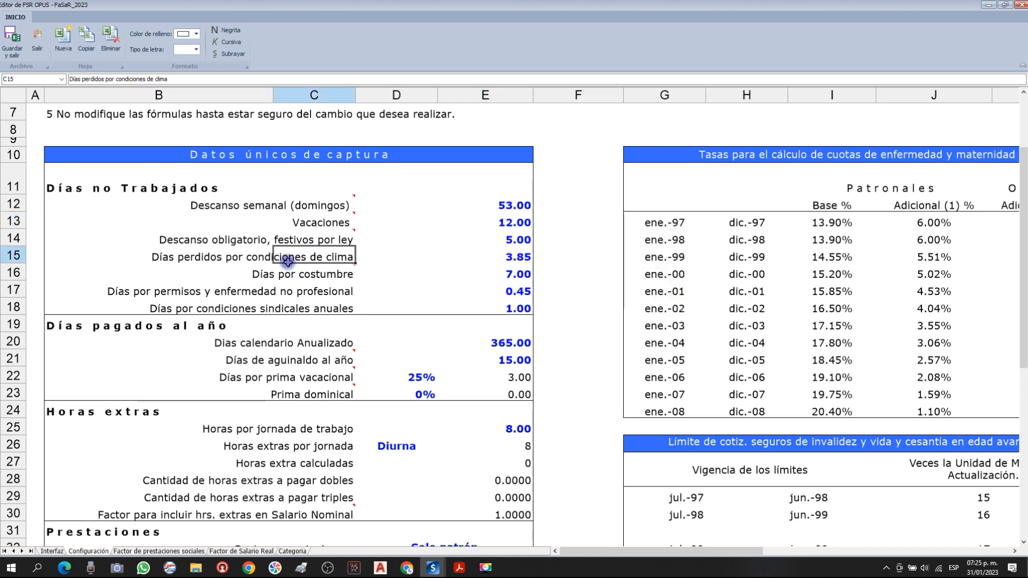
left_click(331, 277)
left_click(324, 292)
left_click(329, 309)
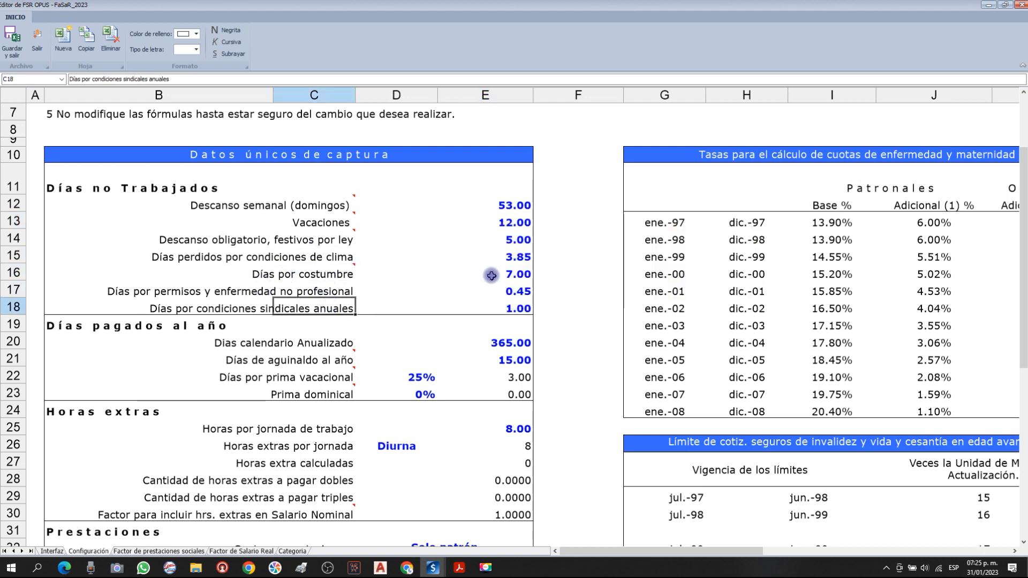
left_click_drag(514, 239, 511, 309)
left_click(497, 289)
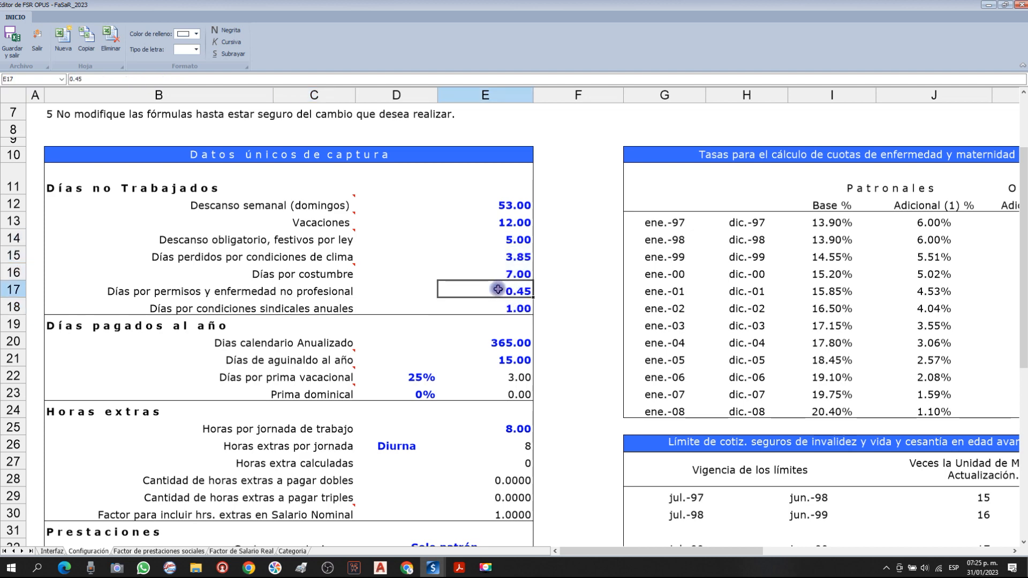
Examine the Año entry in the Prestaciones section of the Configuración sheet.
scroll(498, 289, "down", 3)
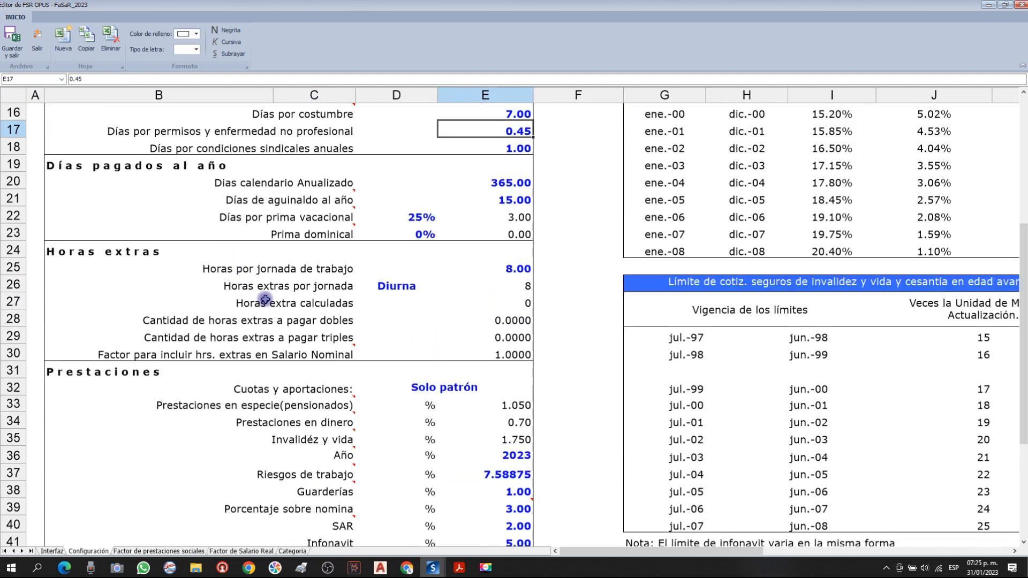
scroll(265, 300, "down", 2)
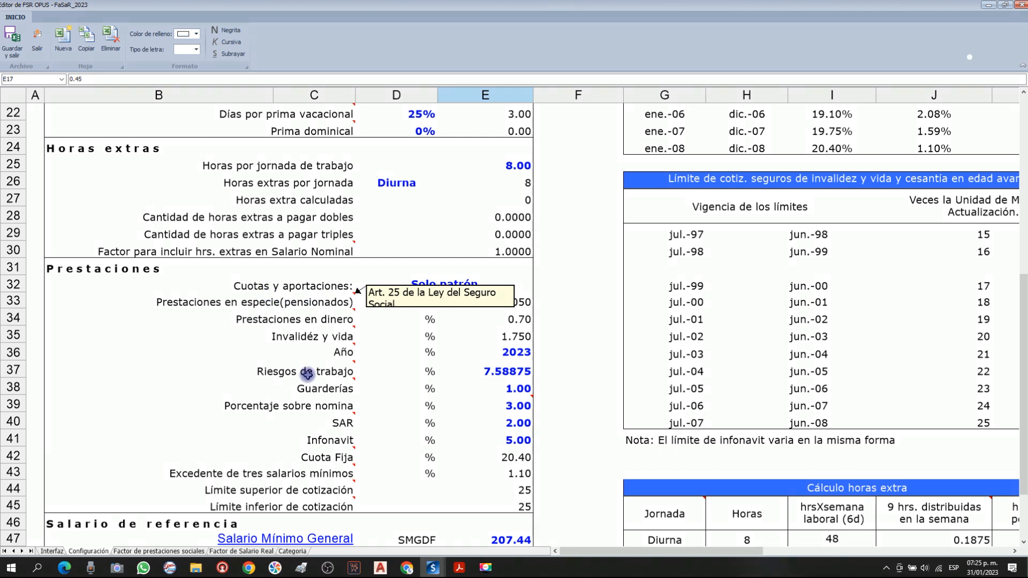
left_click(304, 352)
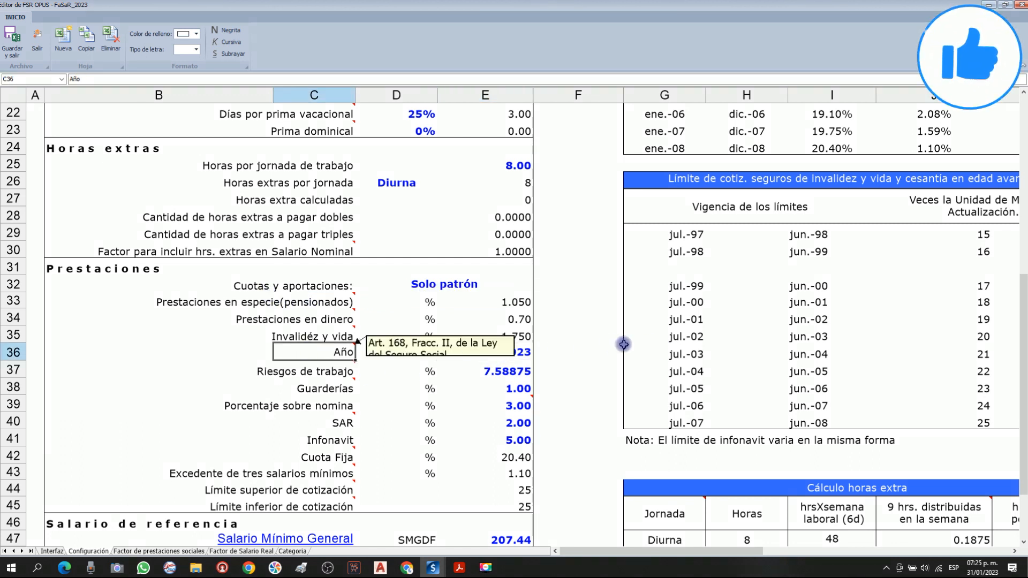
left_click(551, 356)
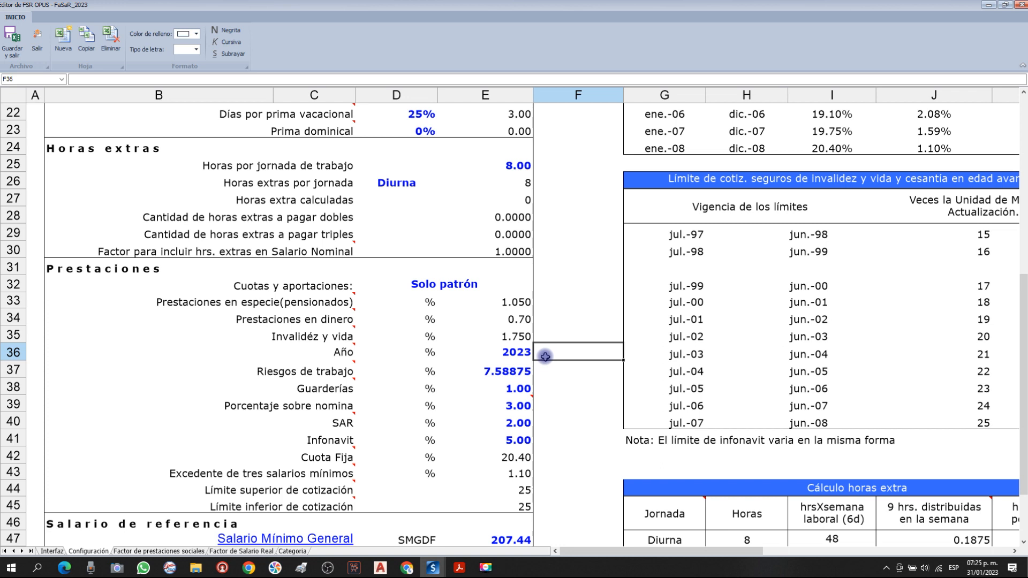
left_click(517, 354)
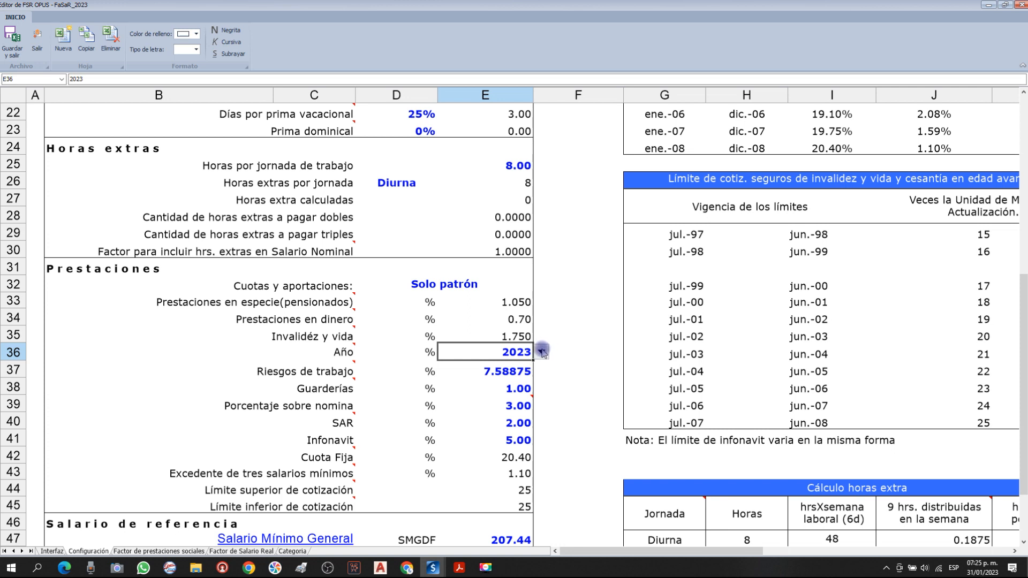
Try the years 2024, 2025 and 2026 for the Año entry under Prestaciones.
left_click(542, 352)
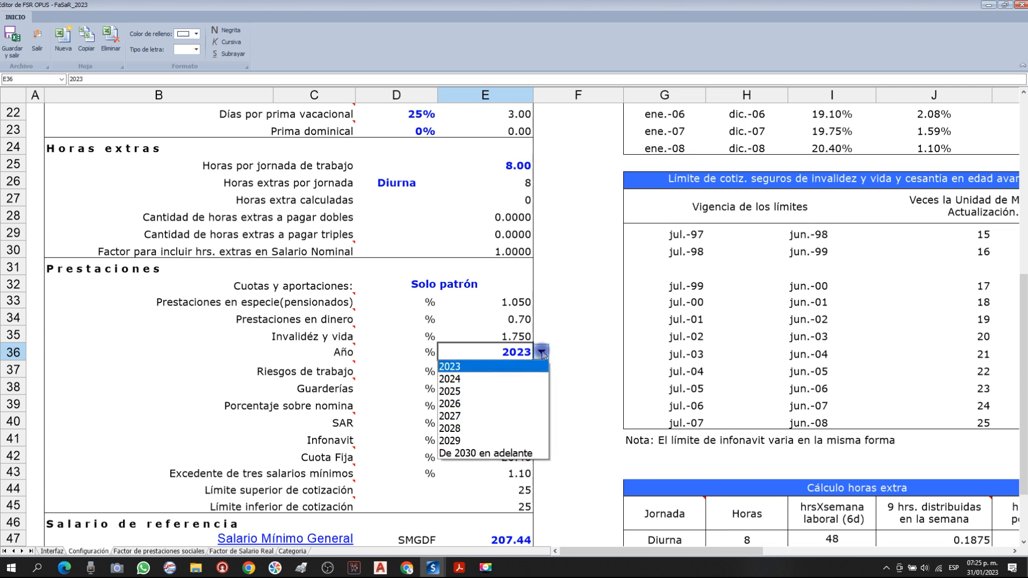
left_click(452, 379)
left_click(542, 352)
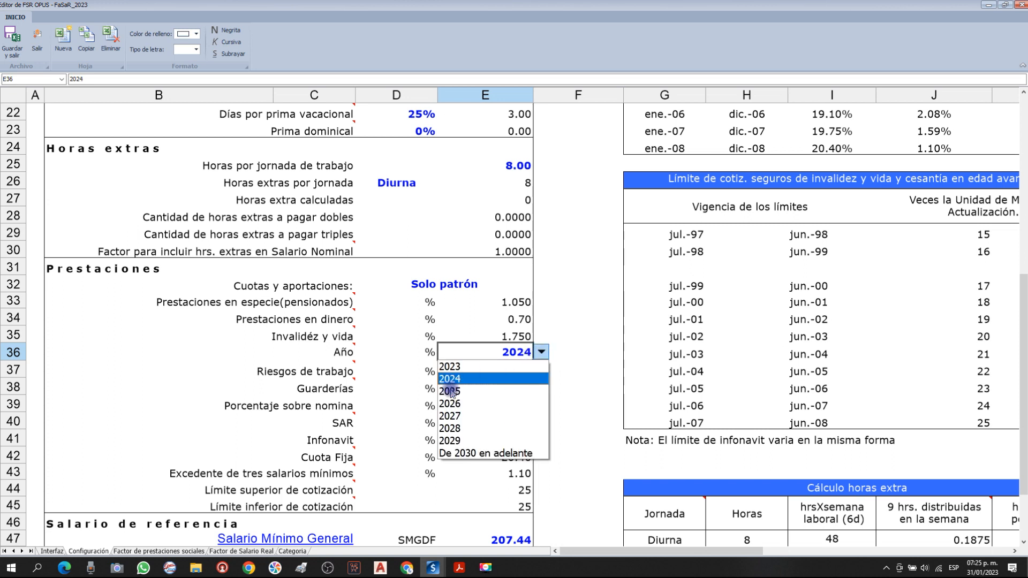
left_click(488, 391)
left_click(542, 352)
left_click(455, 404)
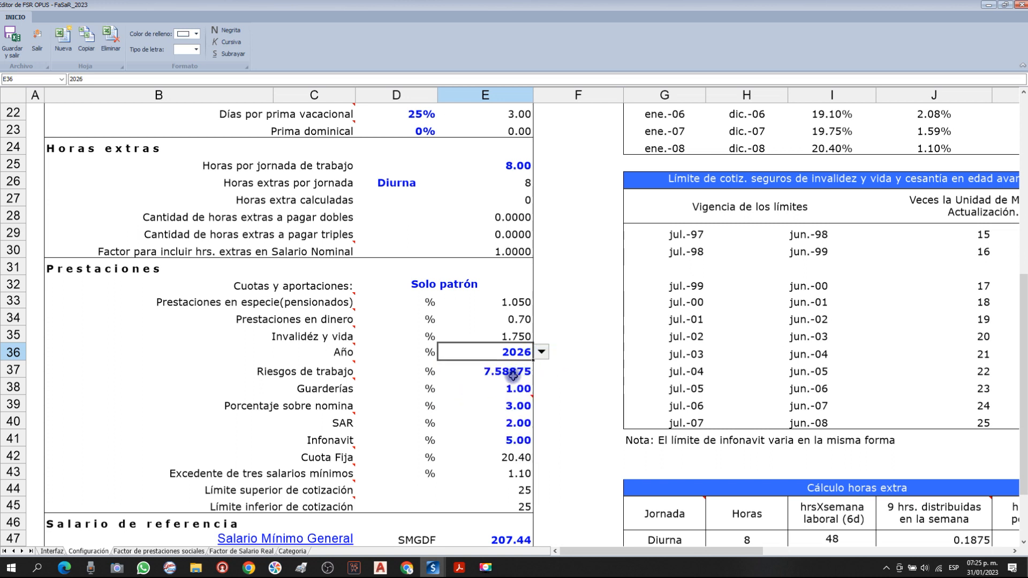
Set the Año entry under Prestaciones to De 2030 en adelante.
left_click(541, 352)
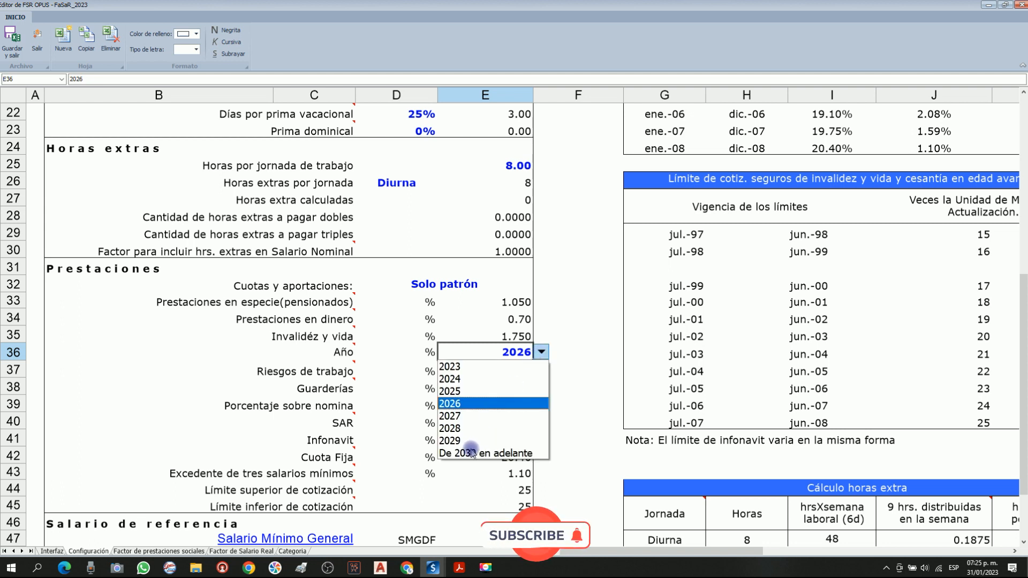
left_click(470, 450)
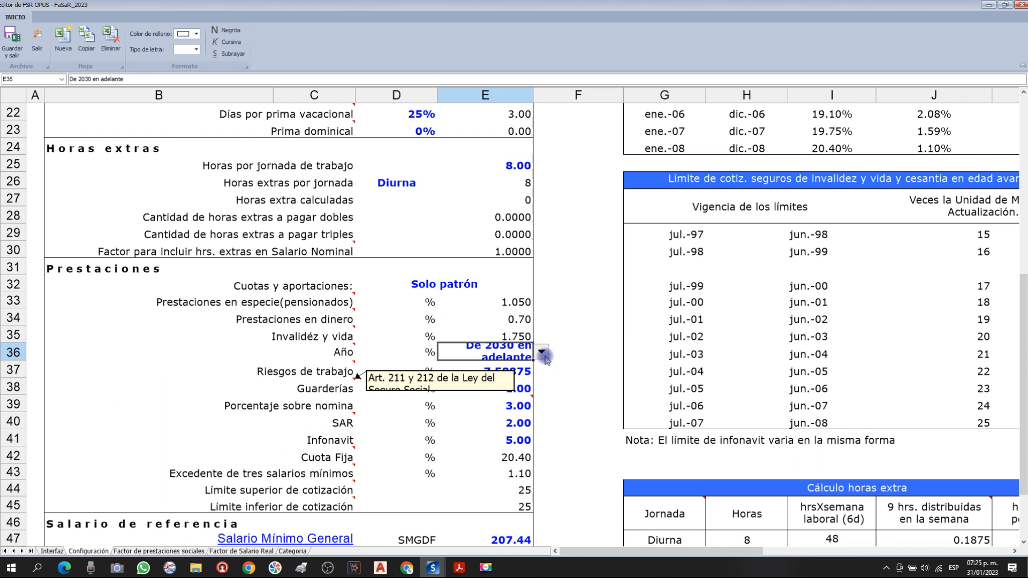
left_click(576, 353)
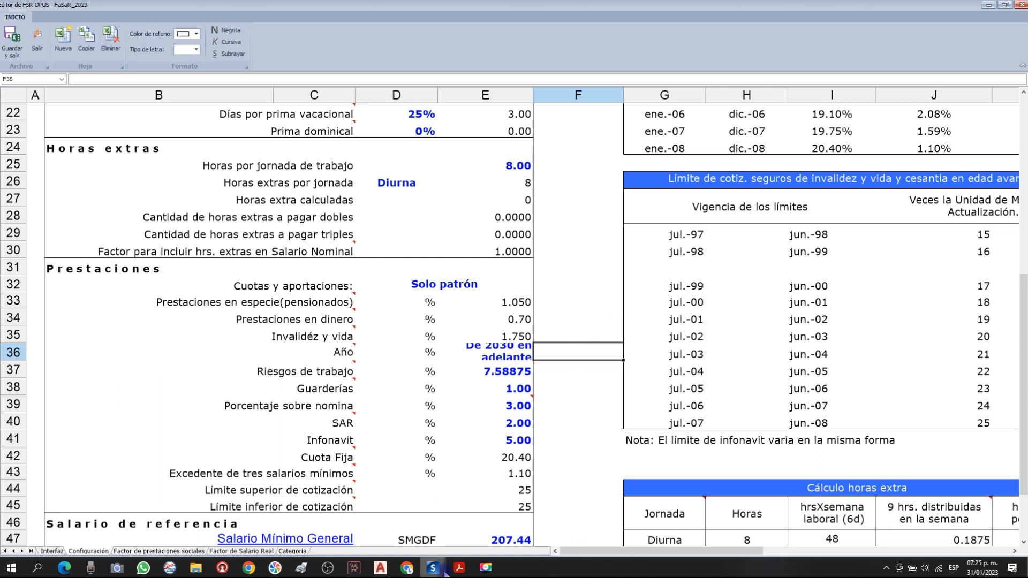
Switch to LSS.pdf in Adobe Acrobat Reader and read Artículo 168, fracción II, inciso a) on the employer's contribution.
mouse_move(459, 567)
left_click(417, 528)
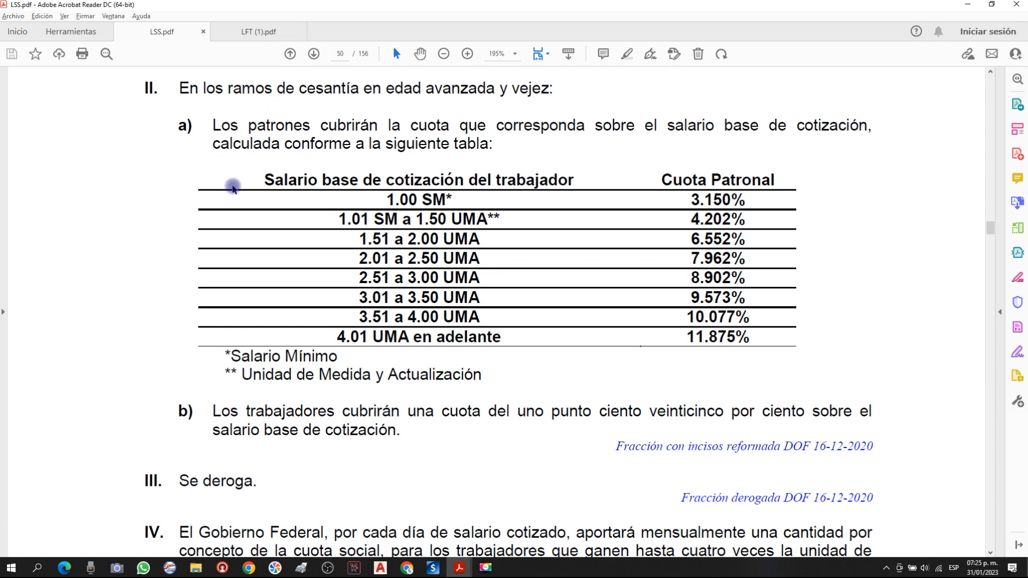
scroll(233, 186, "up", 3)
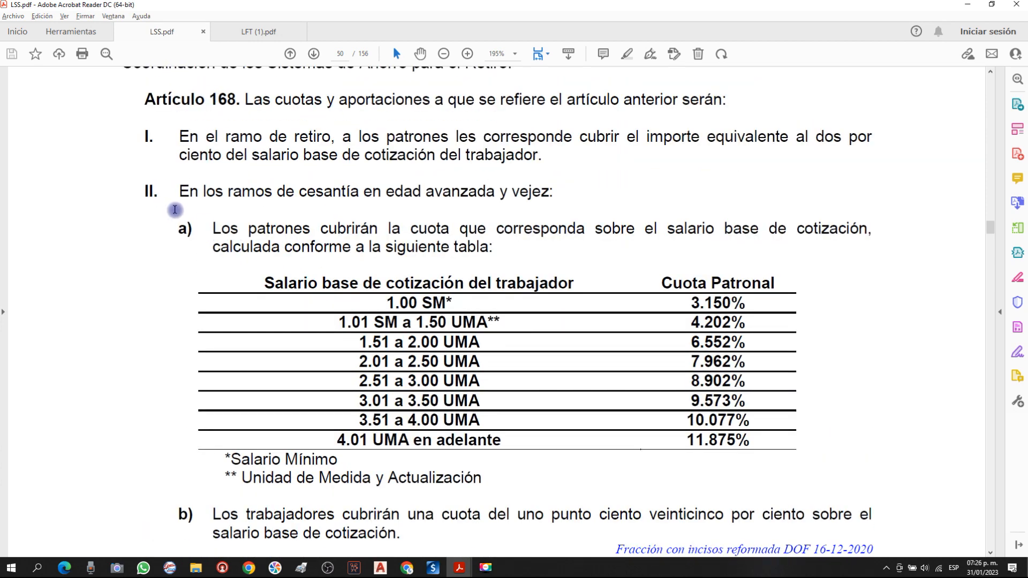
left_click_drag(153, 191, 163, 226)
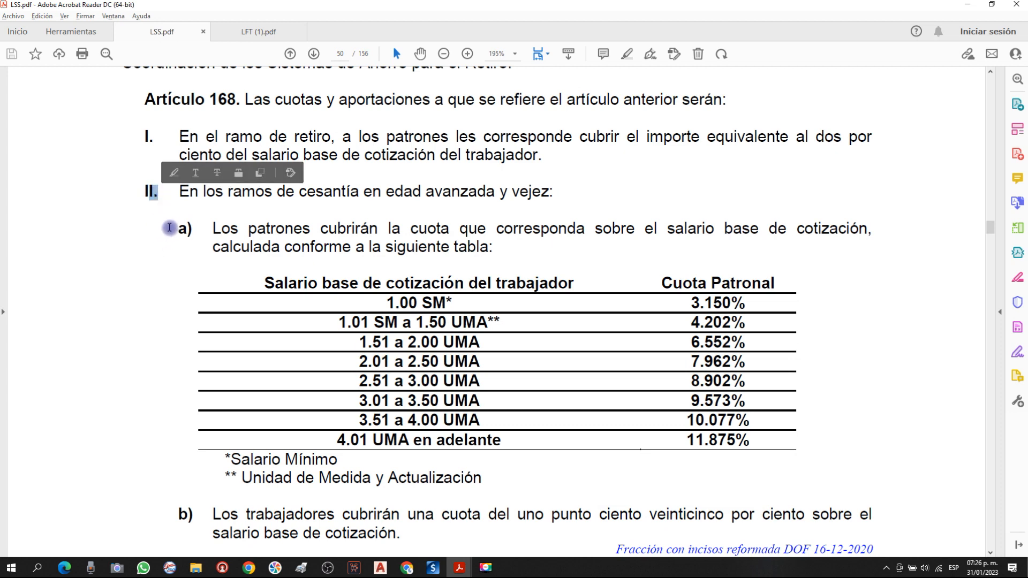
left_click(178, 230)
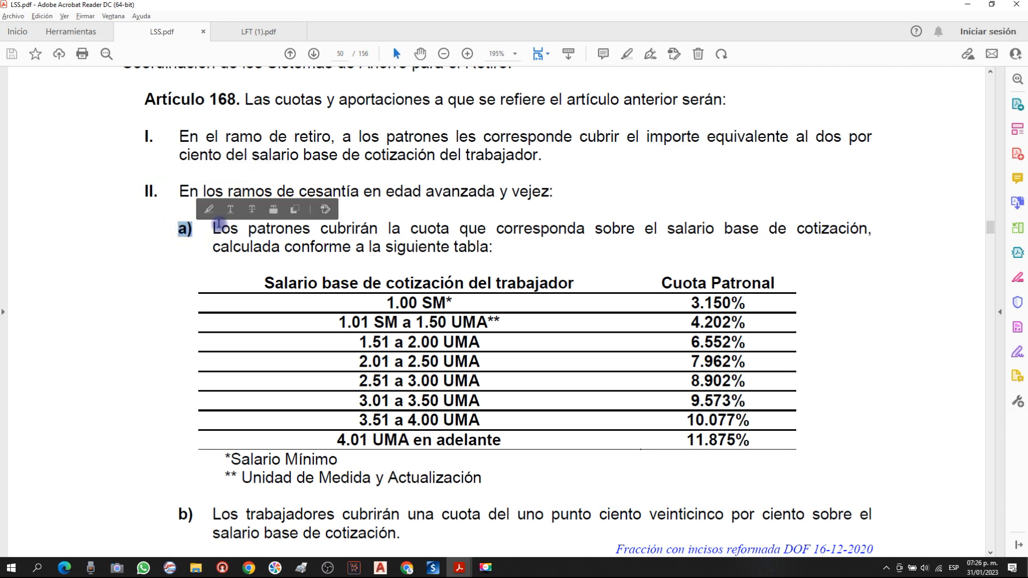
left_click_drag(213, 229, 487, 229)
left_click(386, 278)
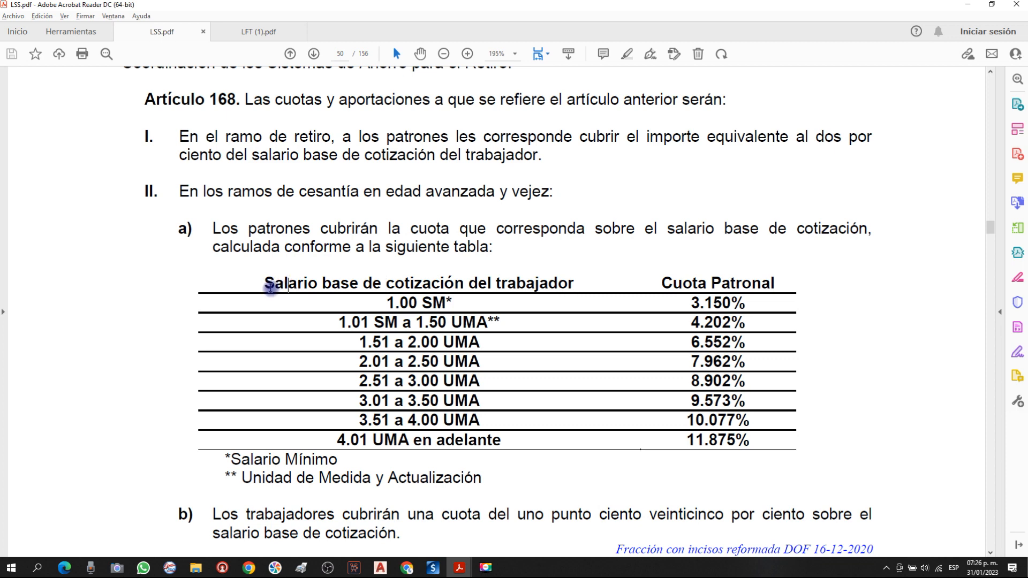
Examine the Salario base de cotización del trabajador ranges in the Cuota Patronal table of Artículo 168.
left_click_drag(272, 285, 535, 291)
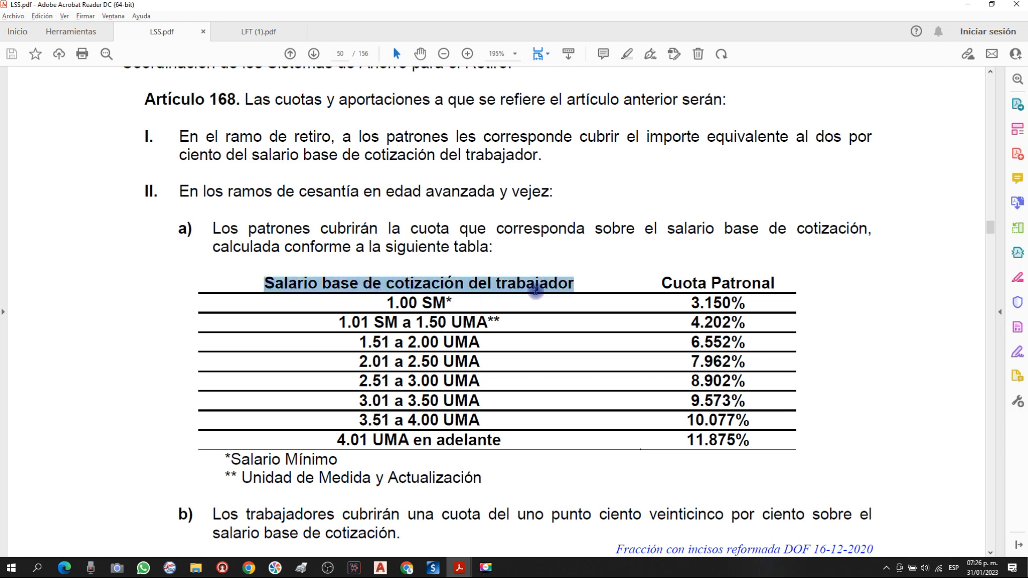
left_click(389, 305)
left_click_drag(389, 304, 482, 442)
left_click_drag(409, 381, 438, 400)
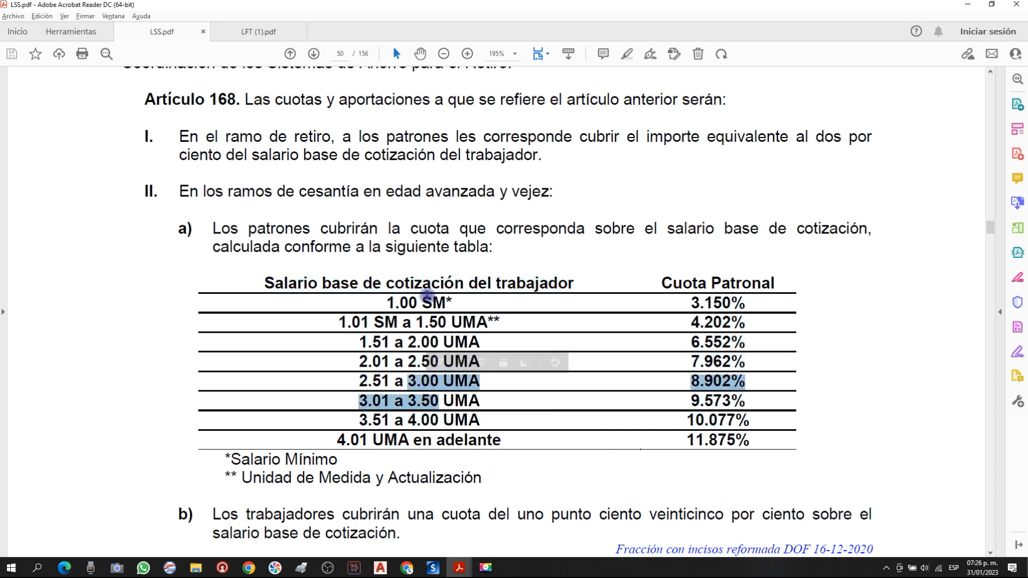
Mark the salary ranges 1.00 SM, 1.01 SM a 1.50 UMA, 1.51 a 2.00 UMA and 4.01 UMA en adelante, plus the Cuota Patronal heading.
left_click_drag(385, 303, 433, 308)
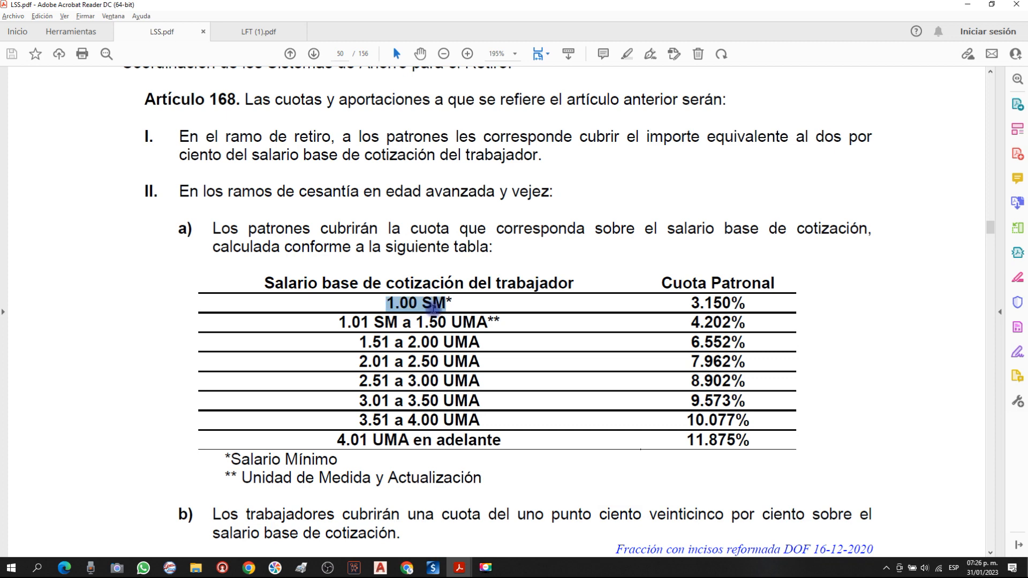
left_click(343, 323)
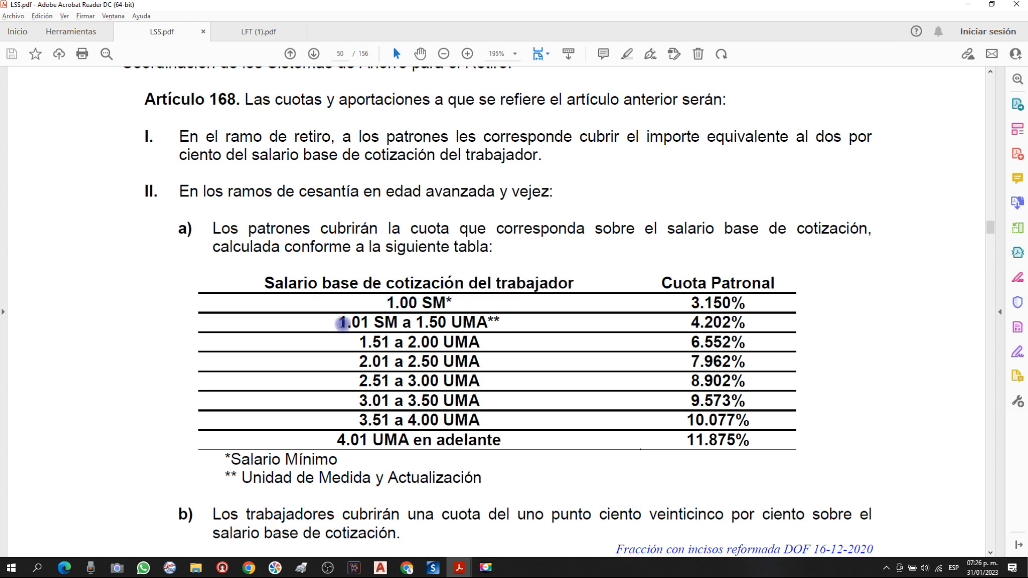
left_click_drag(338, 323, 496, 327)
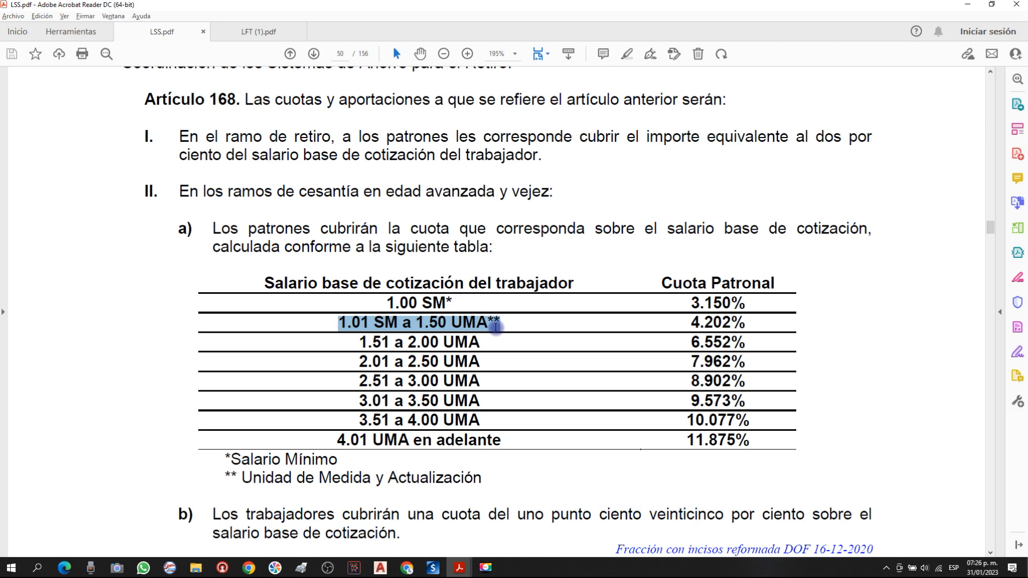
left_click_drag(358, 341, 488, 345)
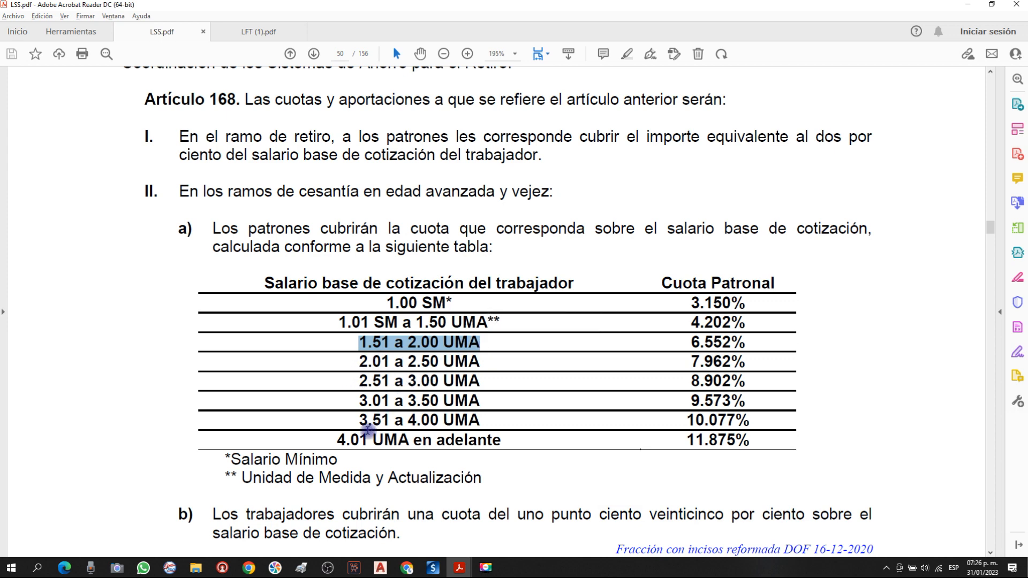
left_click_drag(338, 441, 498, 452)
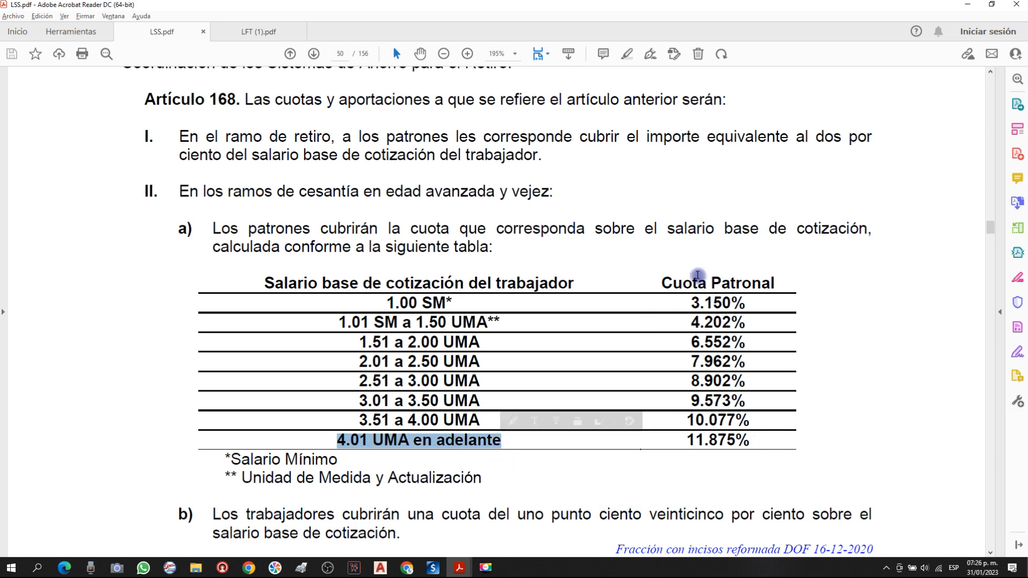
left_click_drag(666, 282, 772, 284)
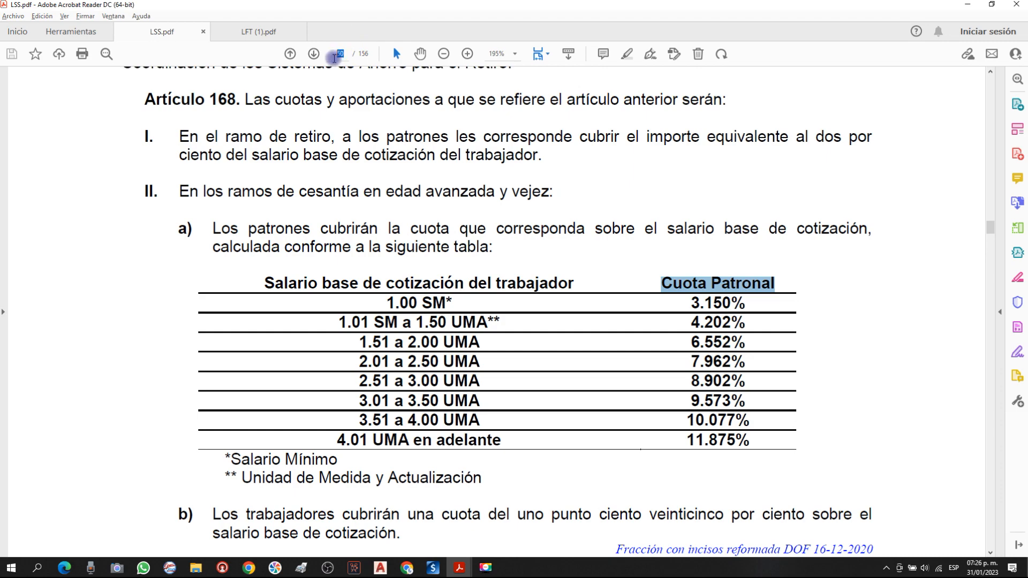
Go to page 147 of LSS.pdf and locate the Segundo article under Transitorios.
left_click(341, 53)
type("147")
key("Return")
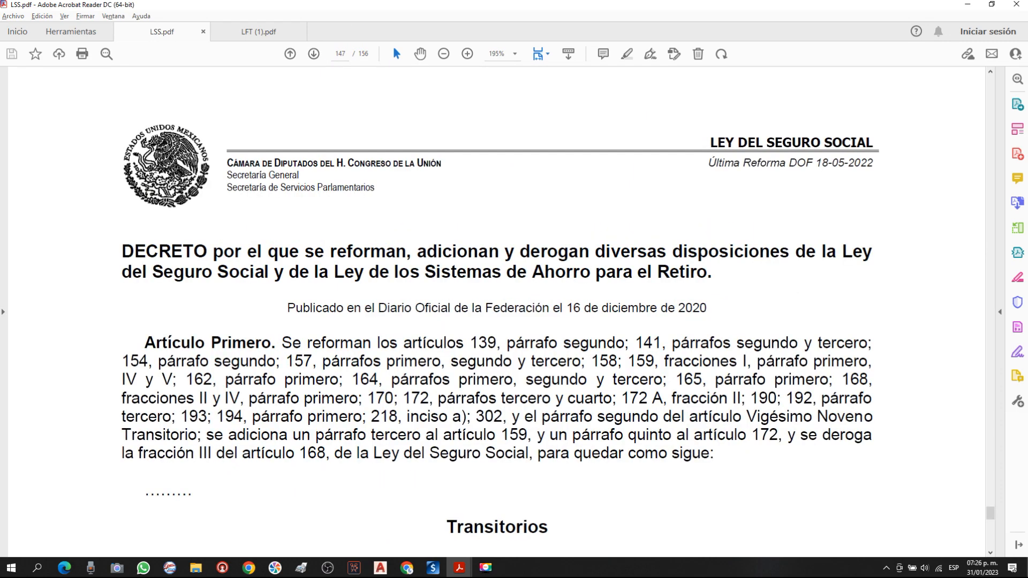
scroll(375, 284, "down", 10)
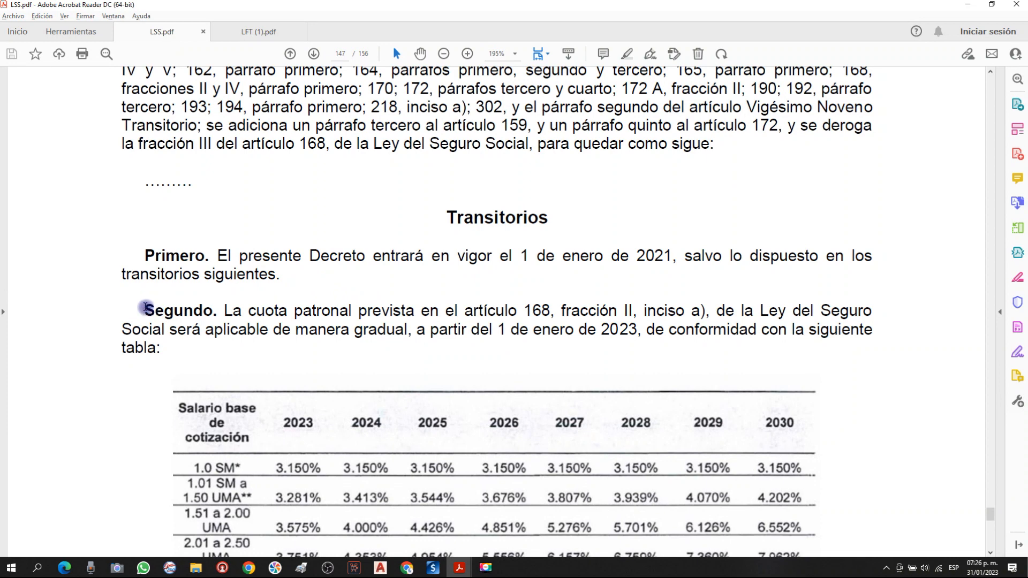
left_click_drag(145, 308, 222, 309)
scroll(222, 311, "down", 3)
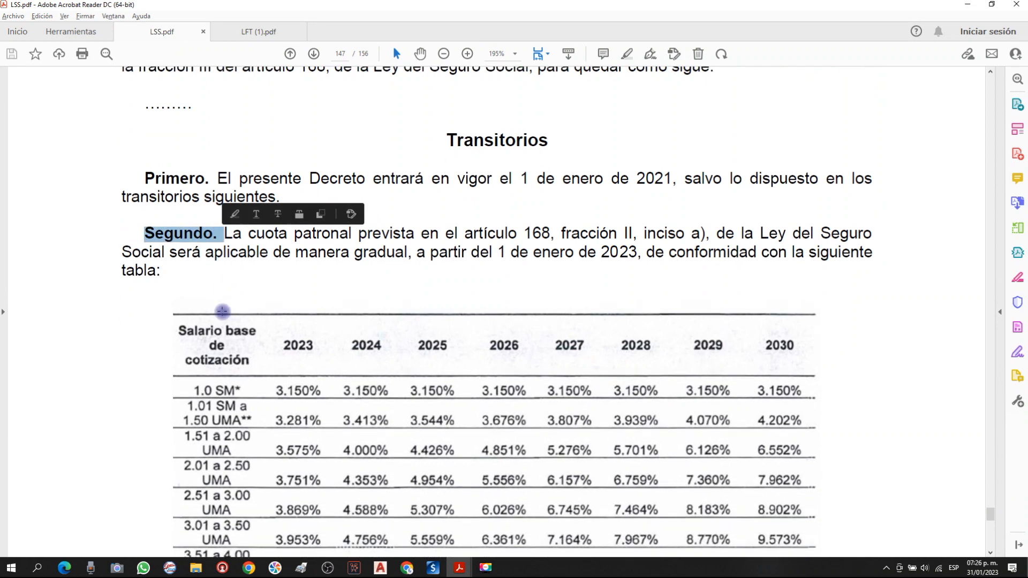
Read the Segundo transitorio on how and from what date the employer contribution of Artículo 168, fracción II, inciso a) applies.
scroll(222, 311, "down", 1)
left_click(298, 220)
left_click_drag(224, 208, 710, 214)
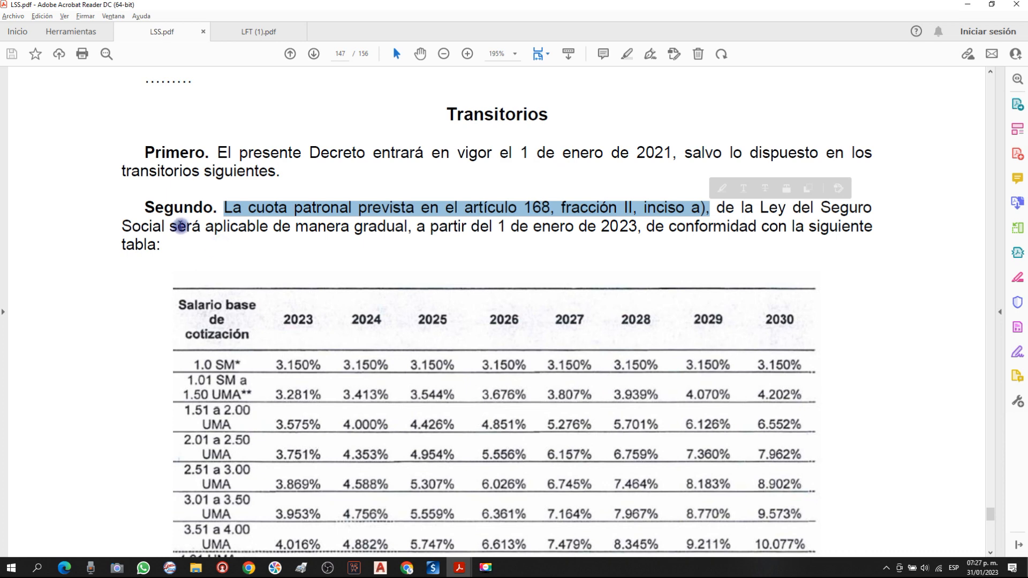
left_click_drag(180, 226, 413, 232)
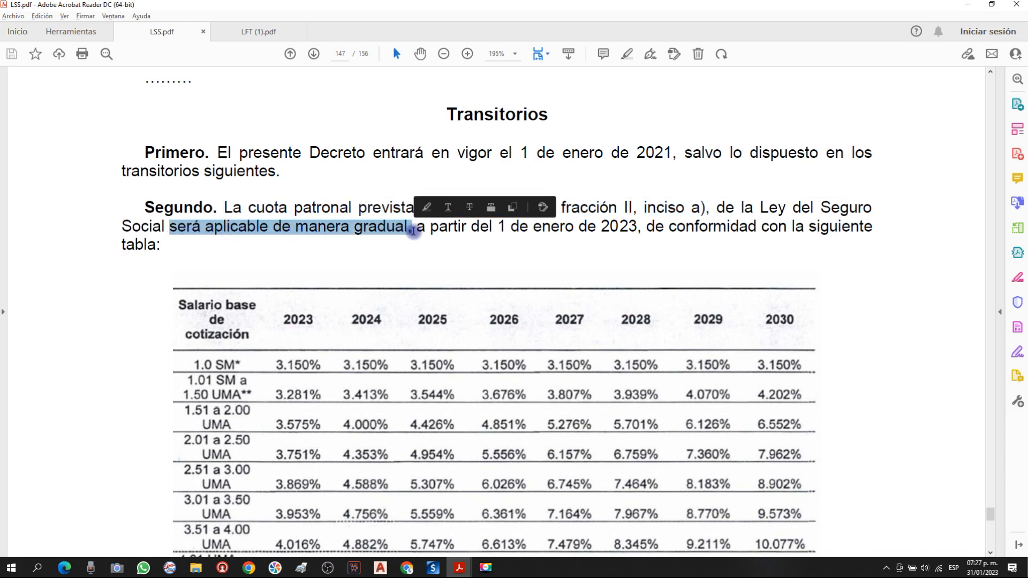
scroll(418, 227, "down", 2)
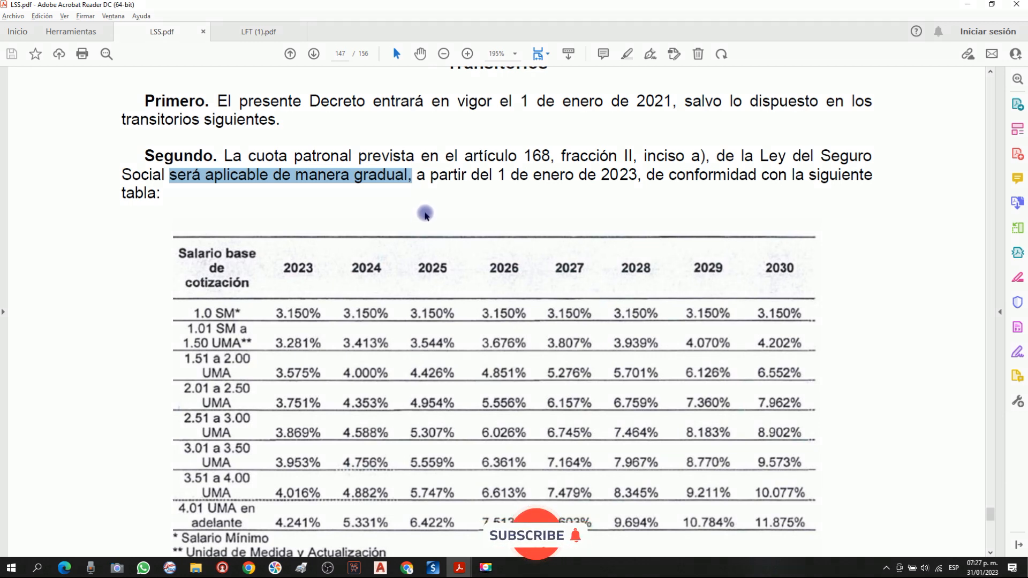
left_click(420, 179)
left_click_drag(420, 177, 634, 179)
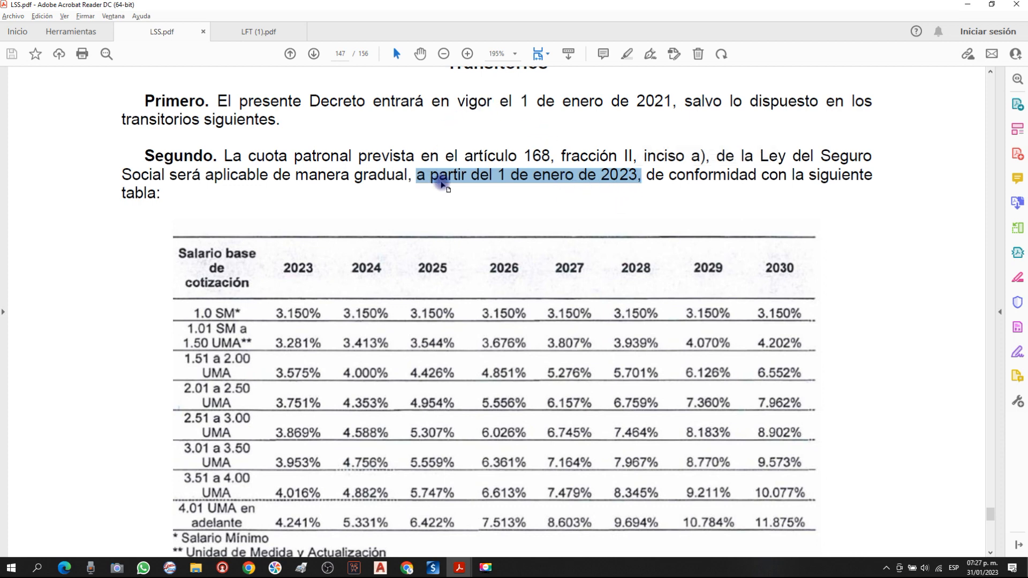
left_click_drag(653, 178, 174, 208)
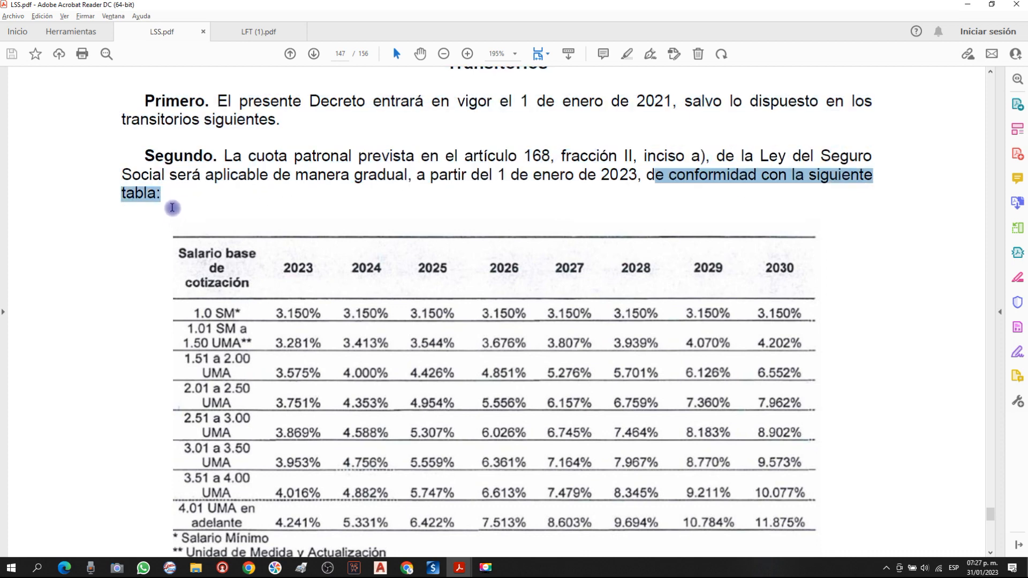
scroll(257, 219, "down", 1)
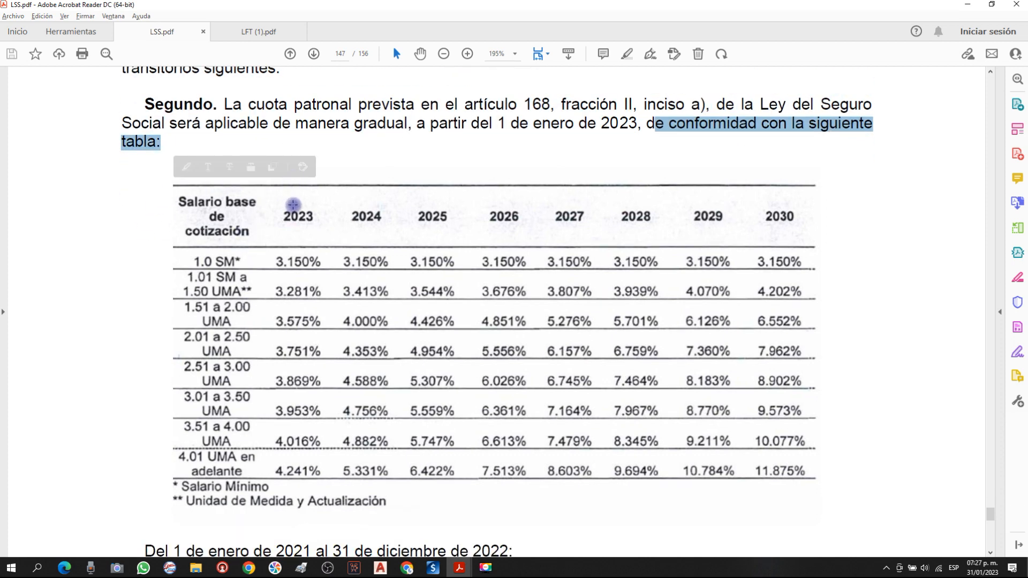
Examine the yearly rate columns from 2023 to 2027 in the Segundo transitorio's Salario base de cotización table.
left_click_drag(338, 166, 256, 520)
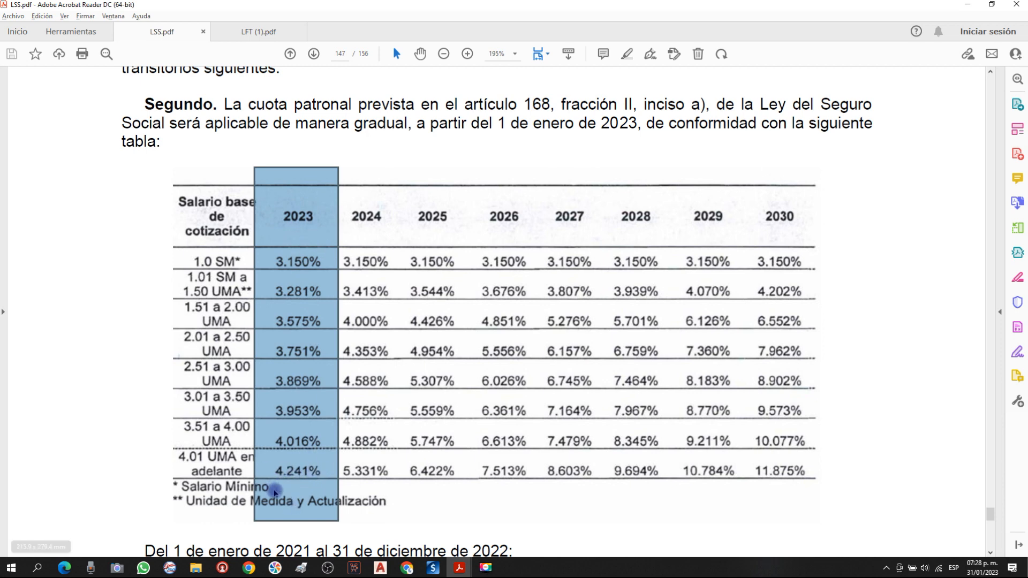
left_click(371, 184)
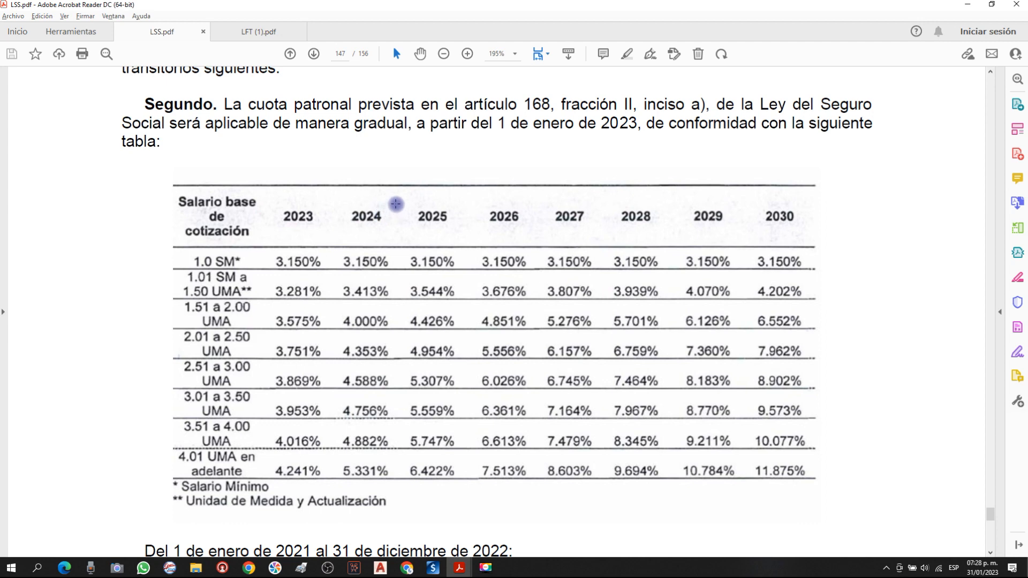
left_click_drag(397, 203, 338, 505)
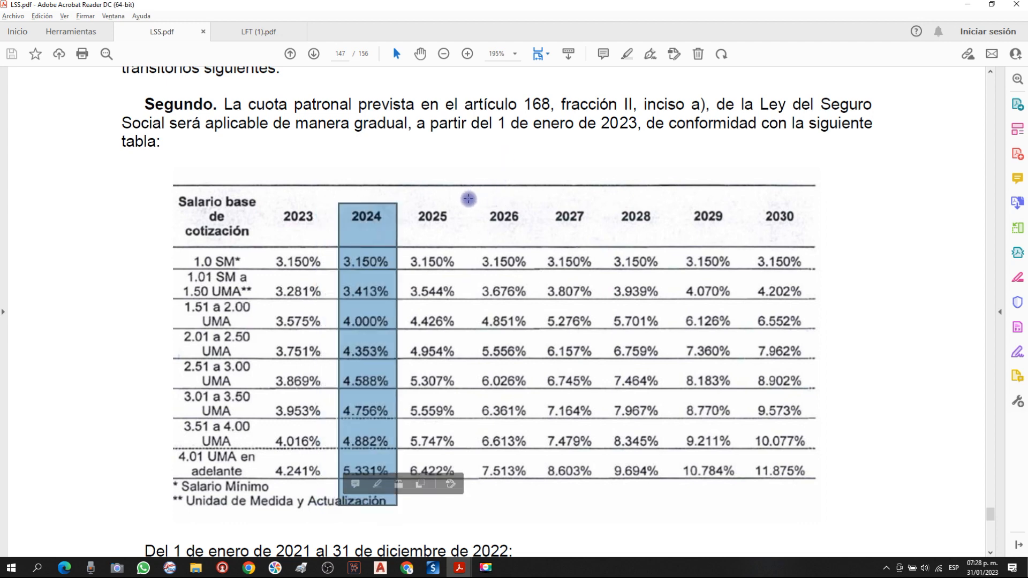
left_click_drag(469, 198, 391, 498)
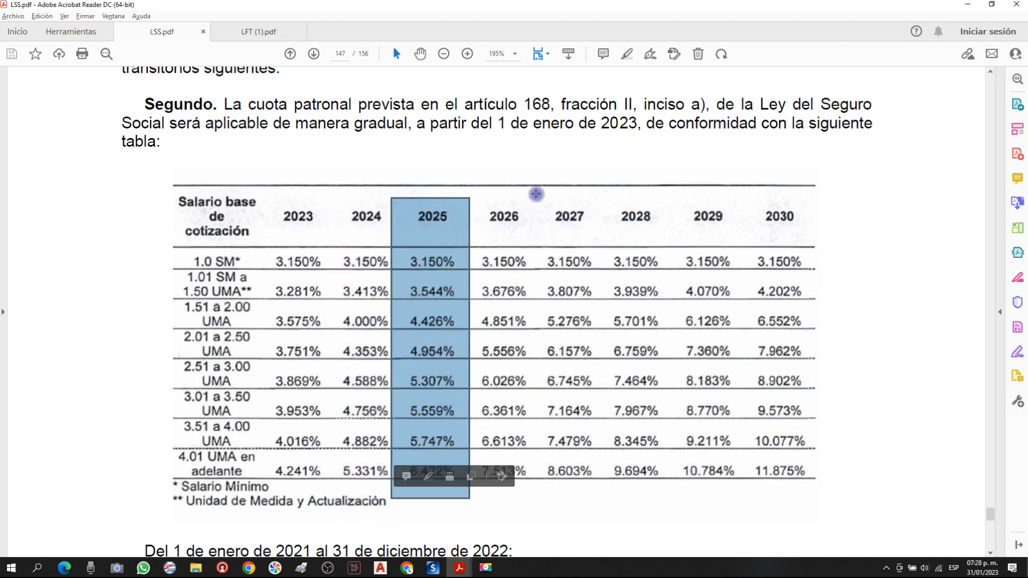
left_click_drag(536, 194, 467, 482)
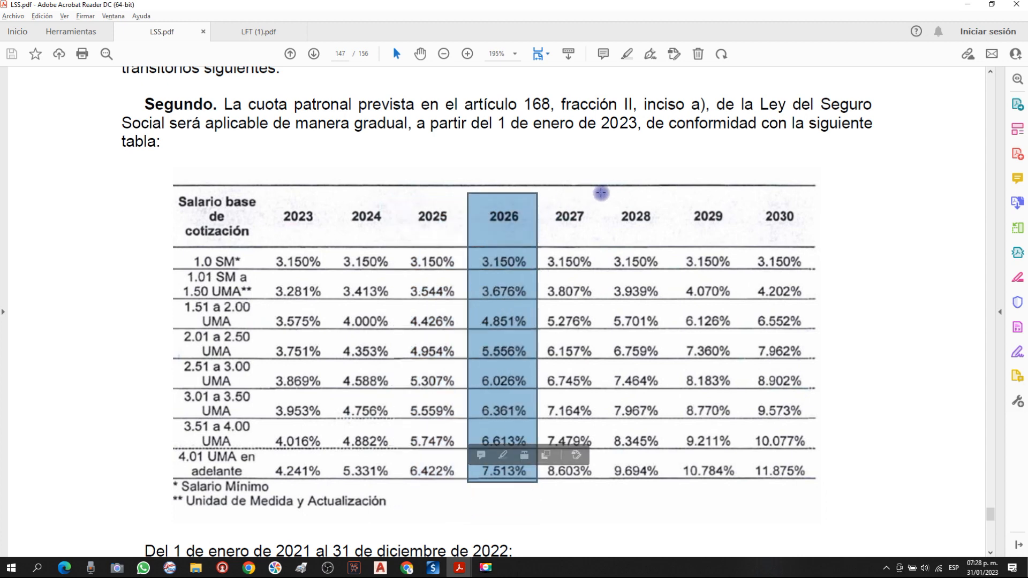
left_click_drag(602, 192, 536, 490)
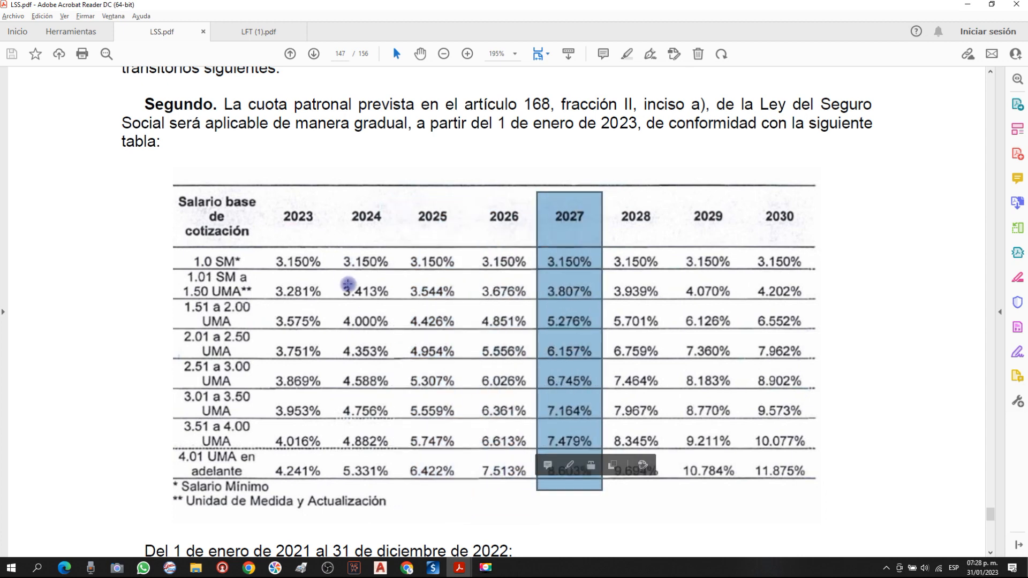
Switch back to the OPUS FSR editor and set the Año entry under Prestaciones to 2023.
key("alt+Tab")
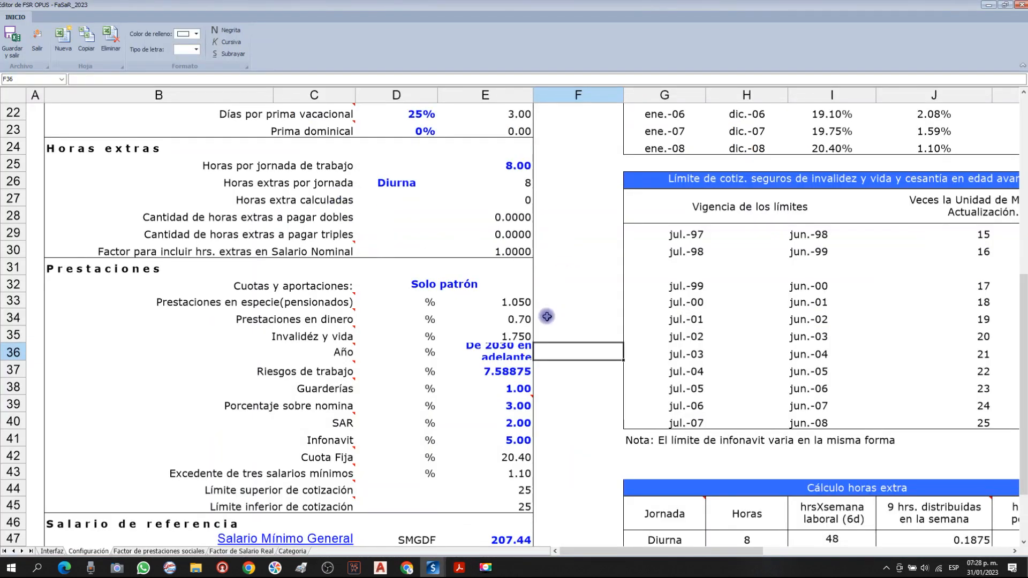
left_click(514, 352)
left_click(543, 351)
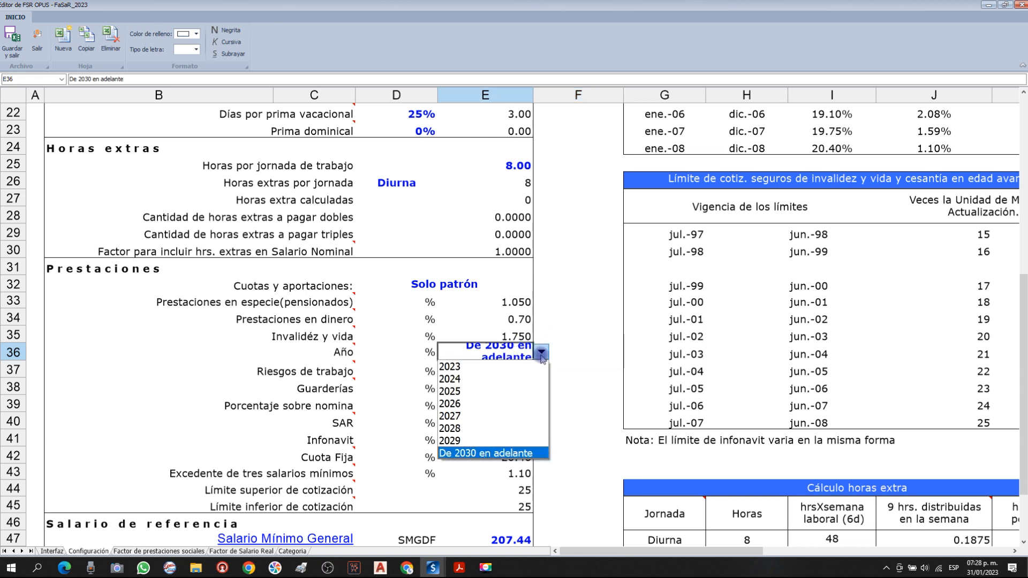
left_click(452, 367)
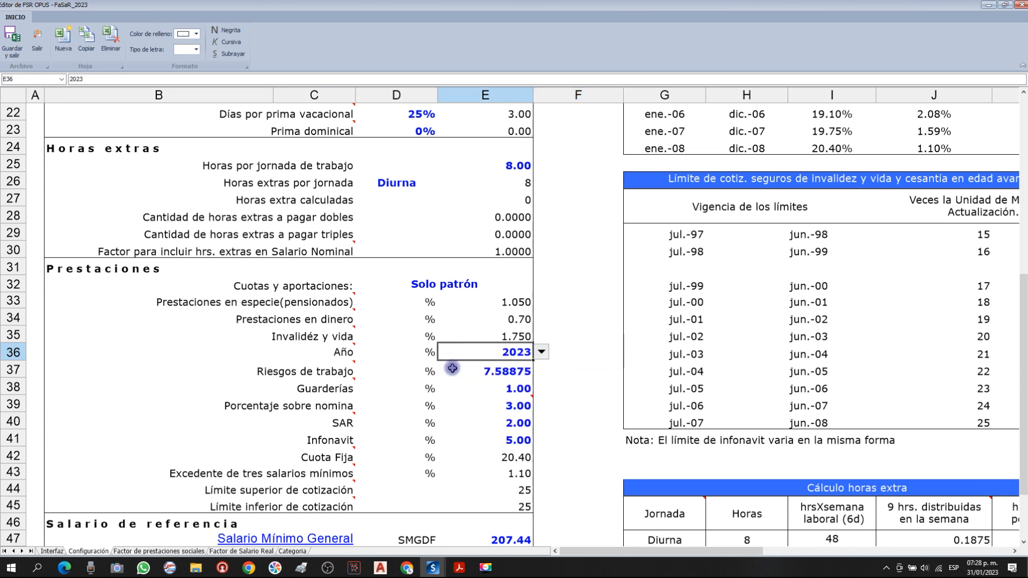
left_click(560, 350)
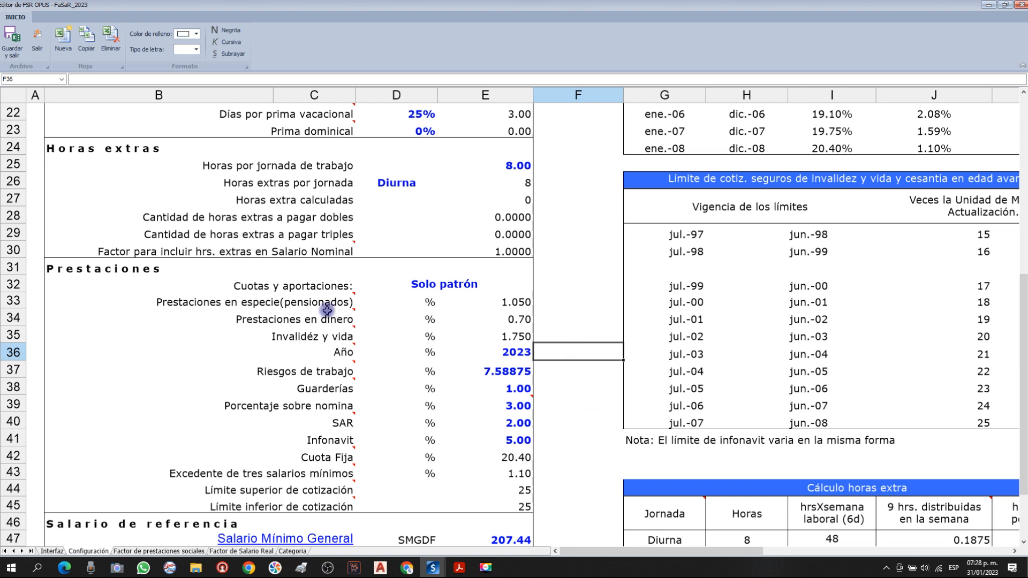
left_click(527, 352)
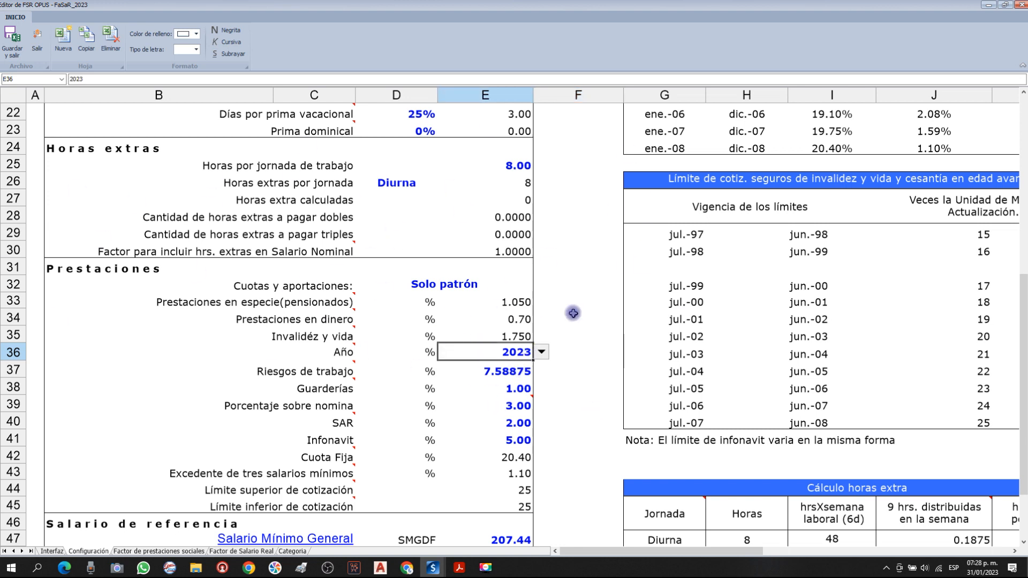
left_click(565, 354)
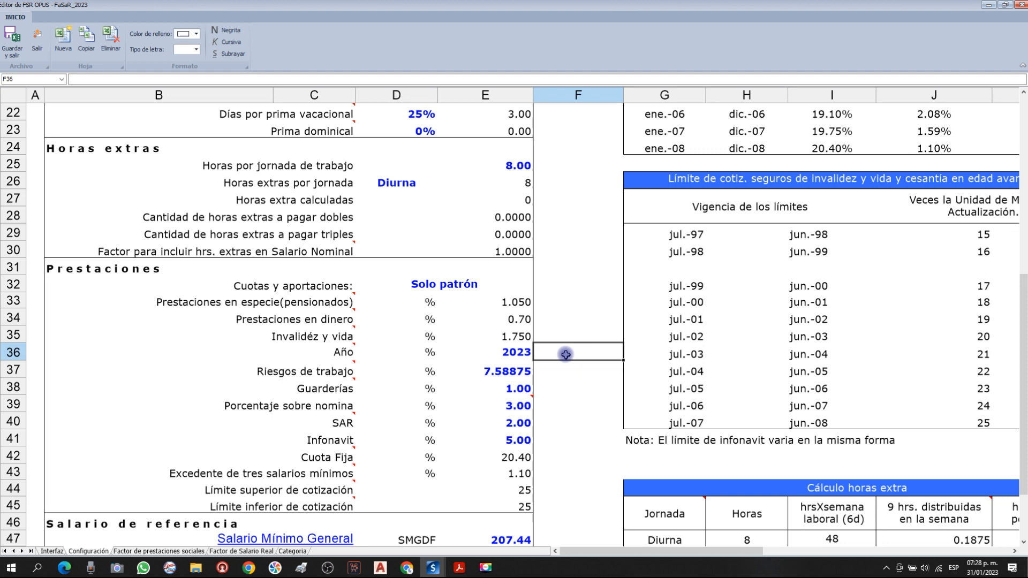
Check the Salario Mínimo General and Unidad de Medida y Actualización values under Salario de referencia.
scroll(565, 355, "down", 2)
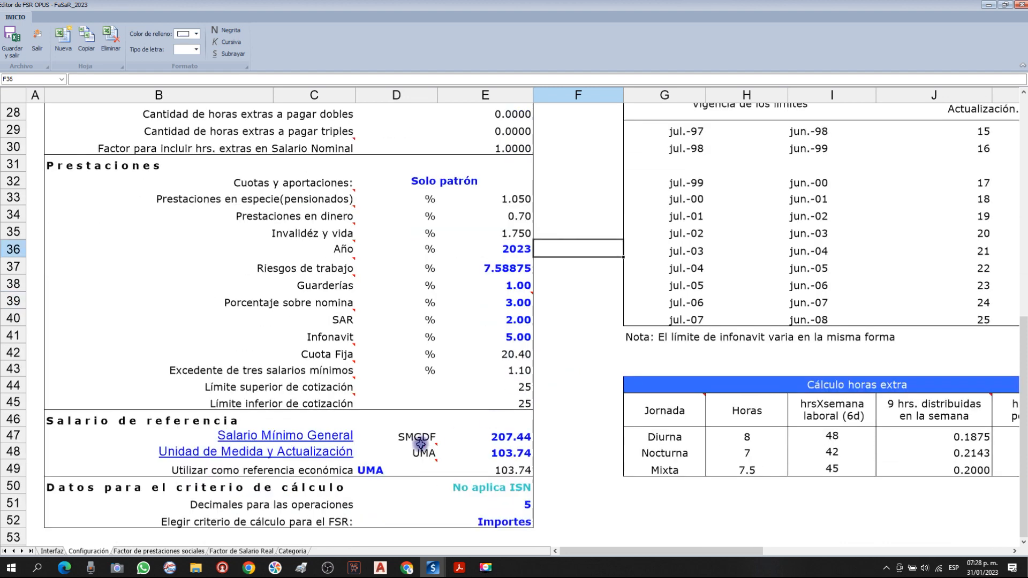
left_click(506, 439)
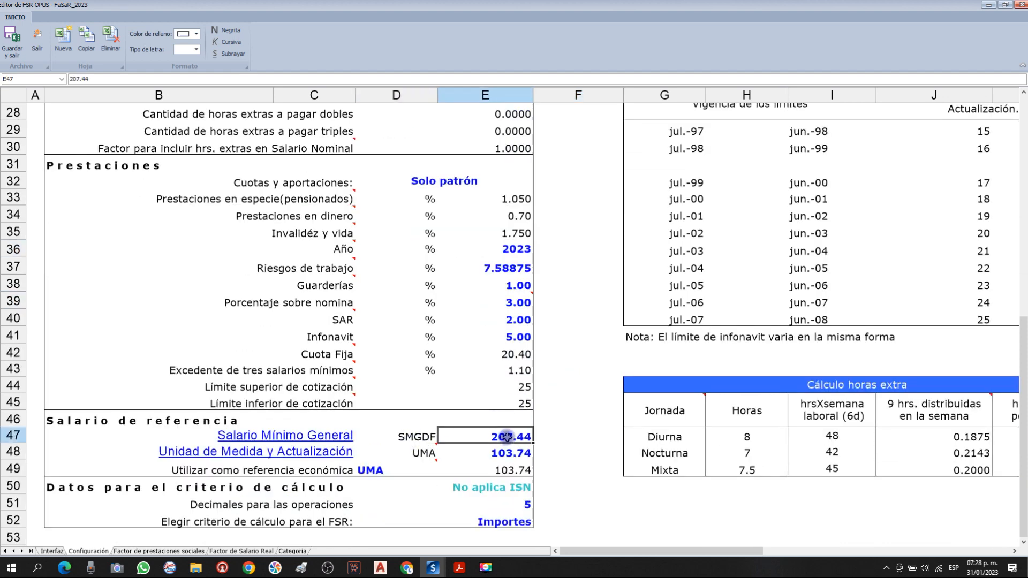
scroll(508, 435, "down", 1)
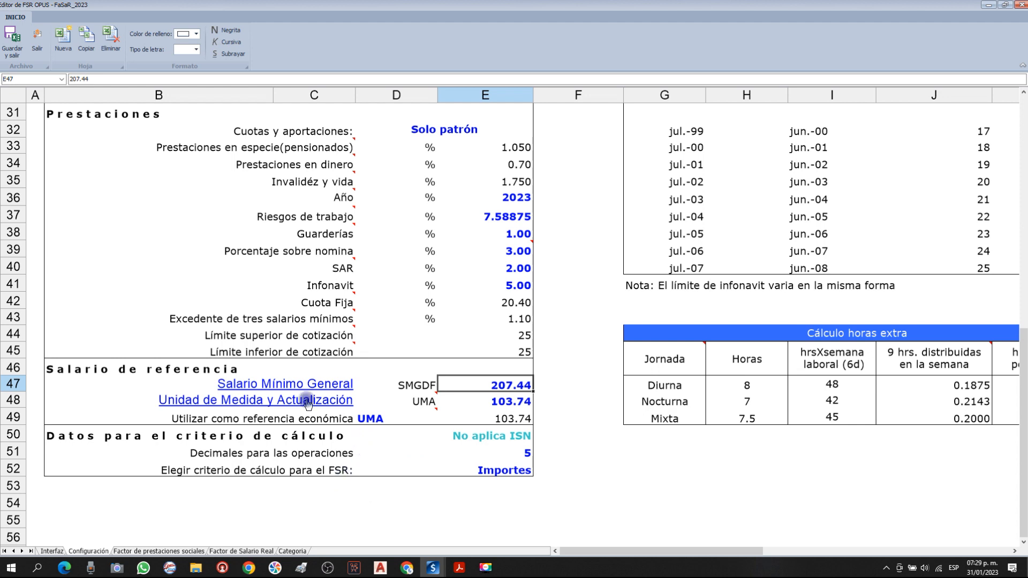
left_click(415, 401)
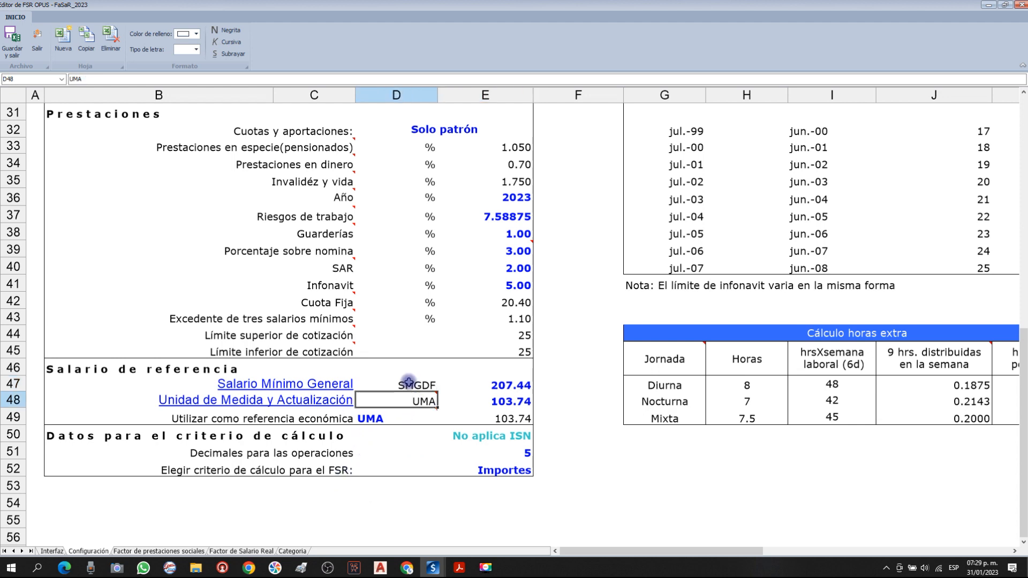
left_click(500, 397)
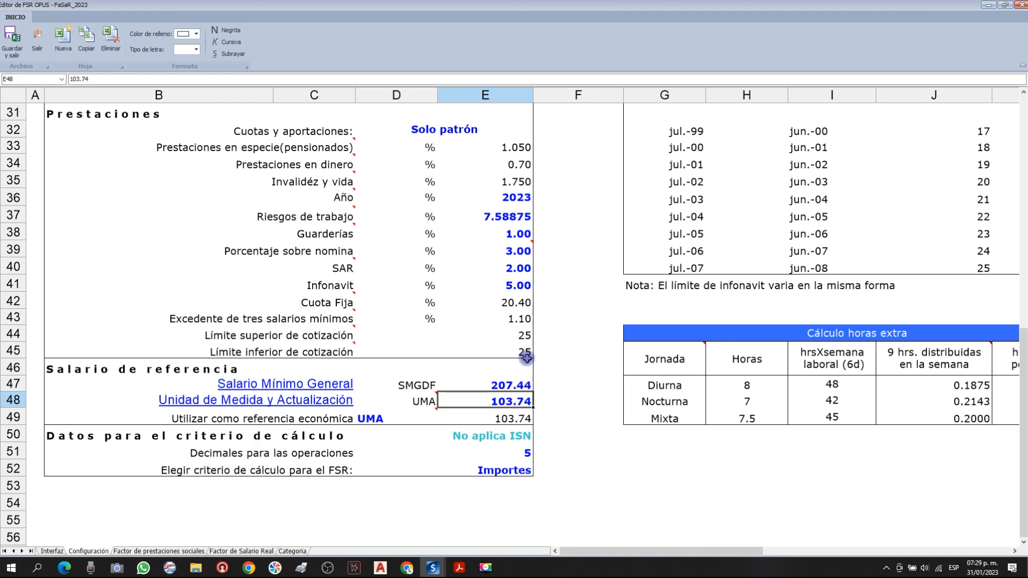
Find the Tasas para el cálculo de cesantía en edad avanzada y vejez table on the Configuración sheet.
left_click(570, 382)
key("Right")
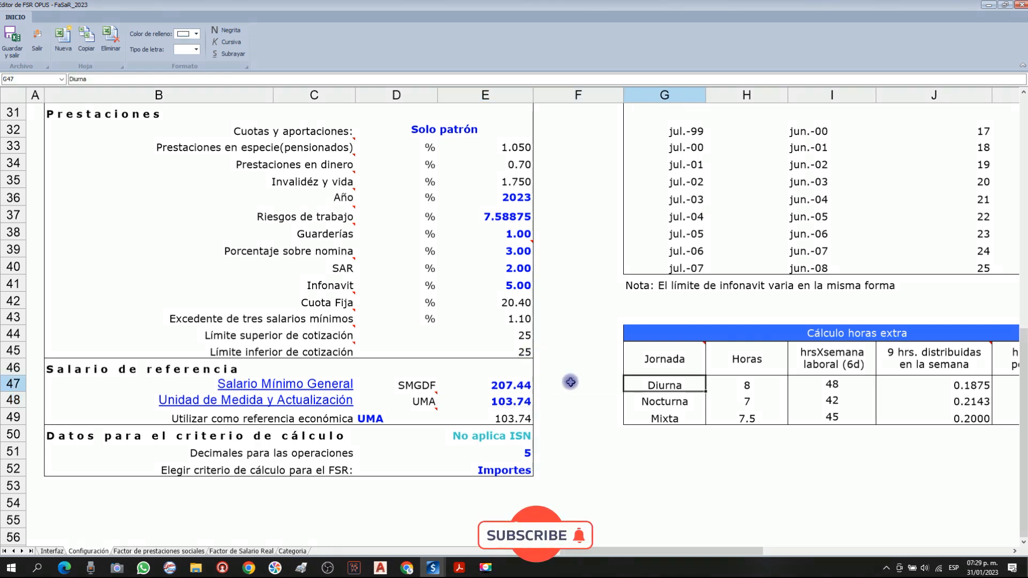
key("Right")
key("Right")
key("Right")
key("Right")
key("Right")
key("Right")
key("Right")
key("Right")
key("Right")
key("Right")
key("Right")
key("Right")
key("Right")
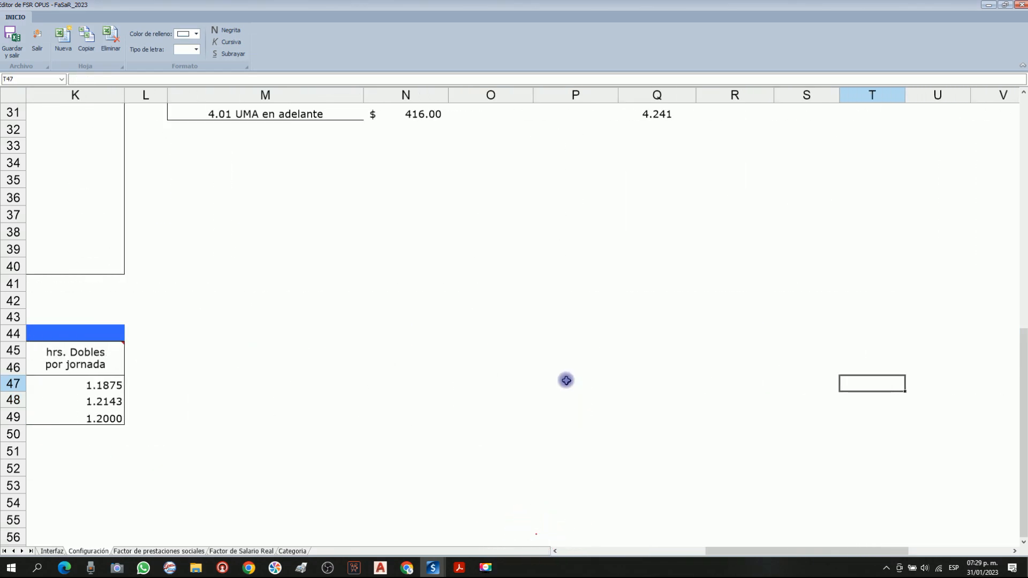
scroll(566, 380, "up", 10)
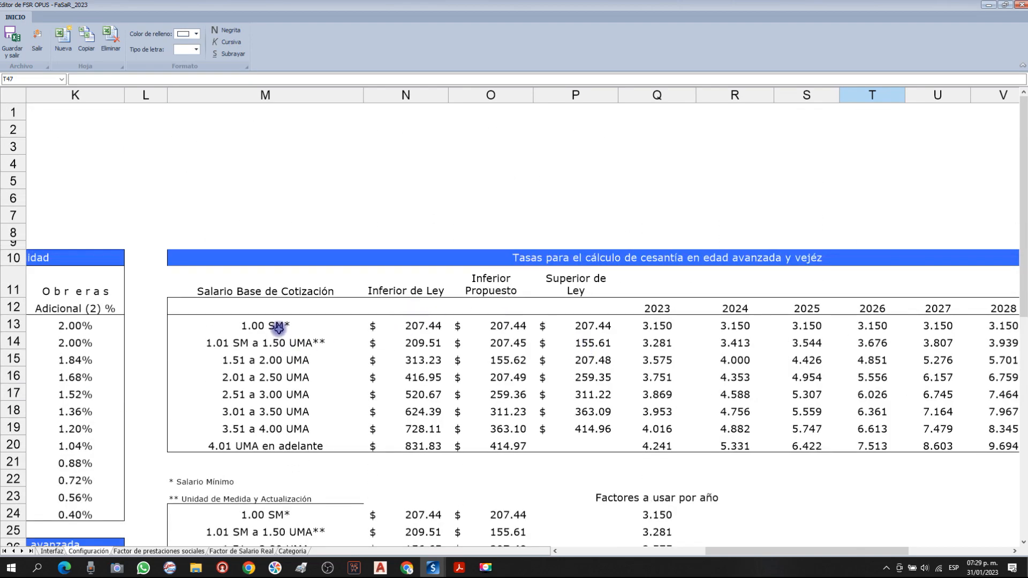
Examine the Salario Base de Cotización ranges in the Tasas para el cálculo de cesantía en edad avanzada y vejéz table.
left_click_drag(272, 256, 246, 443)
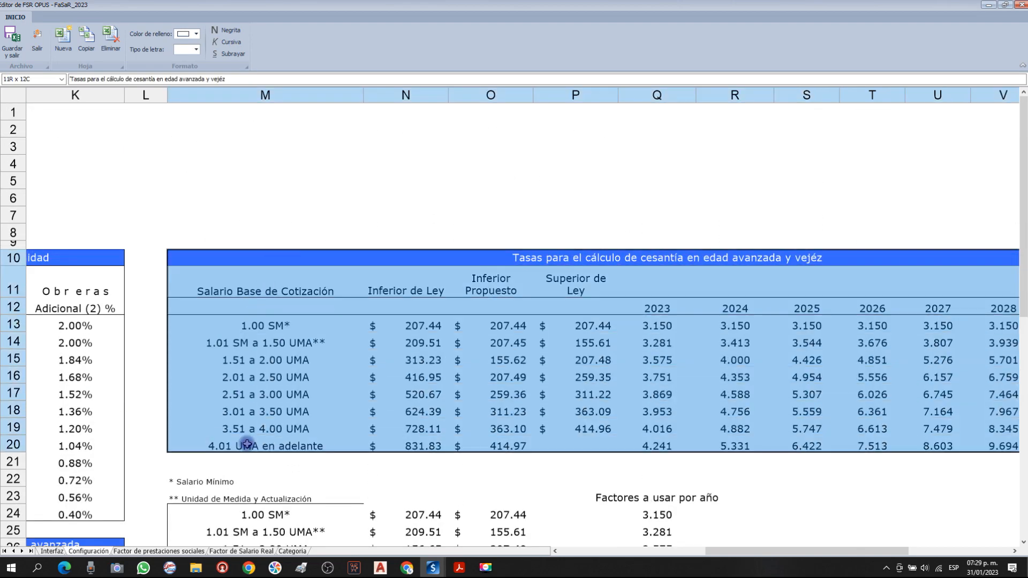
left_click(524, 259)
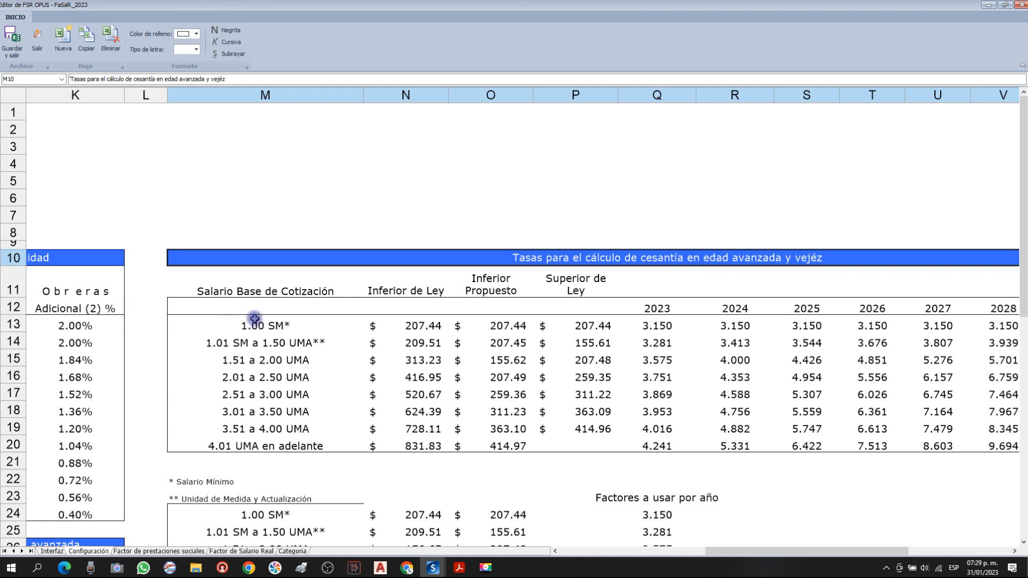
left_click_drag(254, 321, 250, 449)
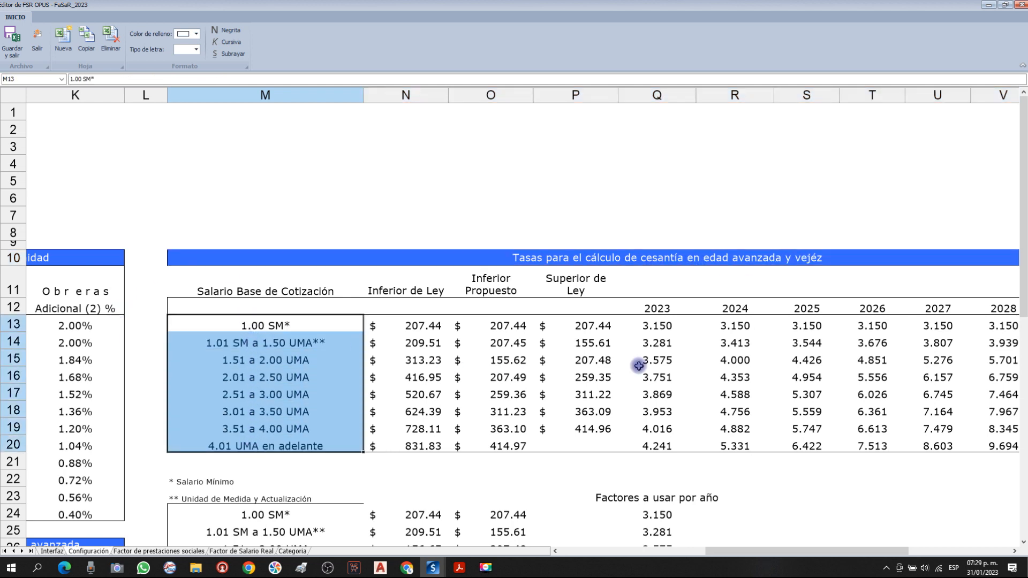
Review the table's yearly rate columns from 2023 through De 2030 en adelante.
left_click_drag(658, 310, 926, 448)
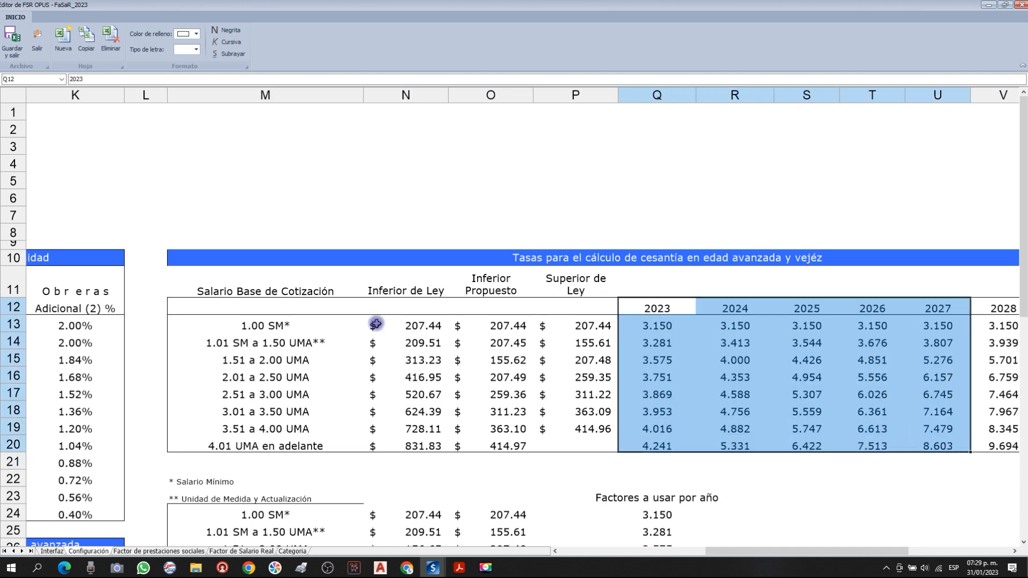
key("shift+Right")
key("shift+Right")
key("shift+Right")
key("shift+Right")
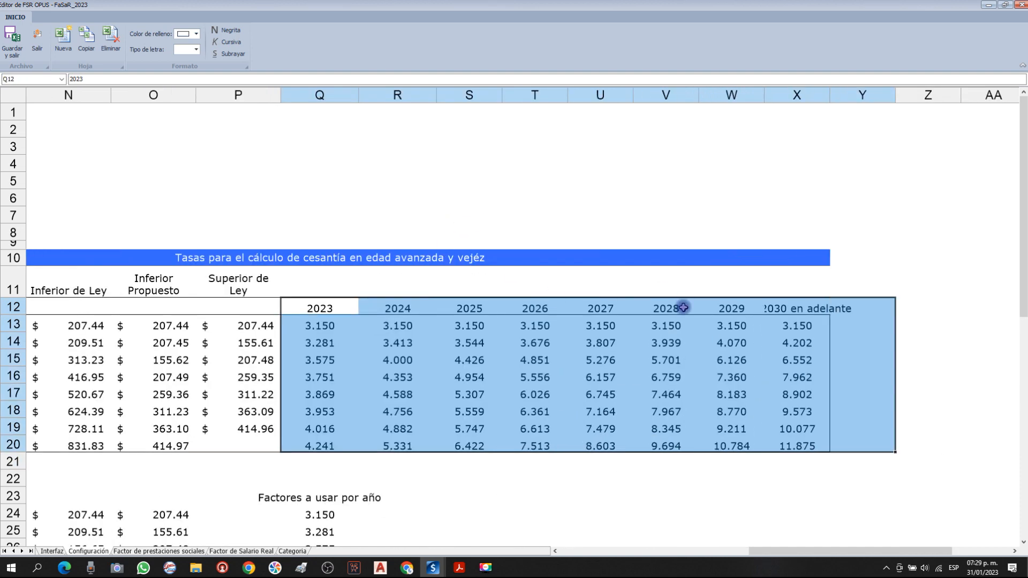
left_click(773, 323)
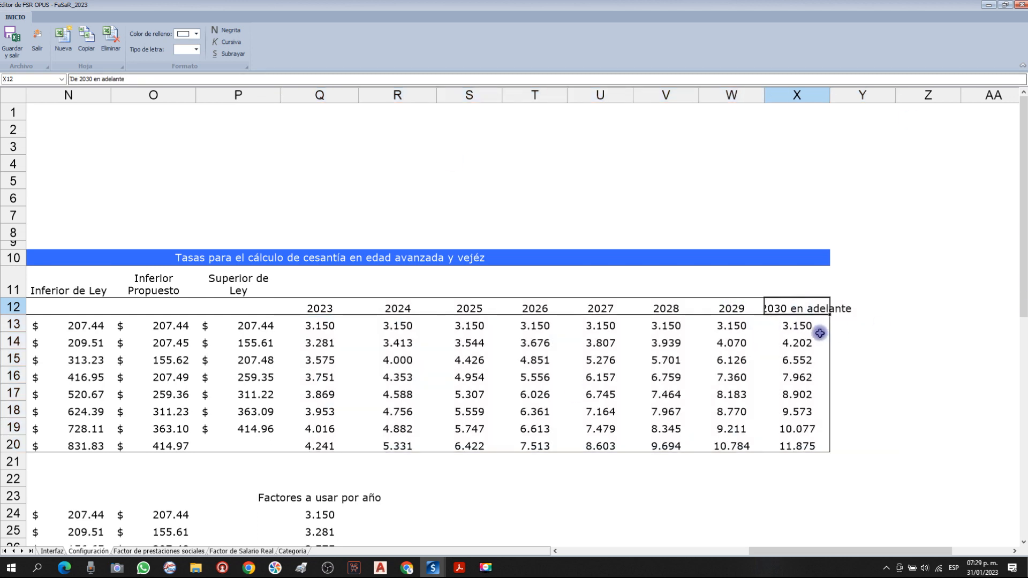
left_click_drag(817, 333, 801, 424)
left_click(466, 348)
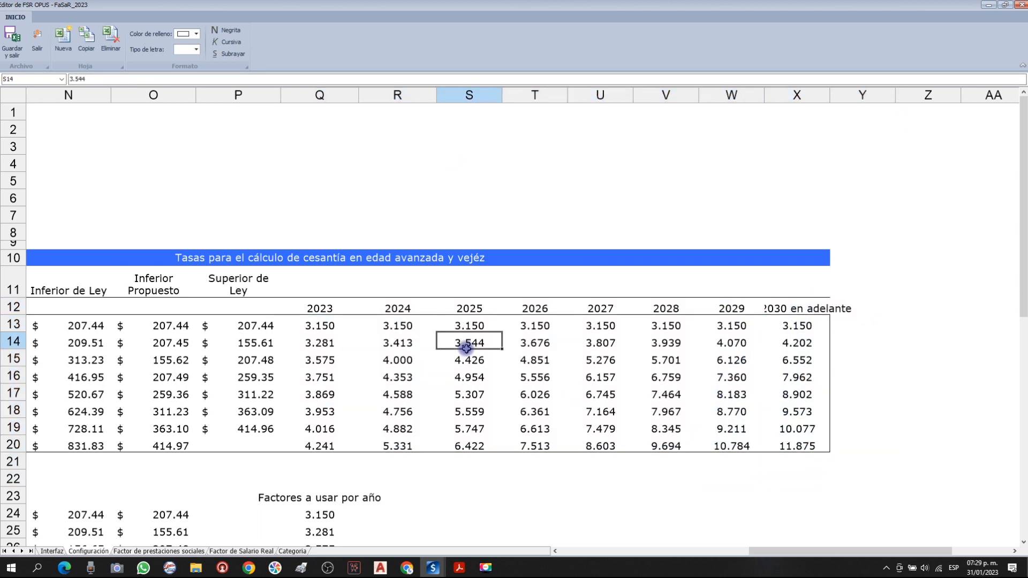
Return to the start of the table and check the Inferior de Ley amounts, including the 1.00 SM cell's formula.
key("Left")
key("Left")
key("Left")
key("Left")
key("Left")
key("Left")
key("Left")
key("Left")
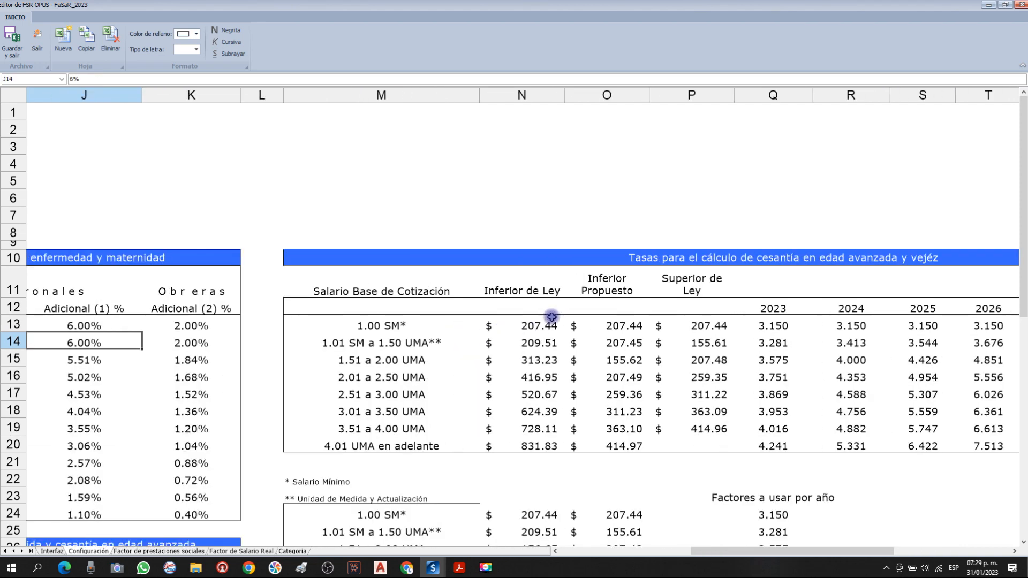
left_click_drag(536, 325, 534, 443)
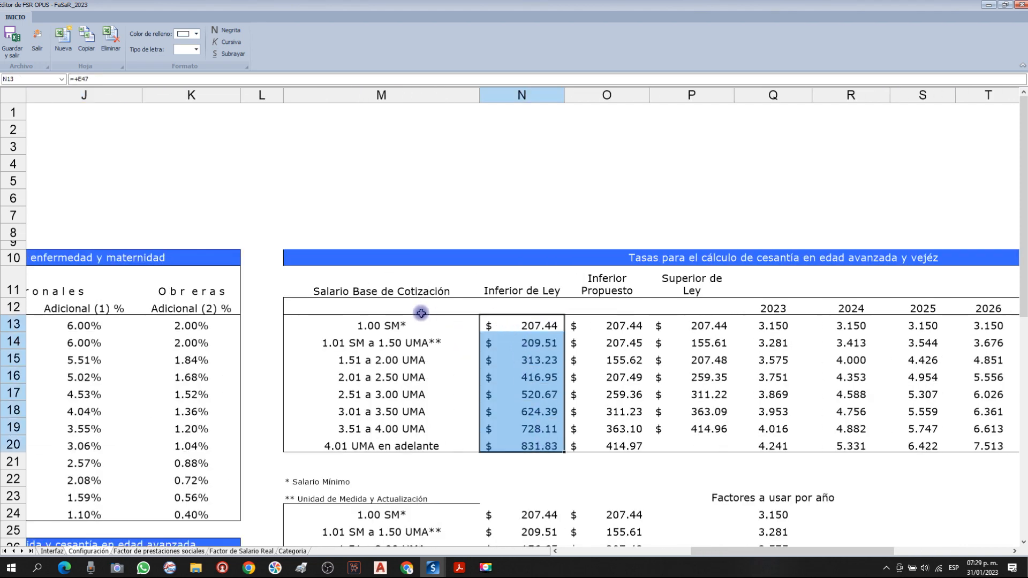
left_click(364, 328)
left_click(538, 327)
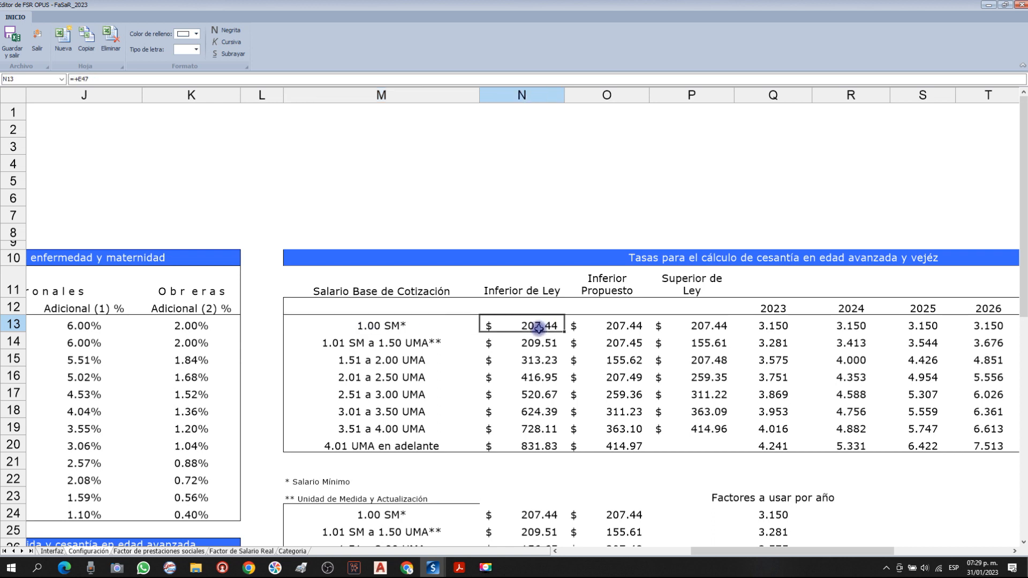
Check the Inferior Propuesto column and the Superior de Ley formula for the 1.00 SM range.
left_click(622, 325)
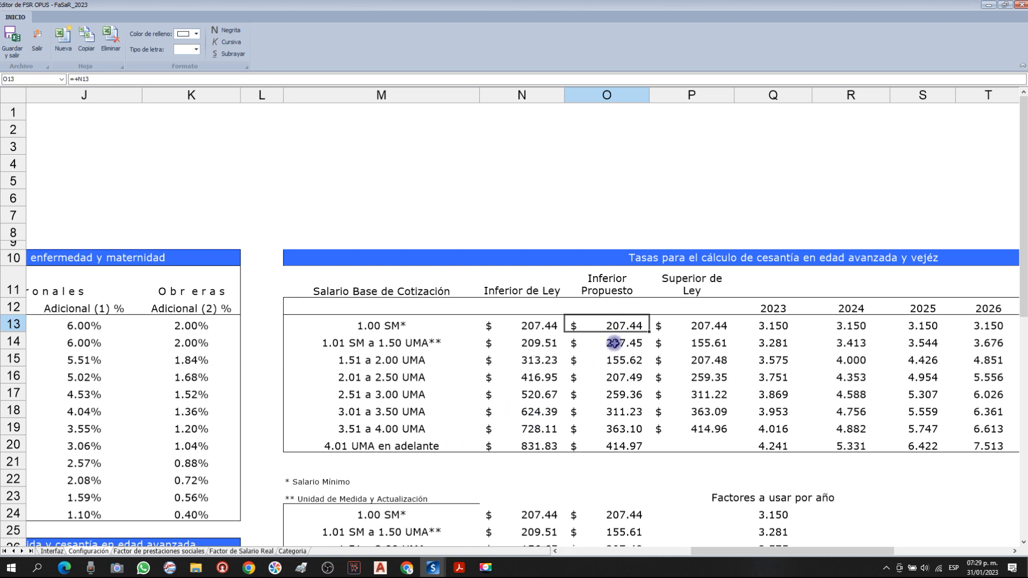
left_click_drag(629, 327, 594, 444)
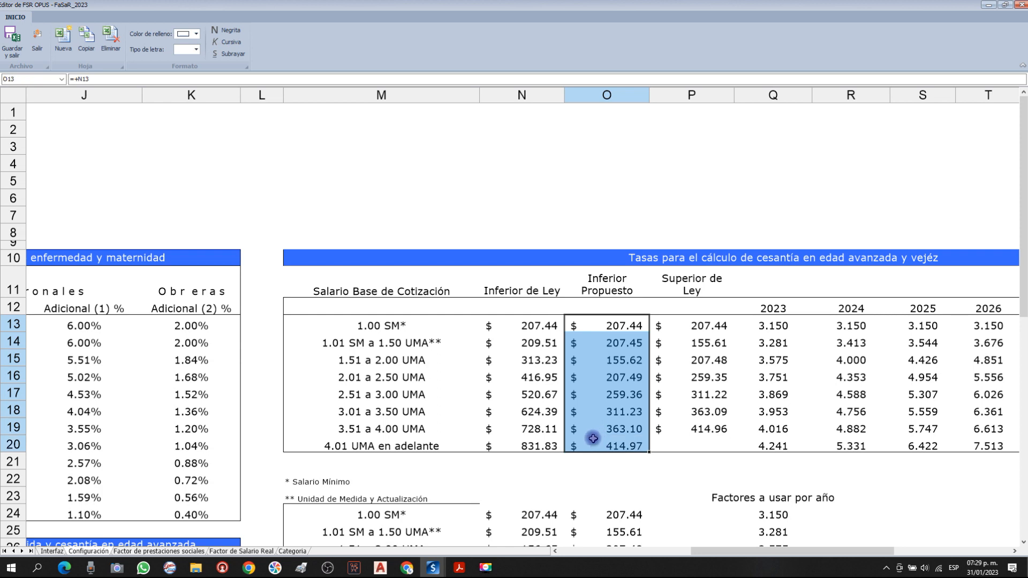
left_click(590, 330)
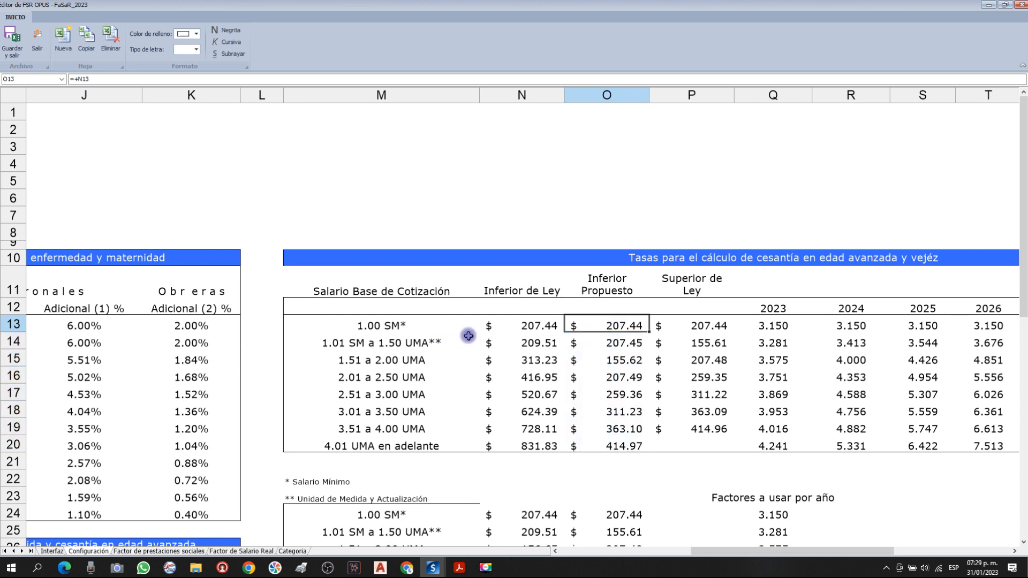
left_click(408, 330)
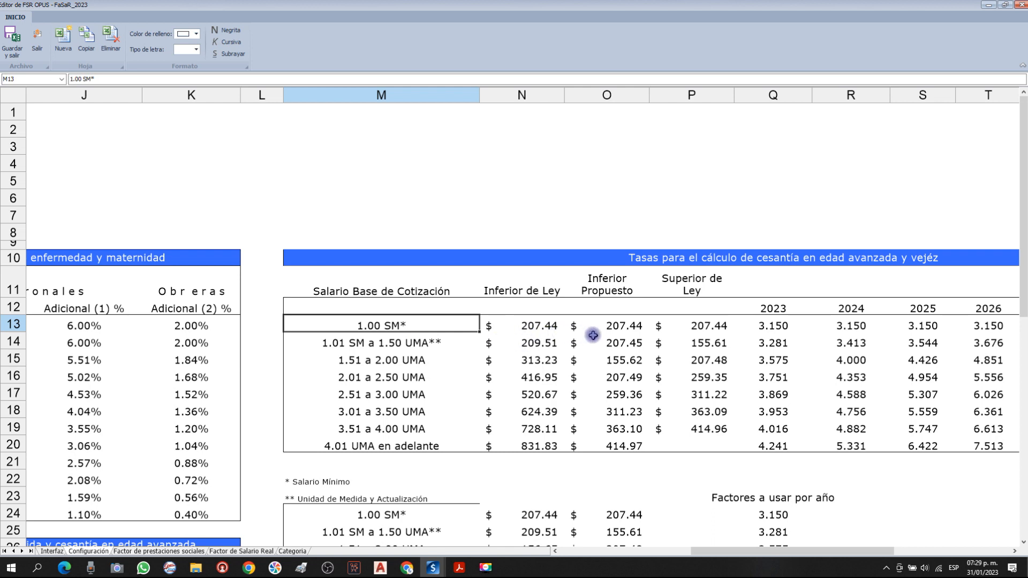
left_click(712, 324)
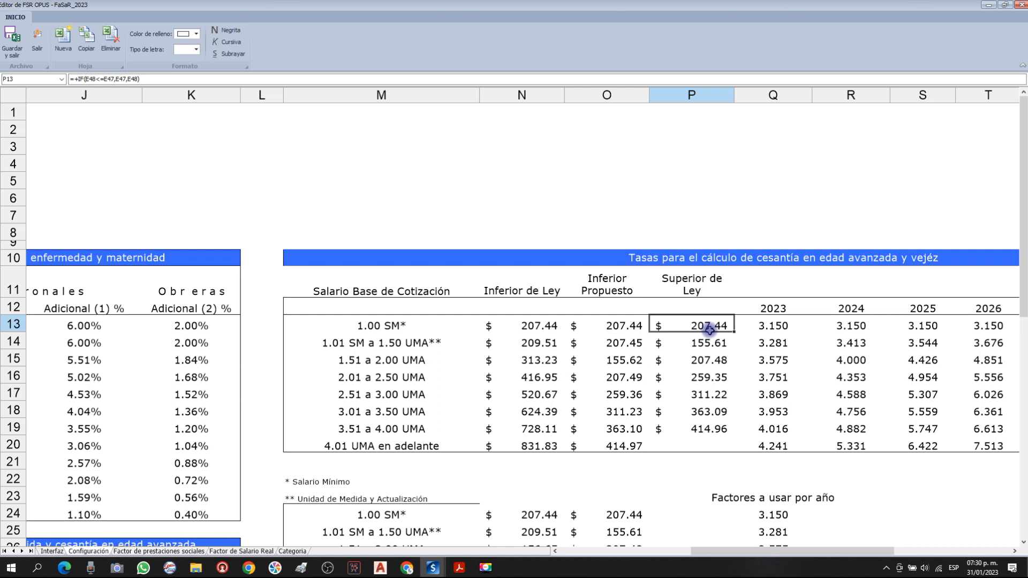
Inspect the Inferior de Ley and Inferior Propuesto formulas for the ranges from 1.01 SM to 2.50 UMA.
left_click(364, 344)
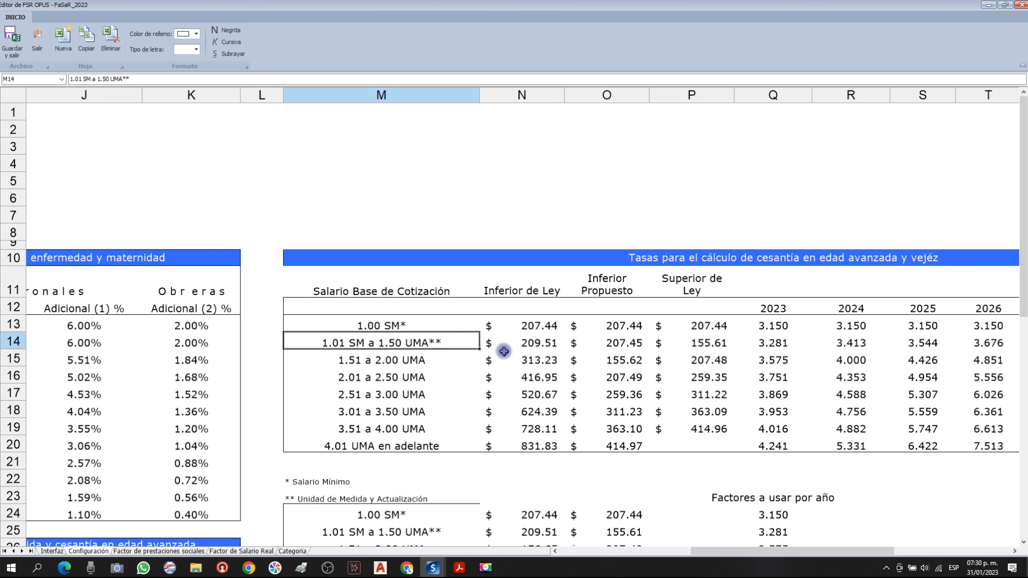
left_click(526, 341)
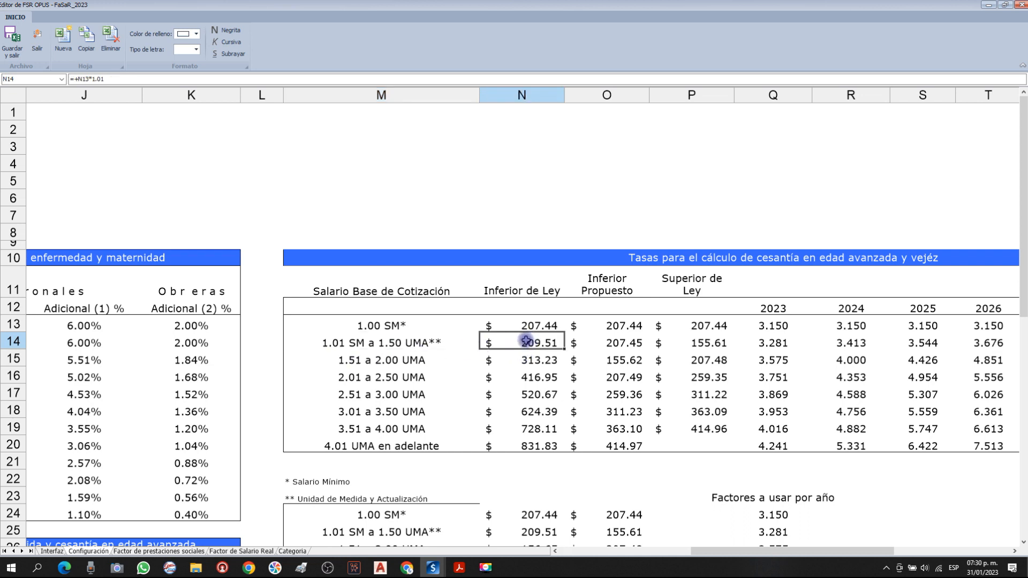
left_click(610, 347)
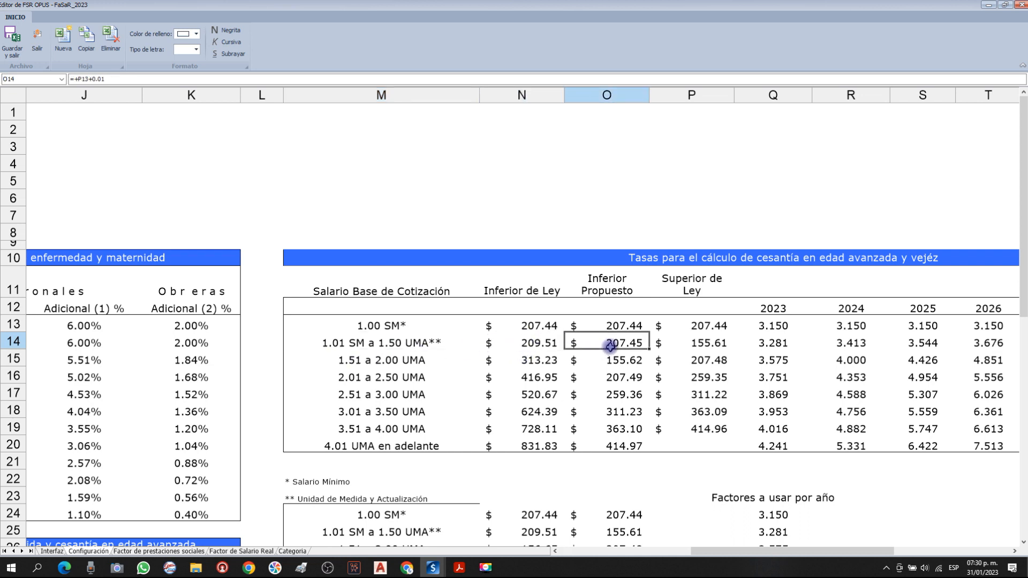
left_click(537, 364)
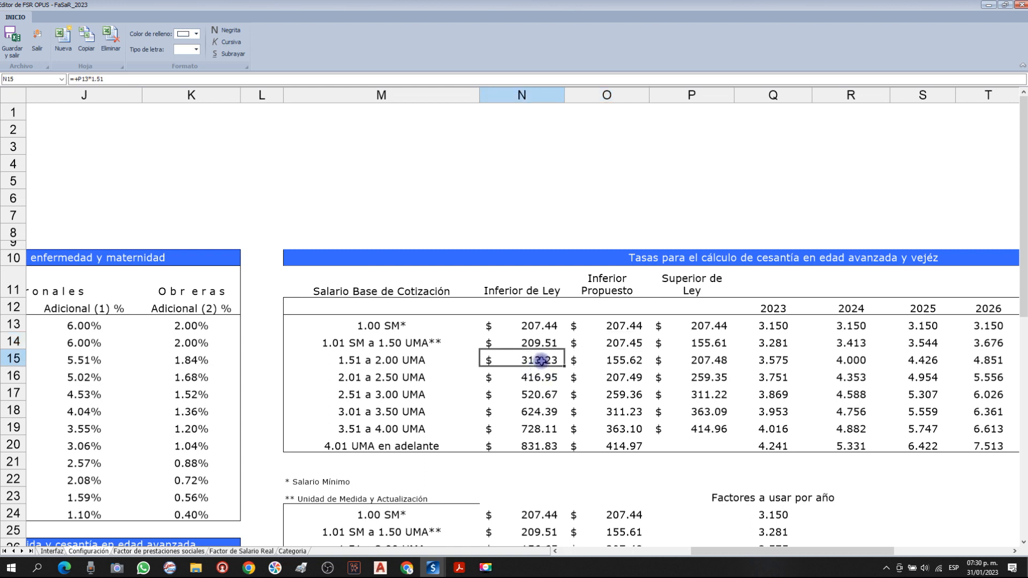
left_click(634, 359)
left_click(358, 376)
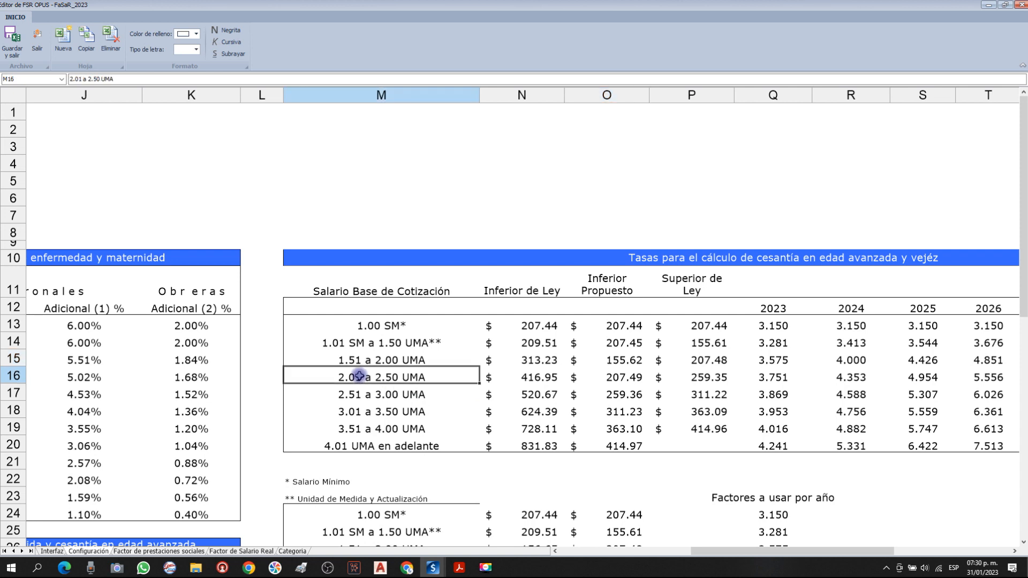
left_click(525, 379)
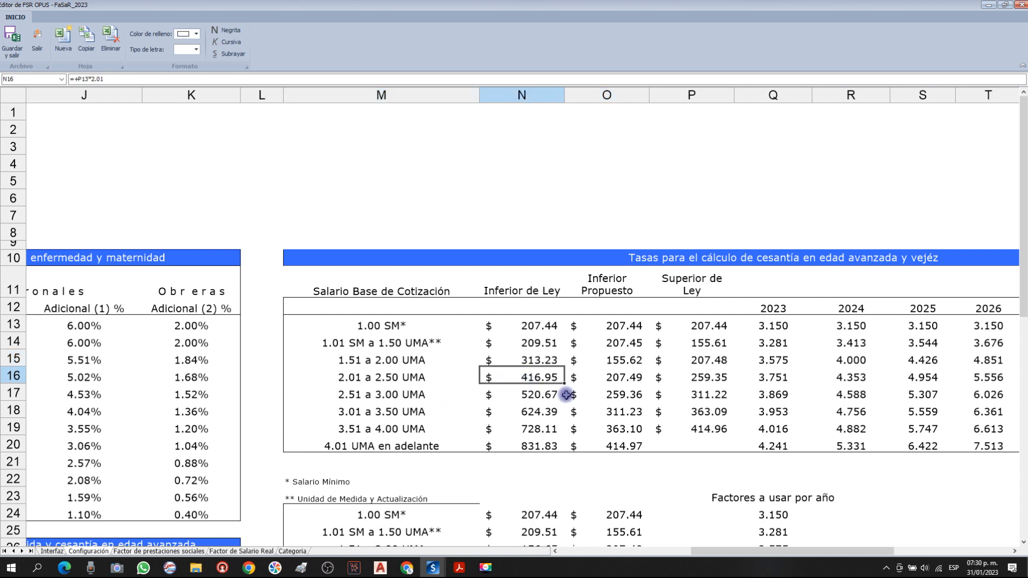
left_click(620, 378)
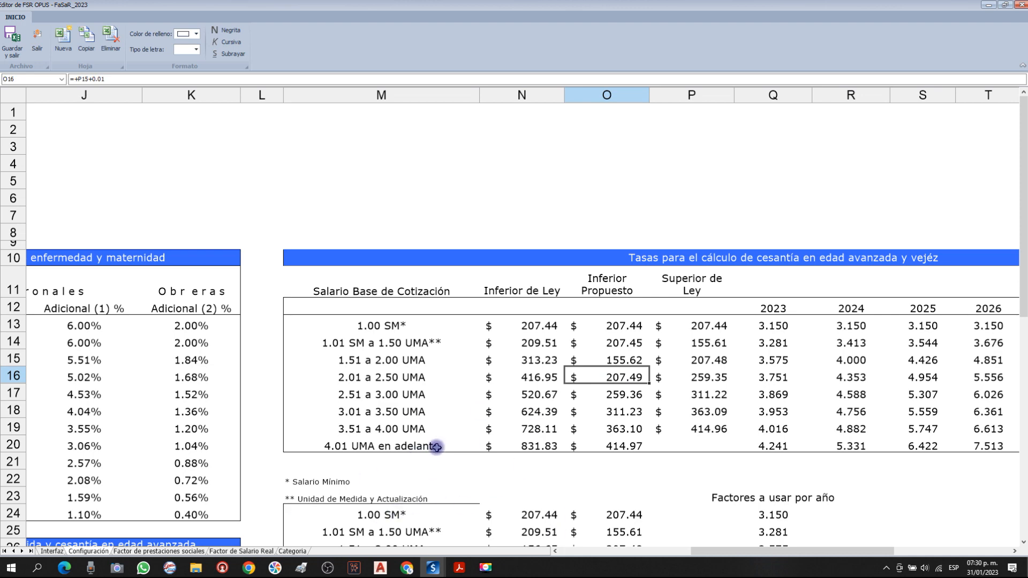
Look at the 4.01 UMA en adelante range and the Factores a usar por año list below the table.
scroll(429, 481, "down", 1)
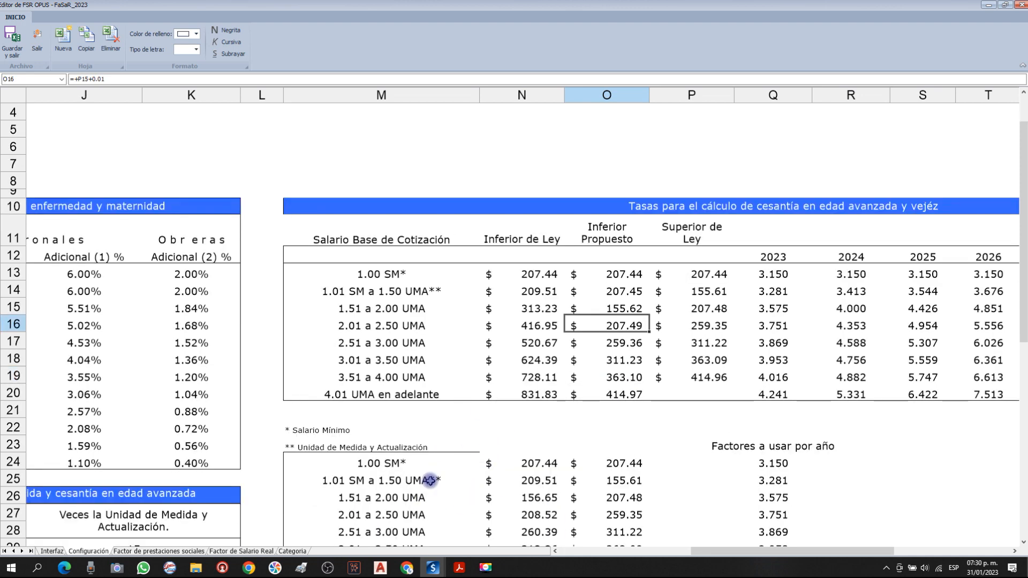
left_click(367, 397)
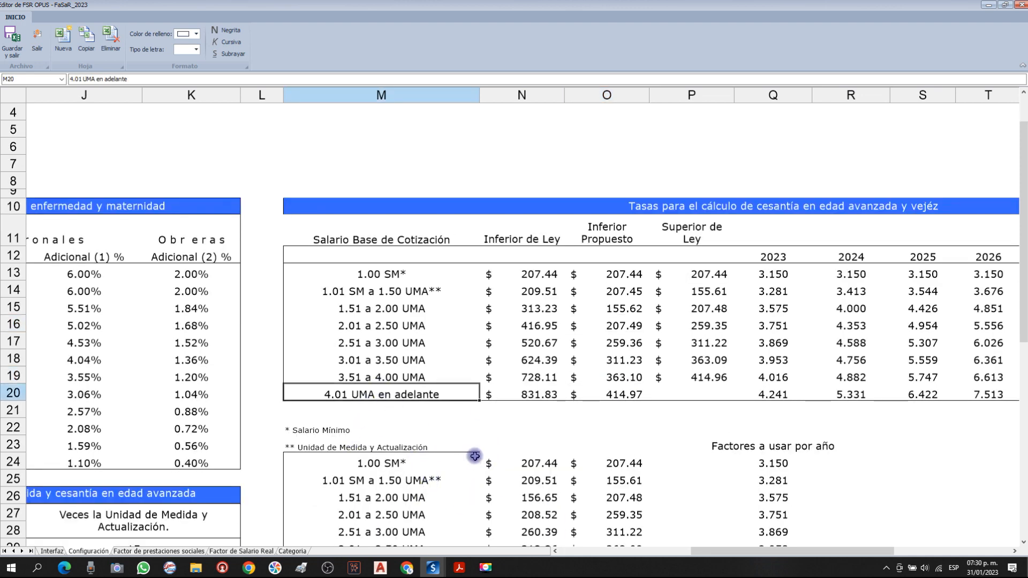
scroll(474, 456, "down", 2)
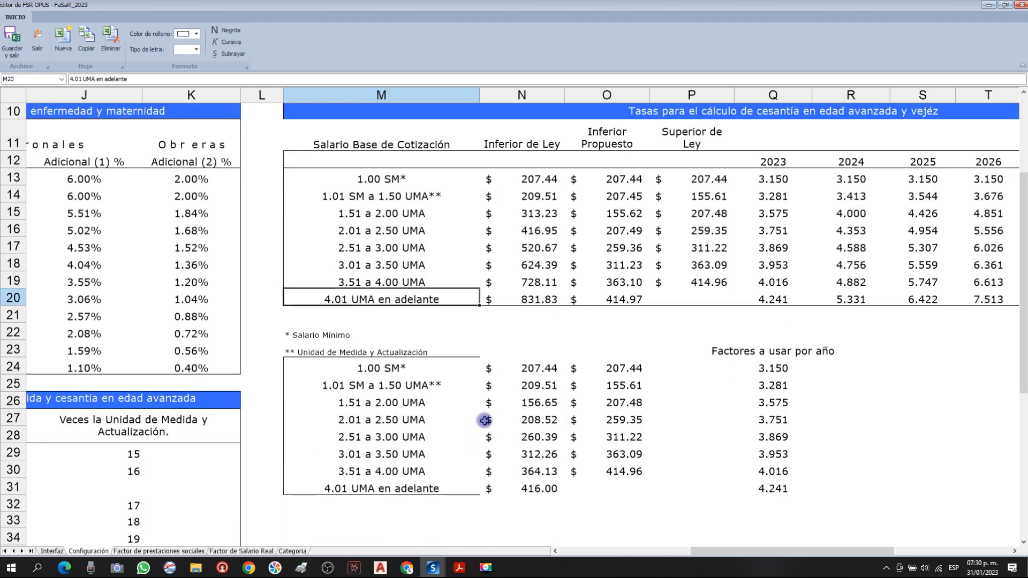
Open the Factor de prestaciones sociales sheet and locate the Factor de edad avanzada column at a readable size.
left_click(145, 551)
left_click(377, 277)
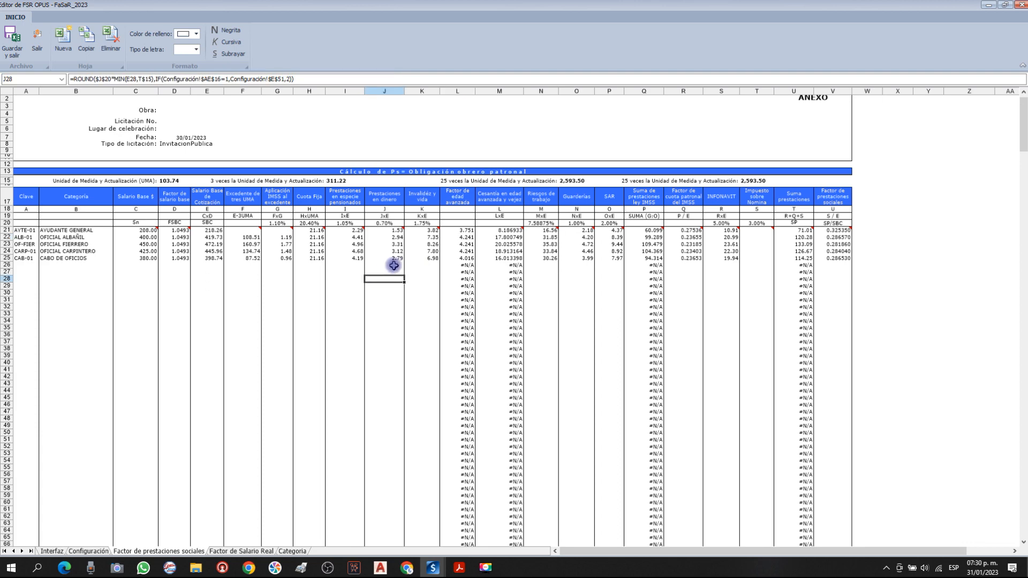
left_click(459, 91)
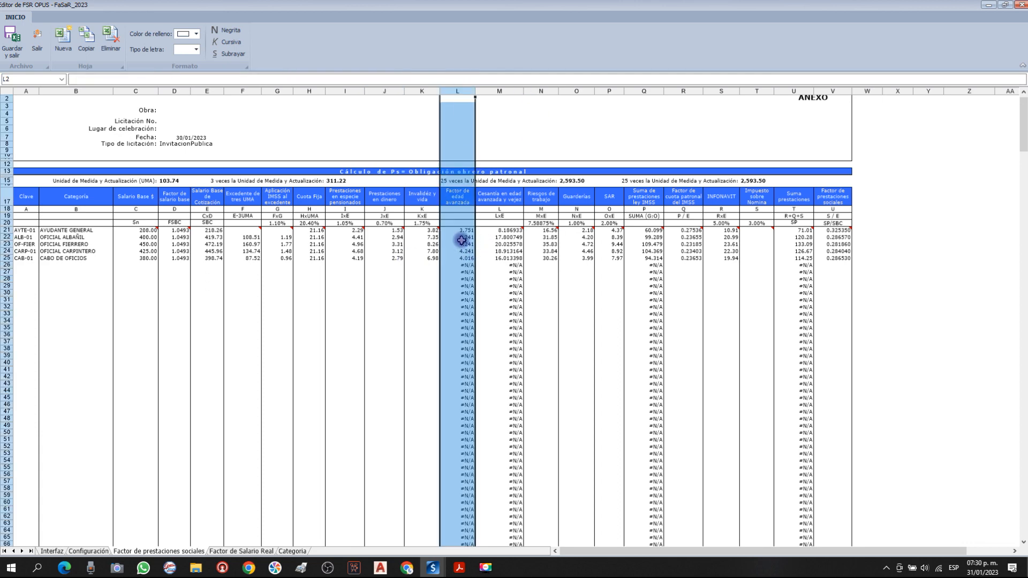
scroll(461, 241, "up", 2)
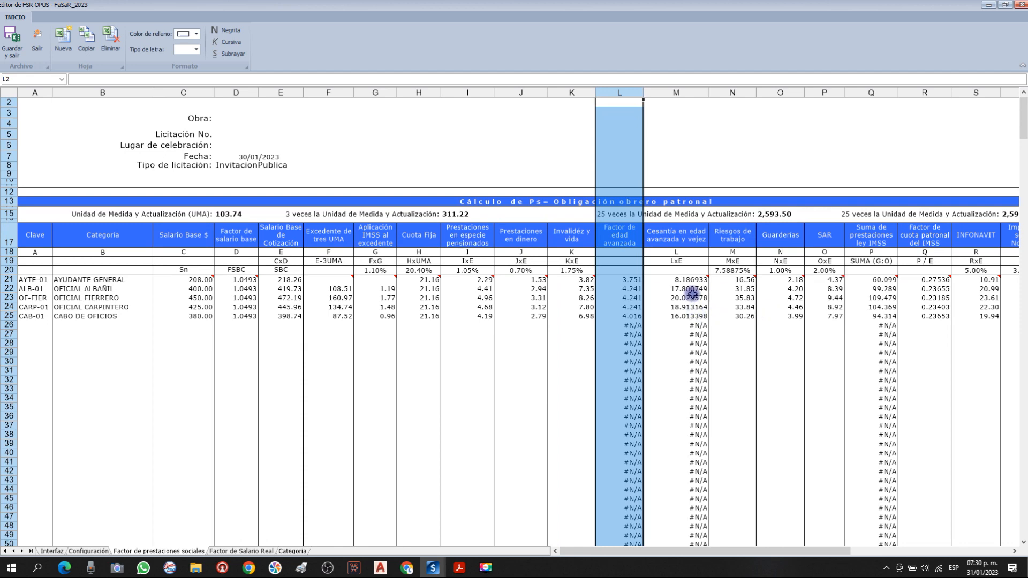
scroll(693, 293, "up", 2)
left_click(788, 334)
left_click(789, 279)
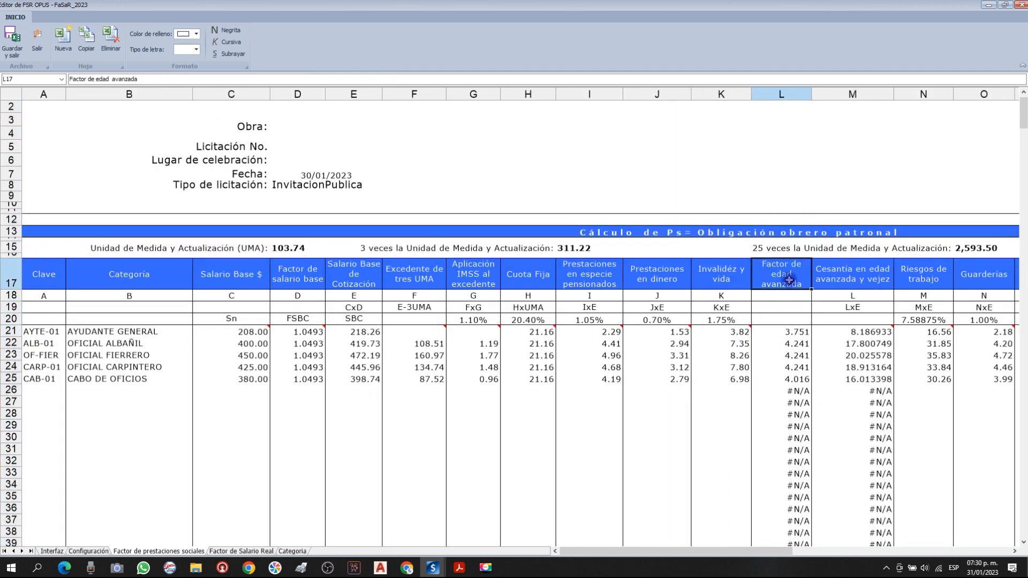
Highlight the Factor de edad avanzada column from its heading down to the CABO DE OFICIOS row.
key("Right")
key("Right")
key("Left")
key("Left")
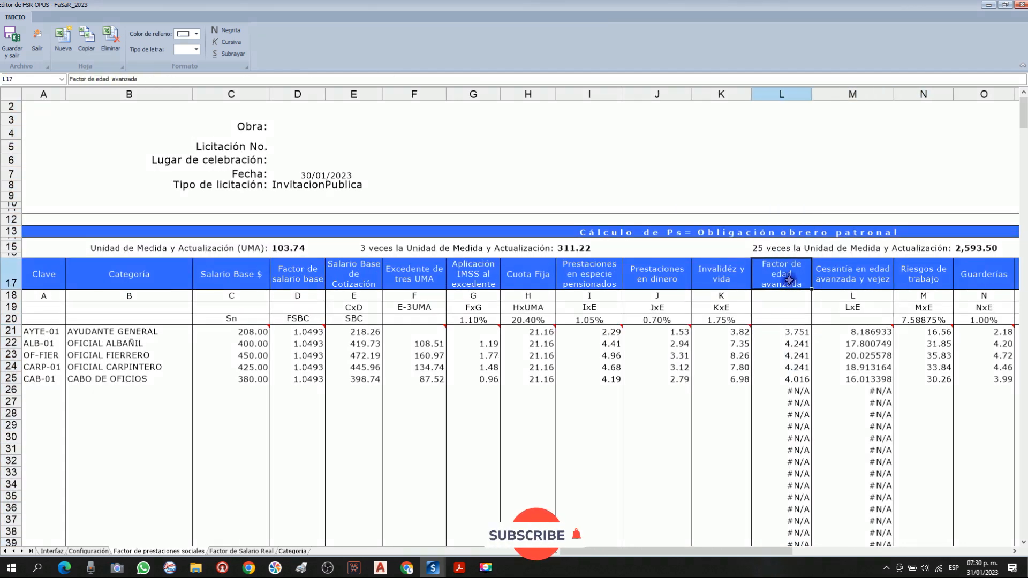
key("shift+Down")
key("shift+Down")
key("shift+Down")
key("shift+Down")
key("shift+Down")
key("shift+Down")
key("shift+Down")
key("shift+Down")
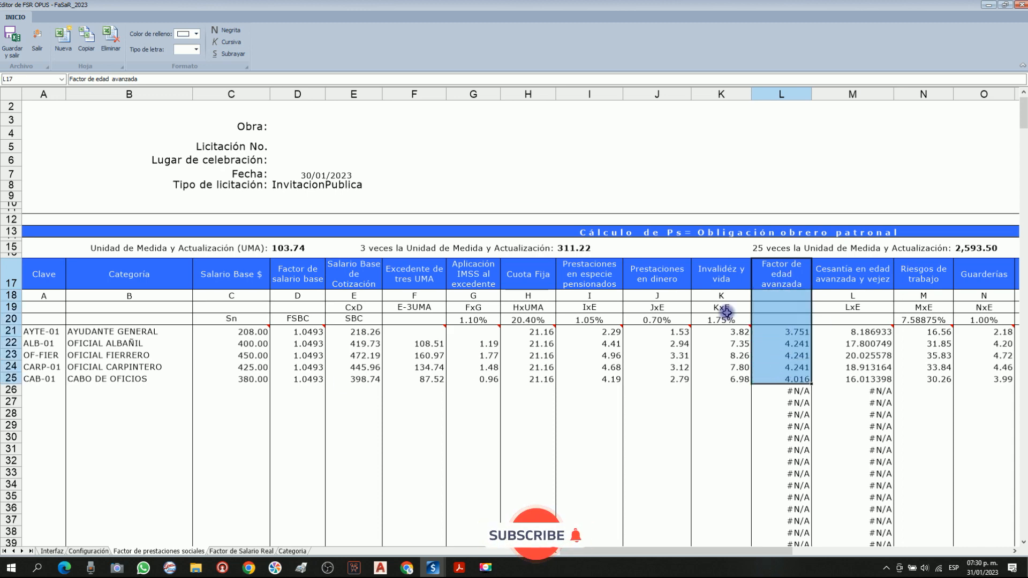
Recheck the Configuración sheet's cesantía rate rows against Factor de prestaciones sociales, and inspect the Invalidéz y vida formula for AYUDANTE GENERAL.
left_click(86, 551)
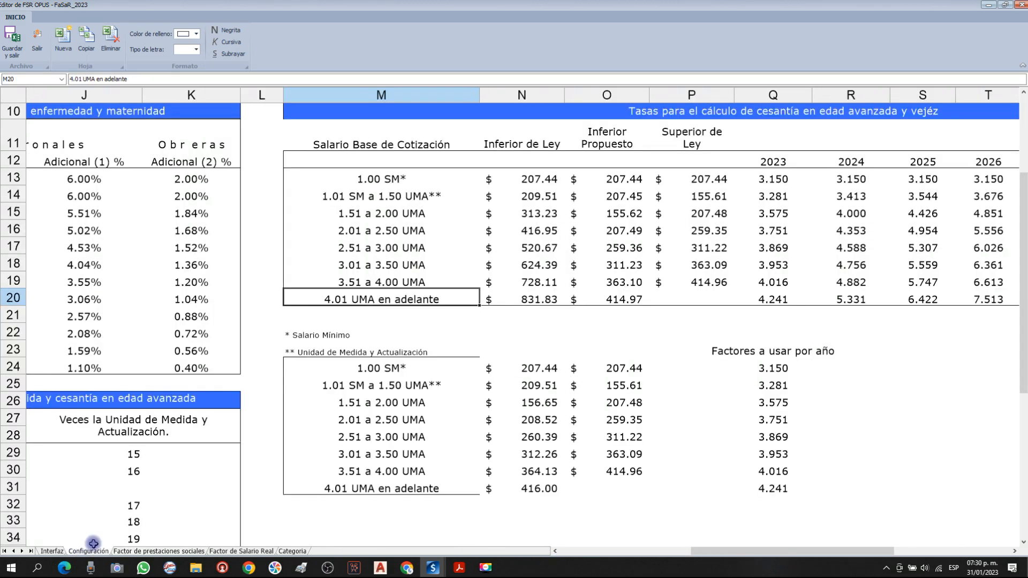
left_click_drag(396, 179, 1002, 294)
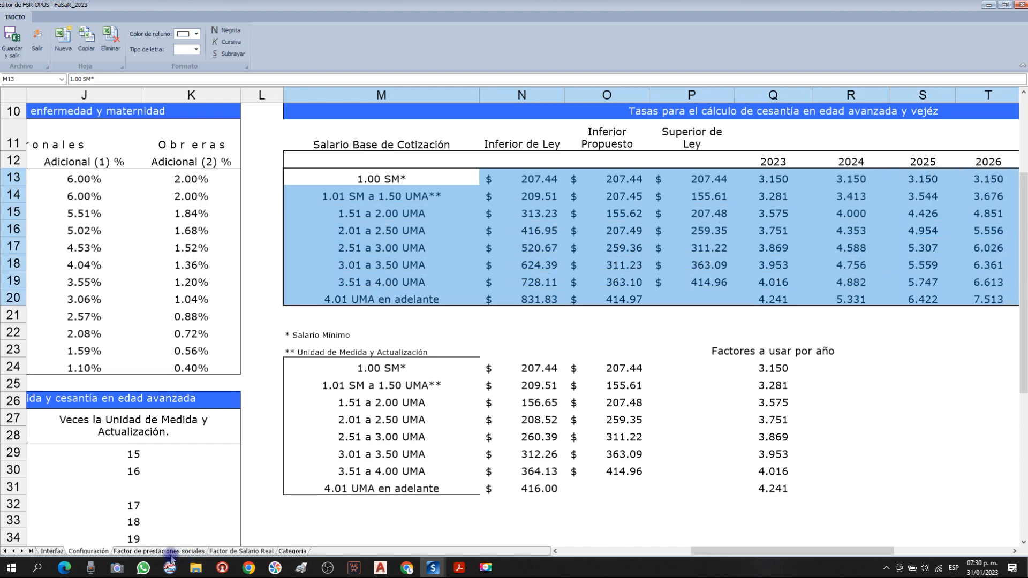
left_click(142, 551)
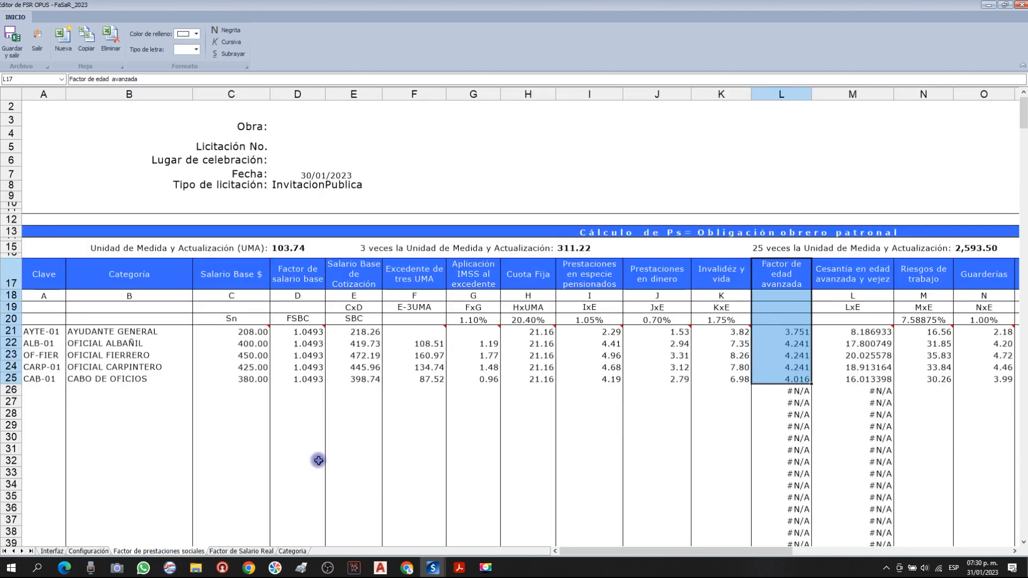
left_click(732, 331)
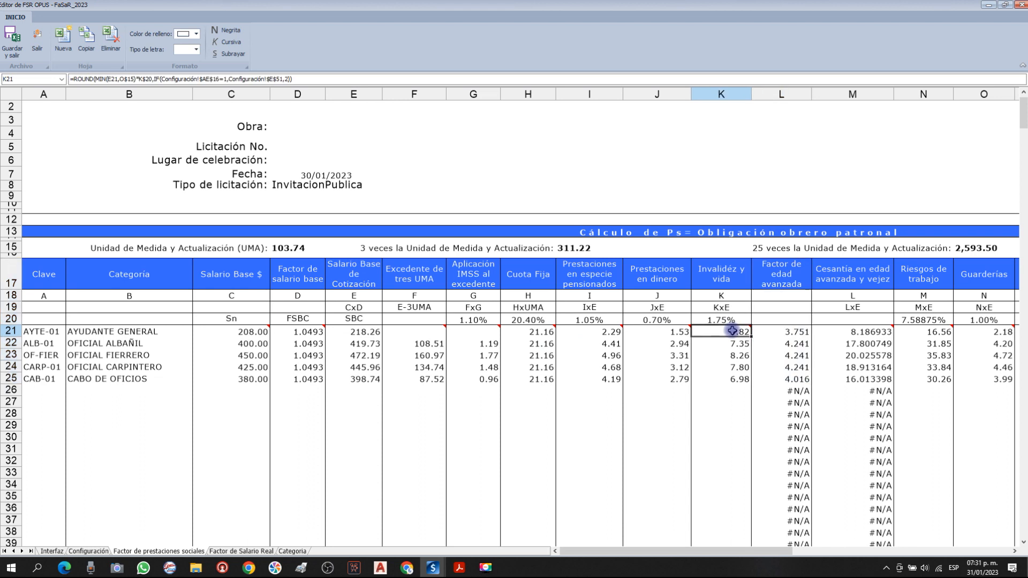
Inspect the Salario Base $ and Salario Base de Cotización formulas for AYUDANTE GENERAL.
left_click(135, 336)
left_click(237, 331)
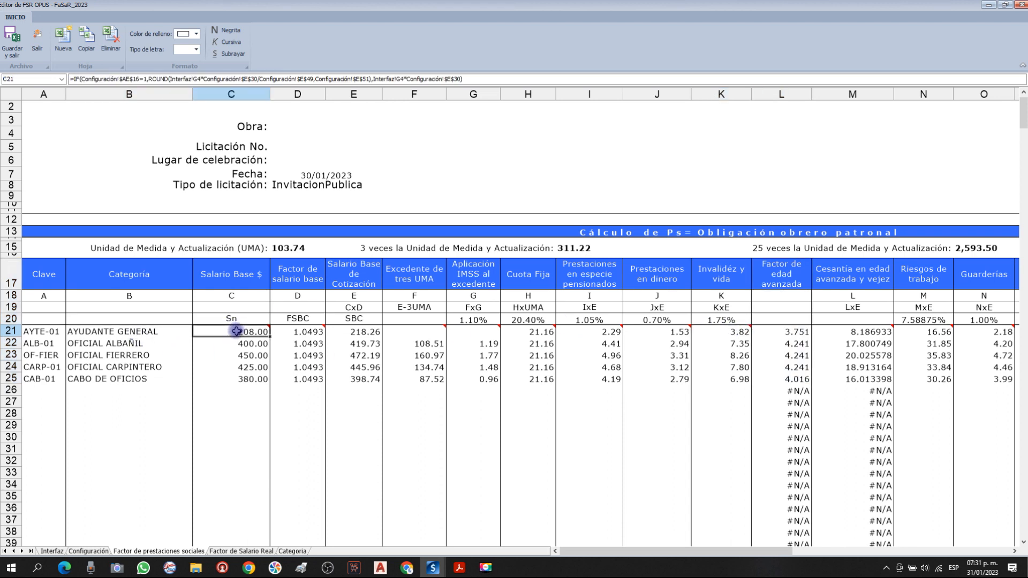
mouse_move(237, 334)
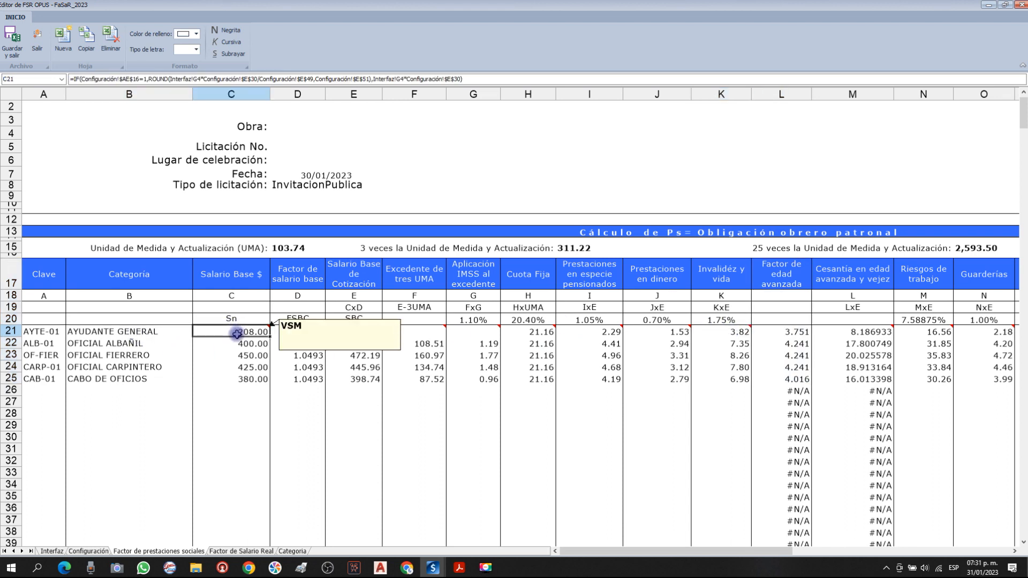
left_click(364, 401)
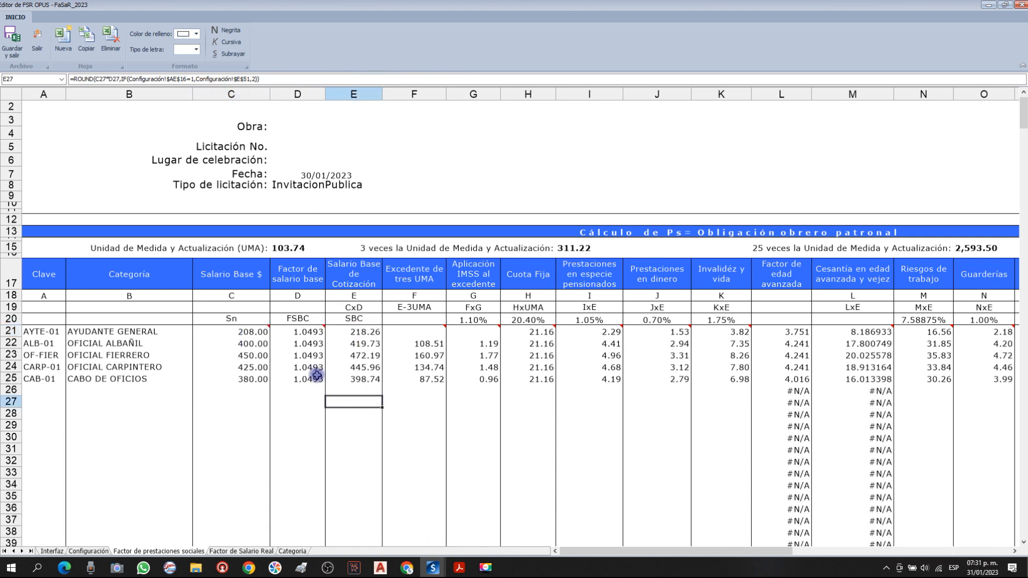
left_click(357, 333)
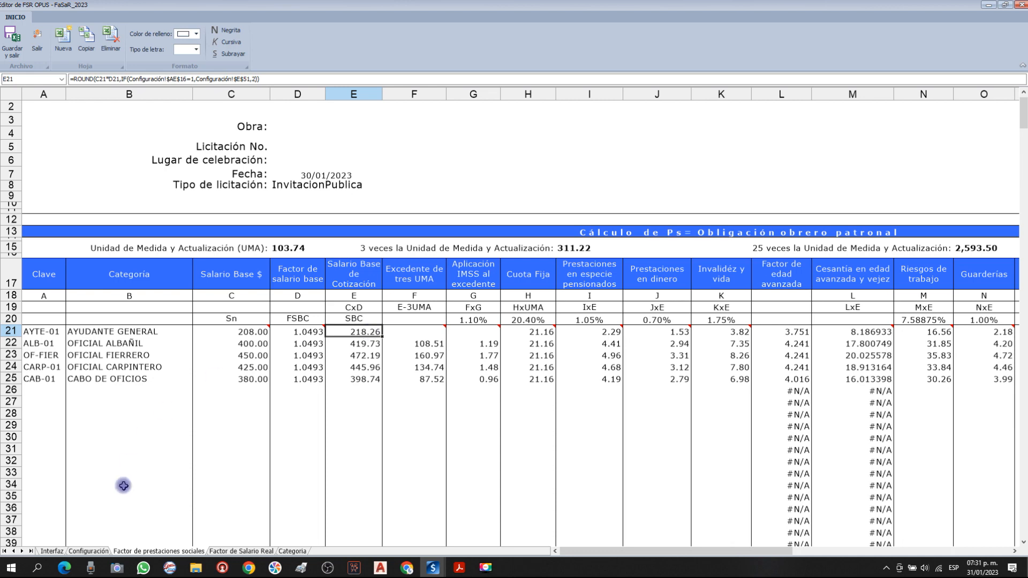
Check the 2.01 a 2.50 UMA limits and yearly factor in Configuración against AYUDANTE GENERAL's Factor de edad avanzada in Factor de prestaciones sociales.
left_click(88, 551)
left_click(400, 283)
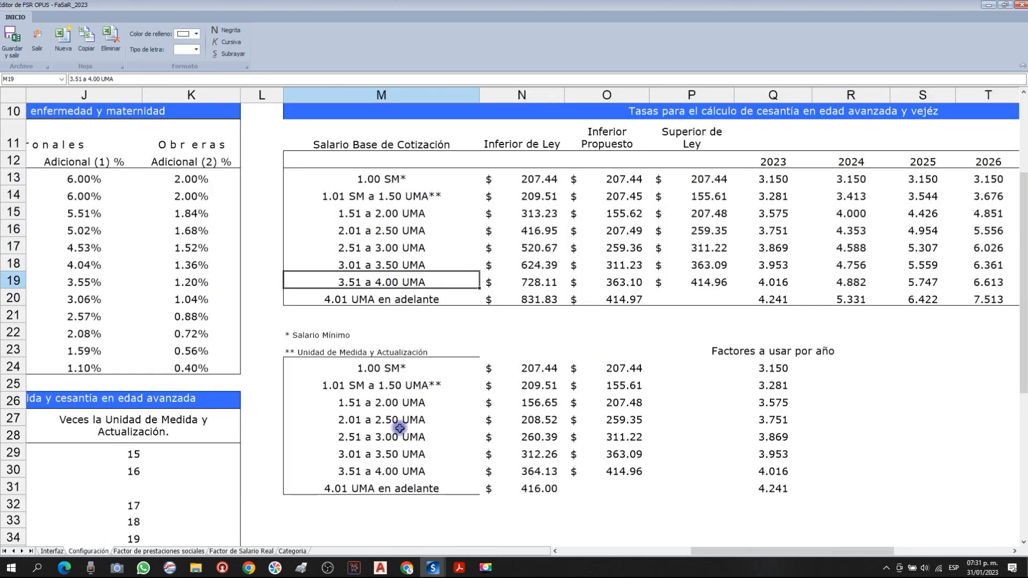
scroll(401, 425, "down", 1)
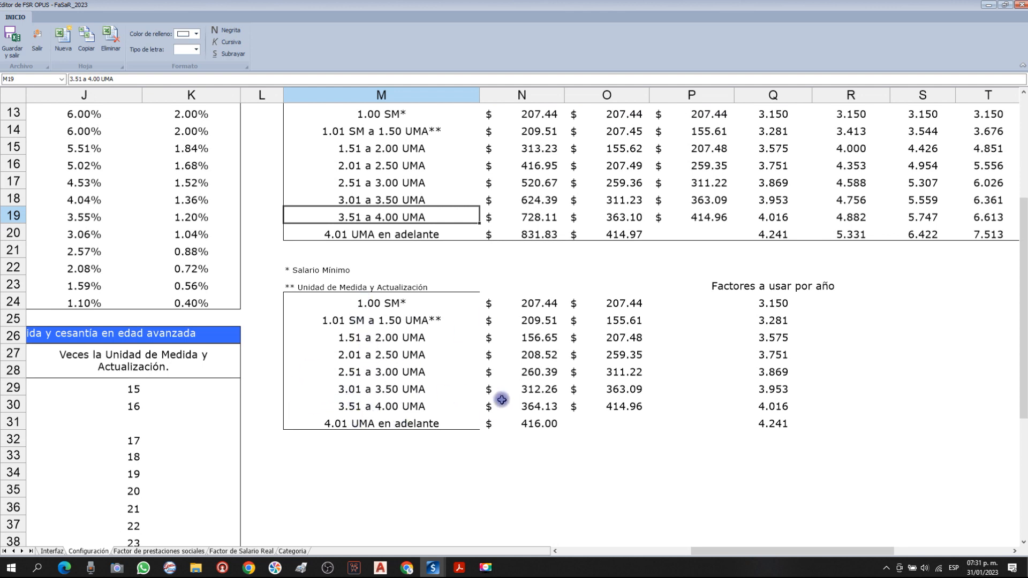
left_click(533, 356)
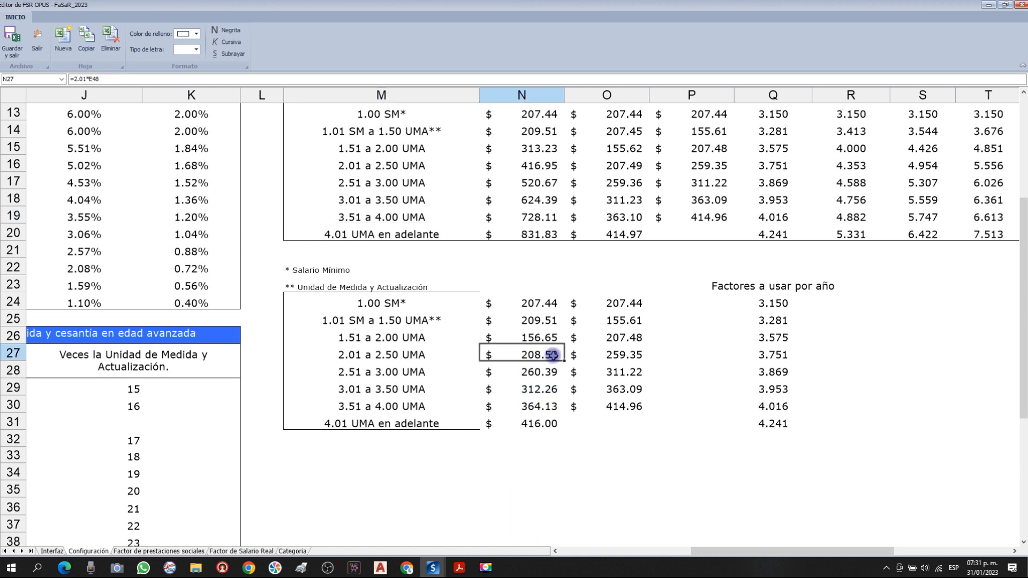
left_click(617, 357)
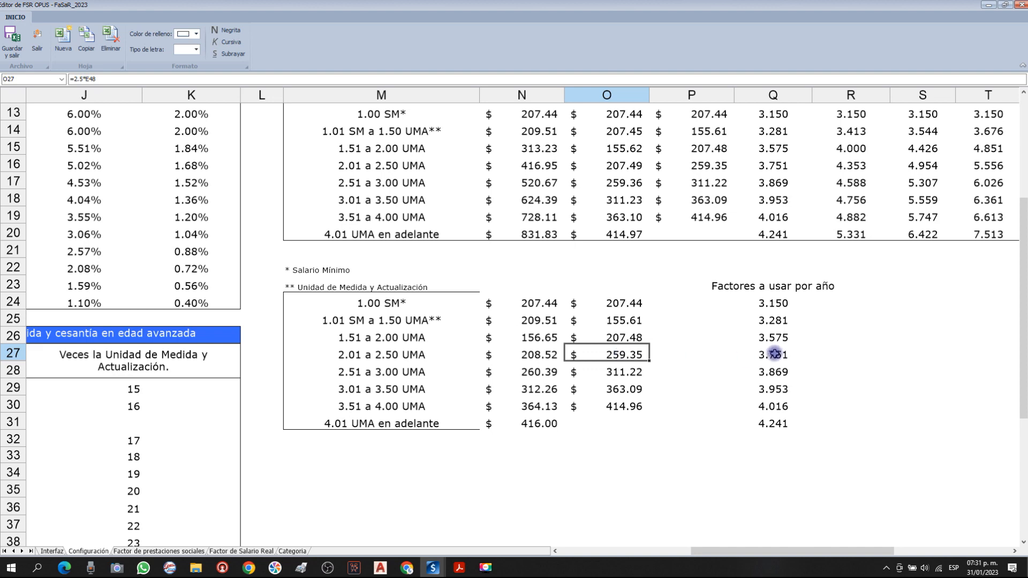
left_click(777, 355)
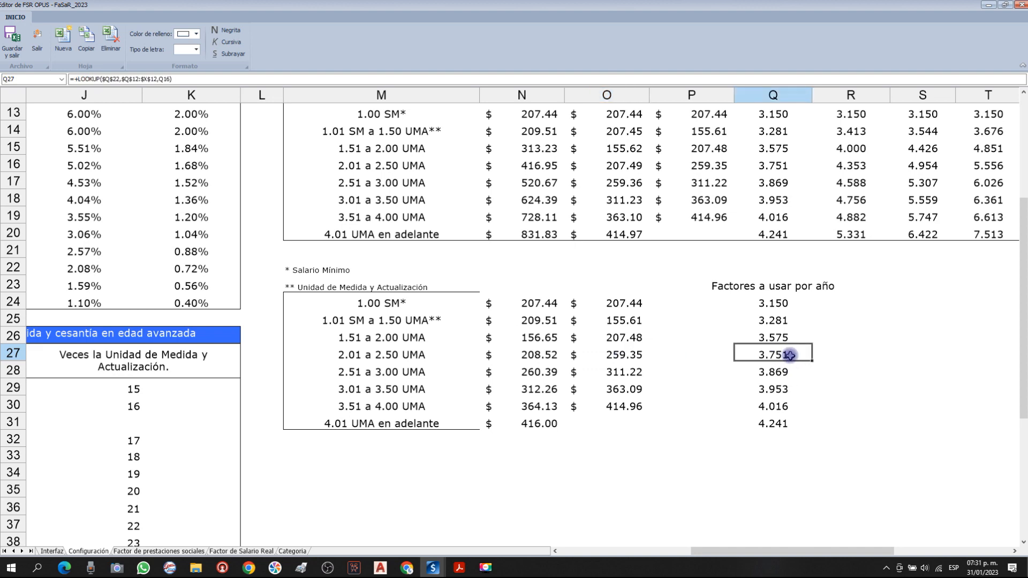
left_click(159, 552)
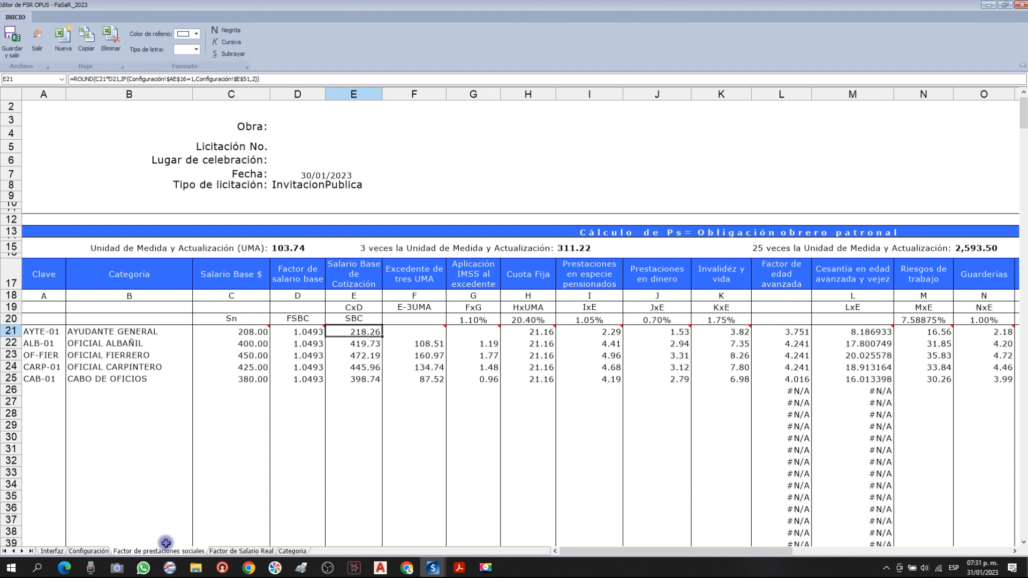
left_click(802, 331)
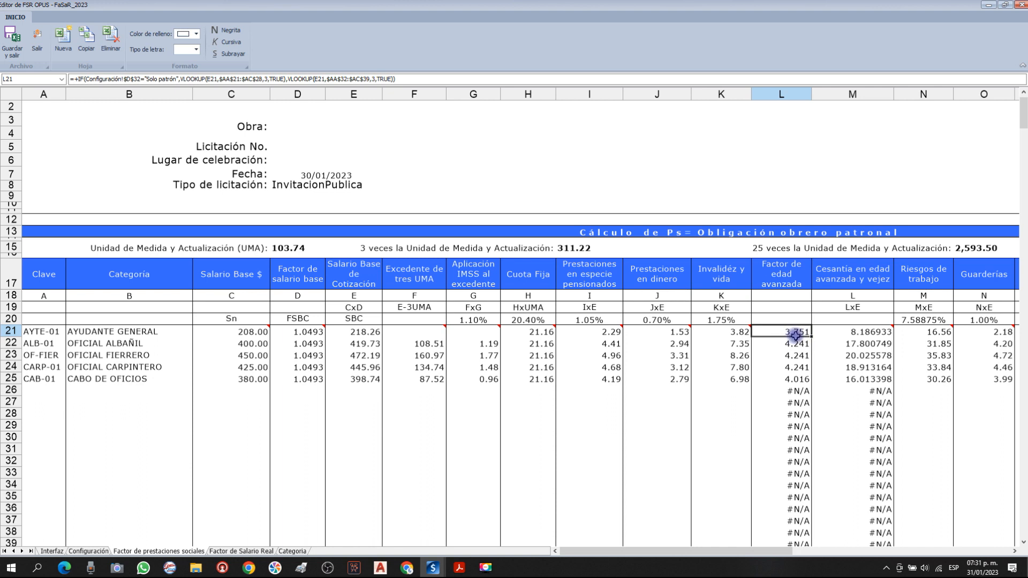
Inspect OFICIAL ALBAÑIL's category, Salario Base $ and Salario Base de Cotización cells.
left_click(354, 343)
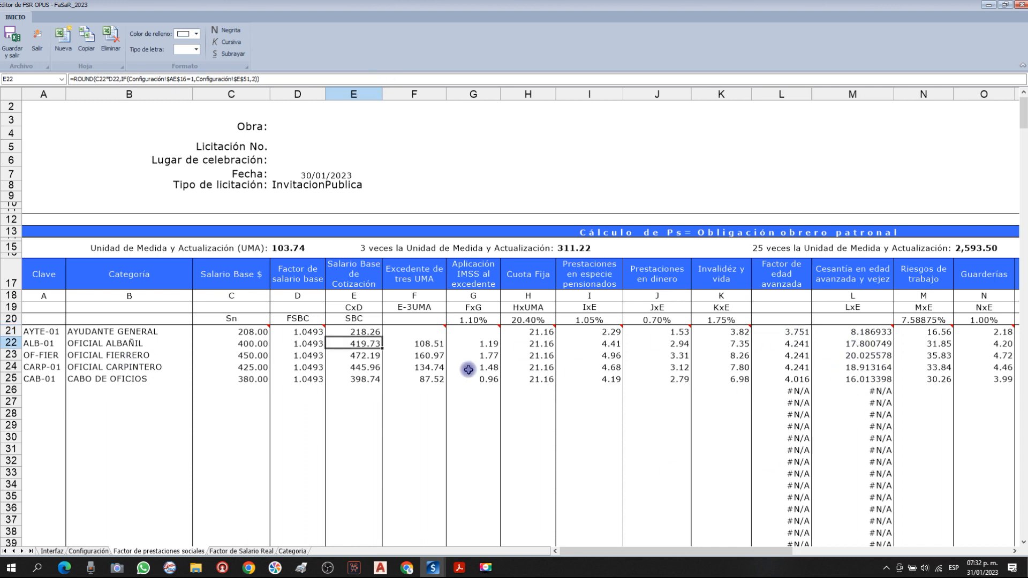
left_click(122, 347)
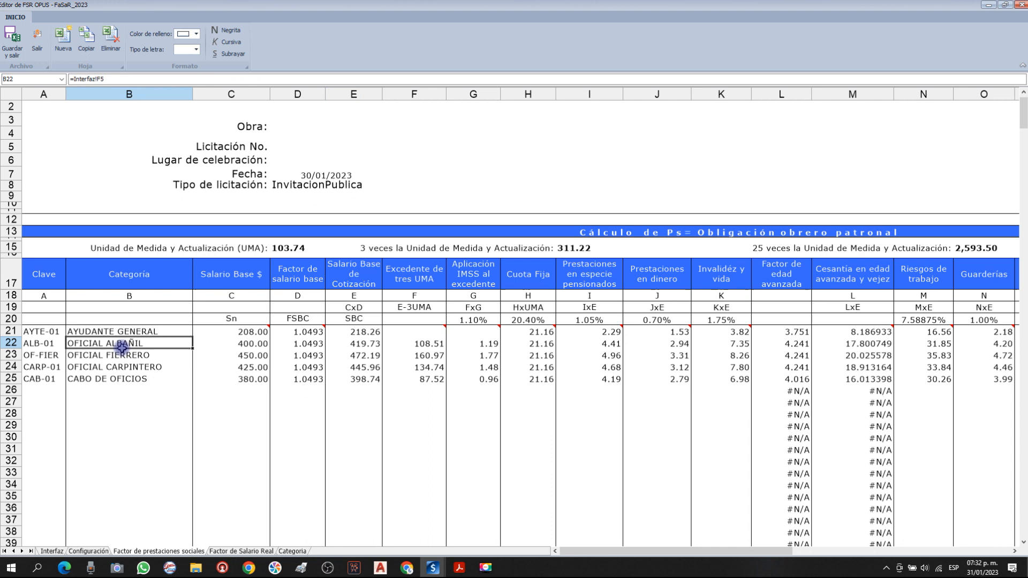
left_click(226, 343)
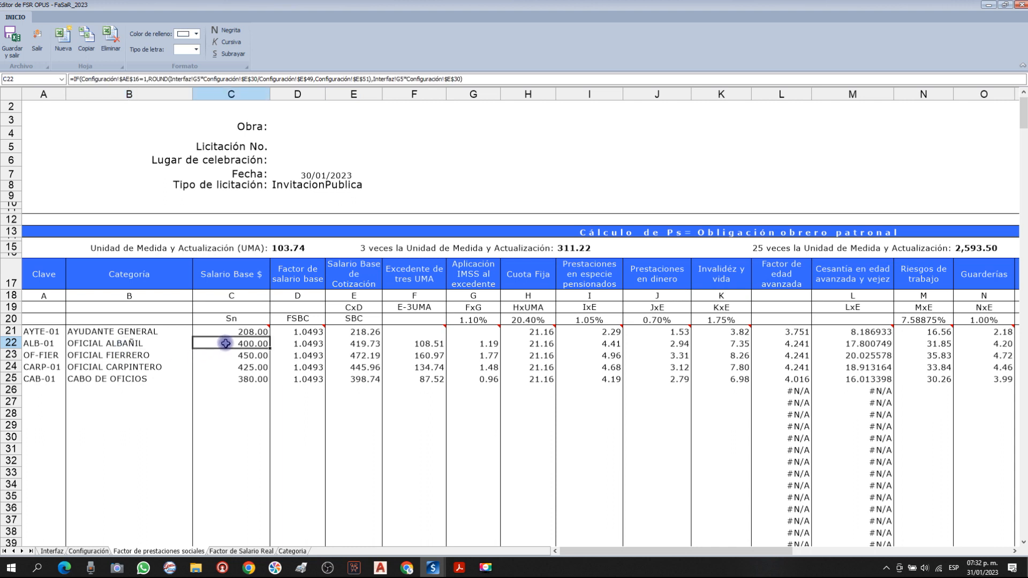
left_click(359, 343)
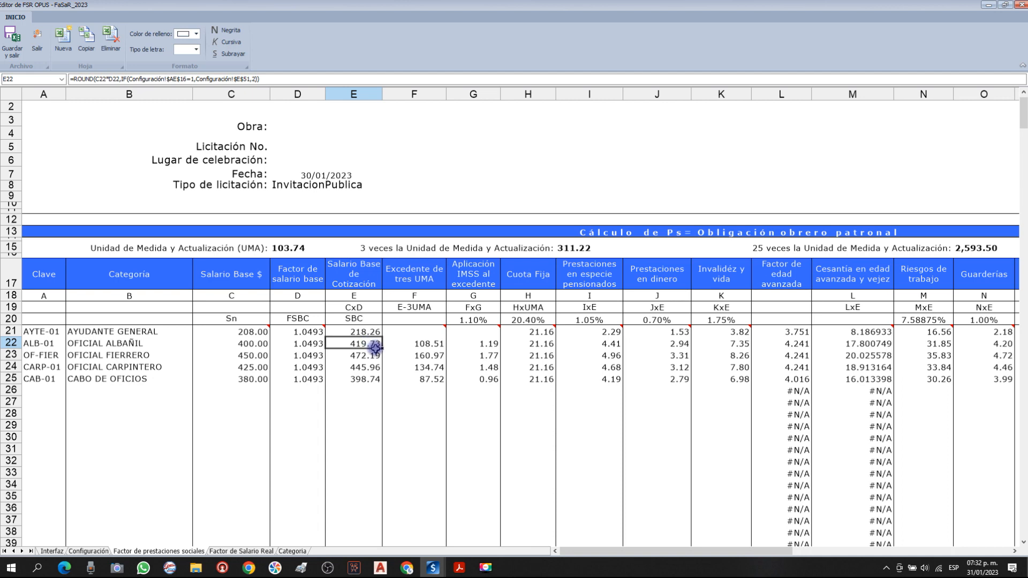
Compare the 4.01 UMA en adelante lower limit and 2023 factor in Configuración with OFICIAL ALBAÑIL's Factor de edad avanzada in Factor de prestaciones sociales.
left_click(88, 552)
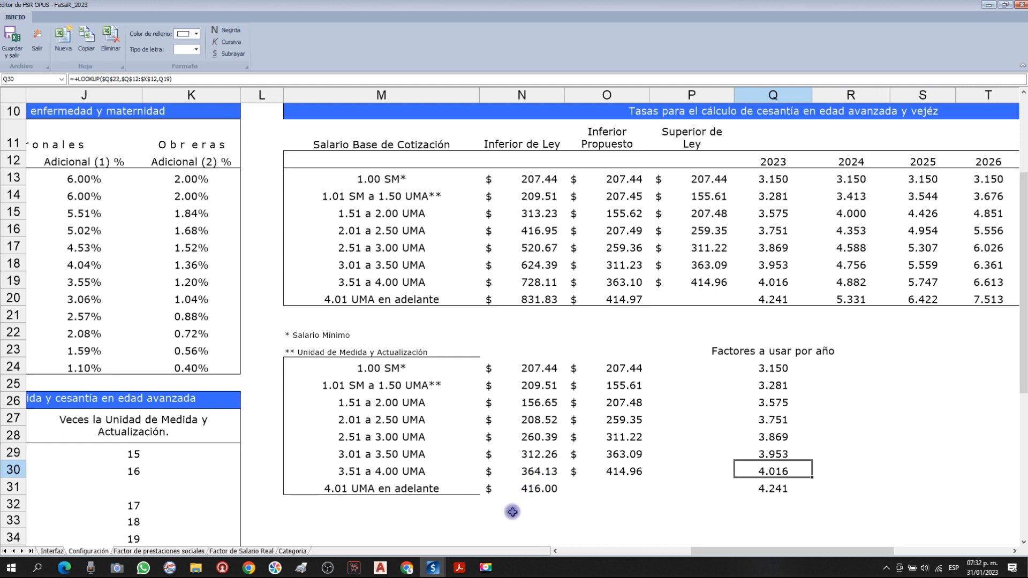
left_click(534, 489)
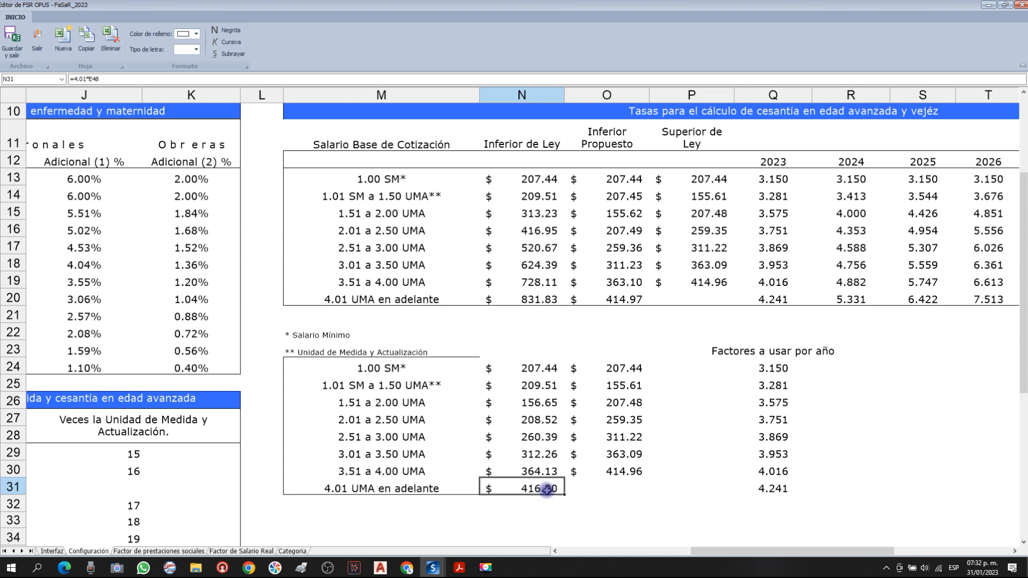
left_click(777, 488)
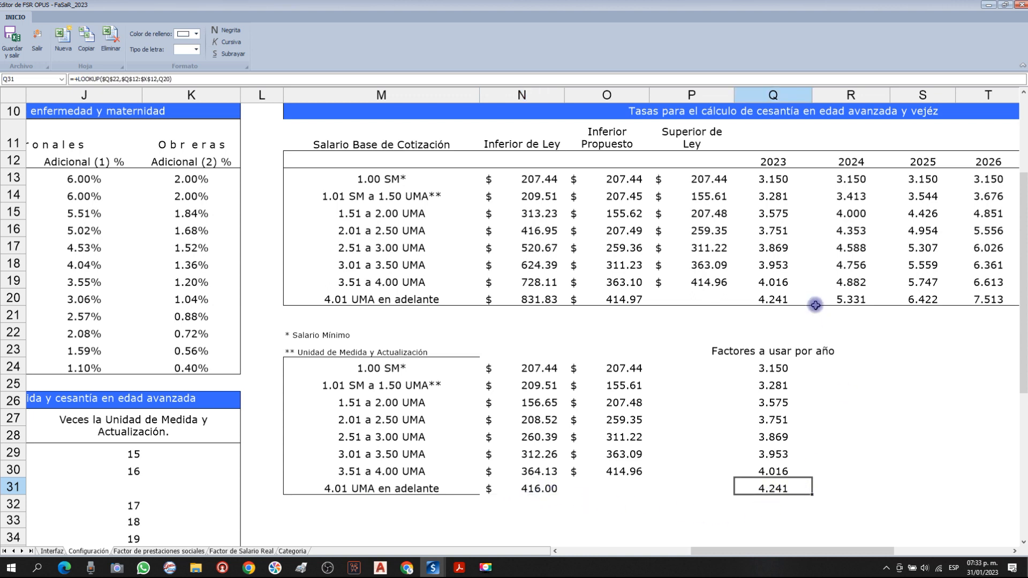
left_click(779, 300)
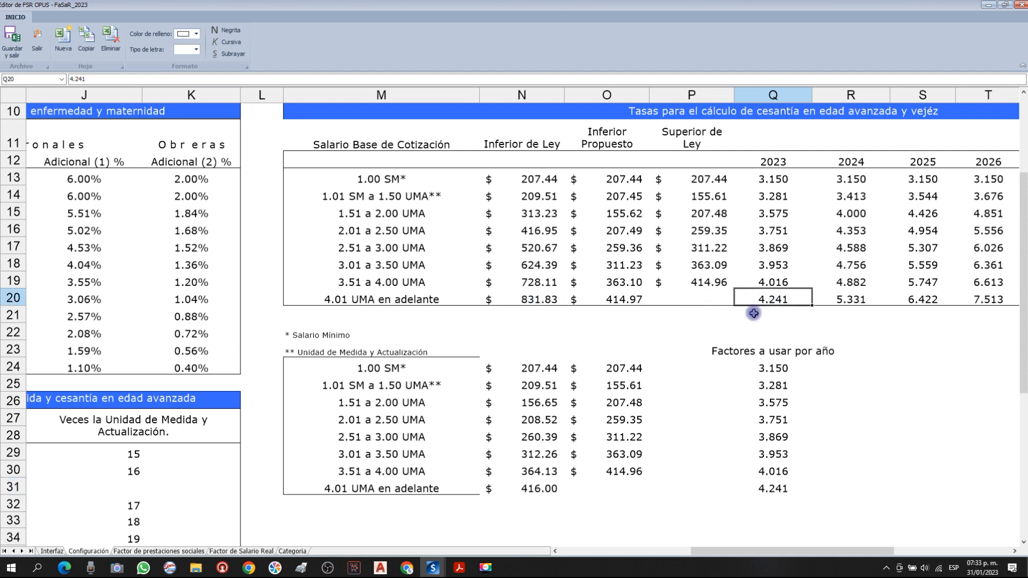
left_click(779, 488)
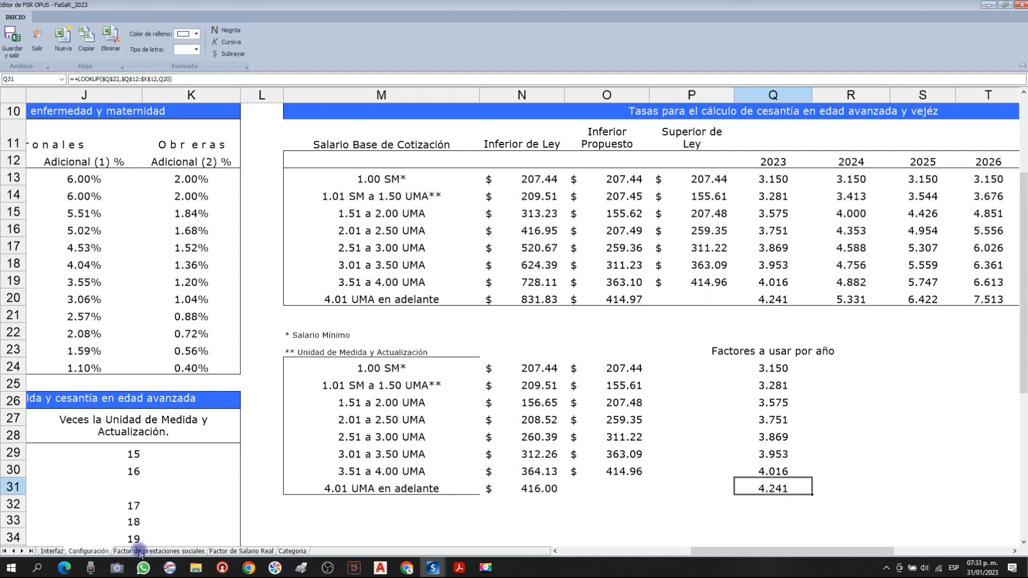
left_click(156, 551)
left_click(797, 343)
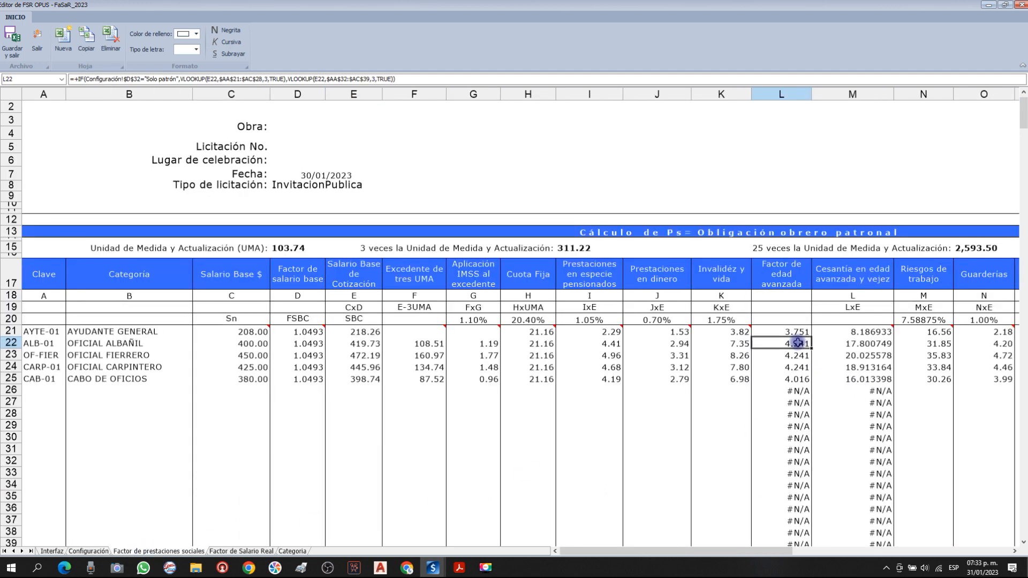
Examine the Salario Base $ and Salario Base de Cotización cells in the CABO DE OFICIOS row.
left_click(114, 379)
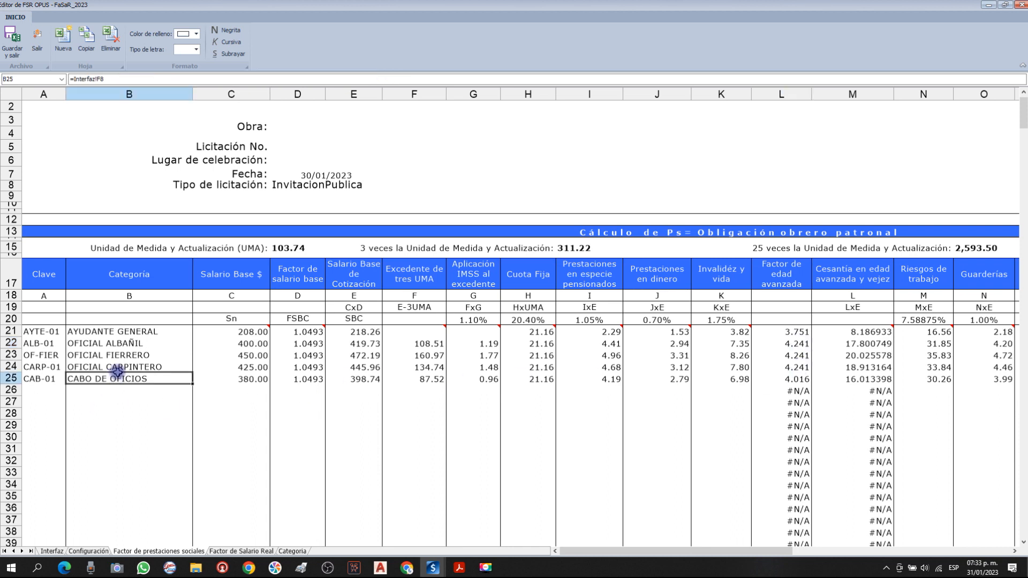
left_click(243, 381)
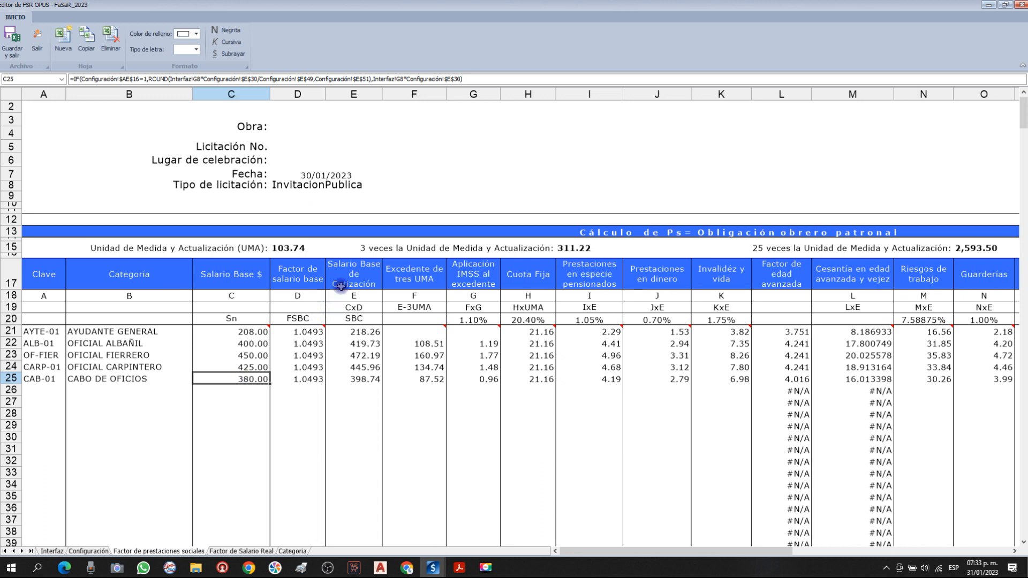
left_click(366, 380)
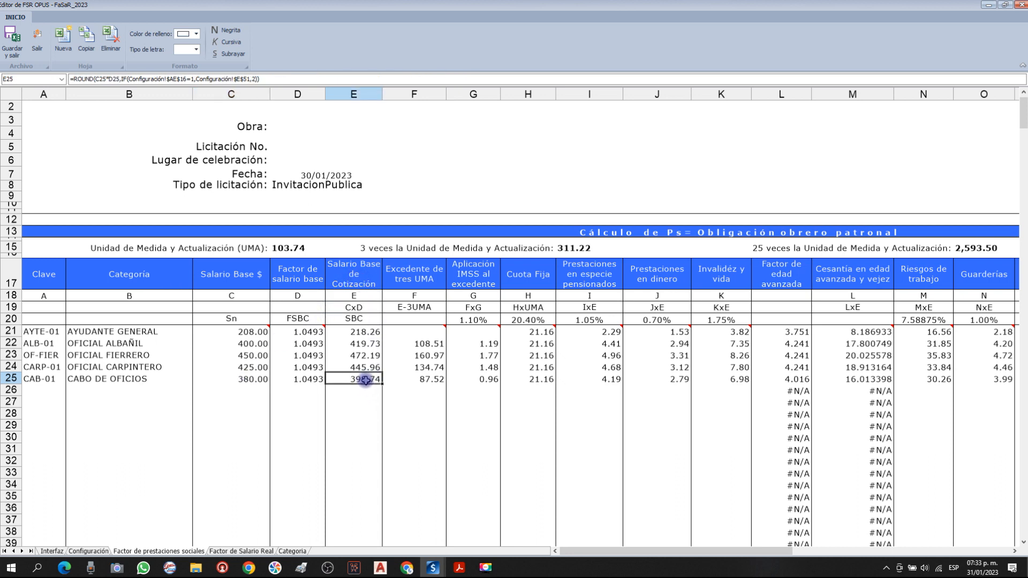
left_click(240, 383)
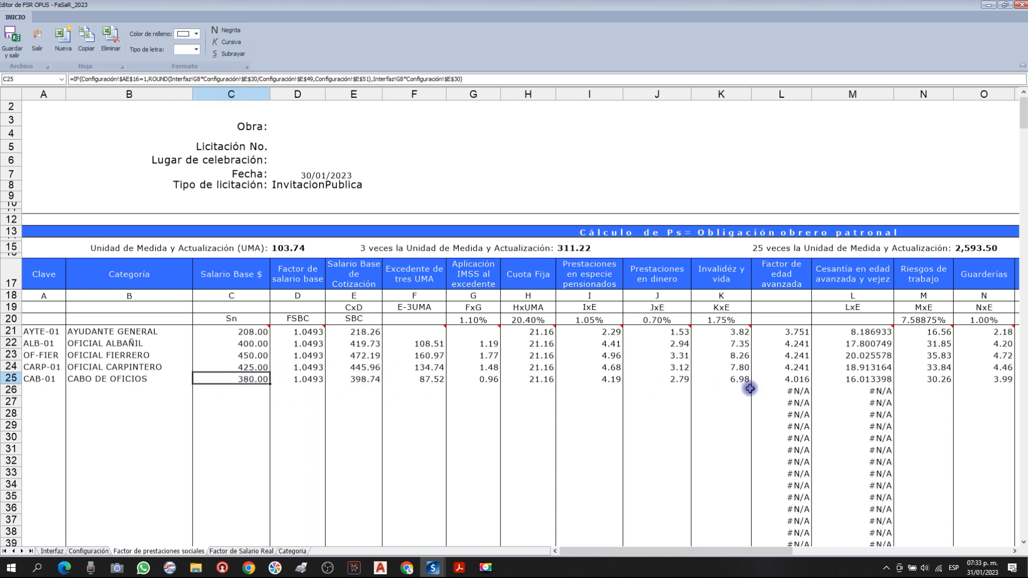
left_click(372, 380)
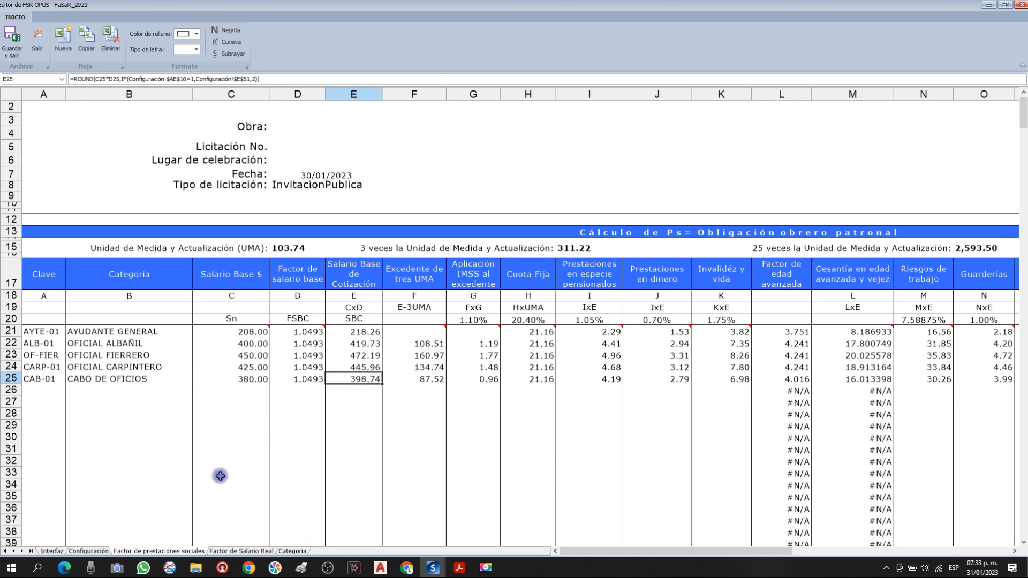
Match the 3.51 a 4.00 UMA limits and yearly factor in Configuración to CABO DE OFICIOS's Factor de edad avanzada in Factor de prestaciones sociales.
left_click(89, 551)
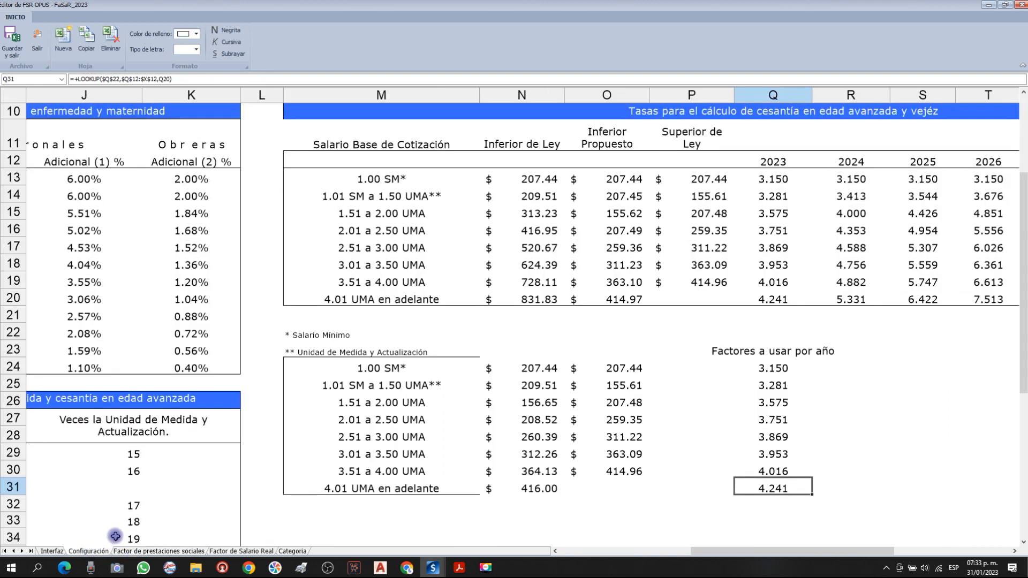
left_click(519, 473)
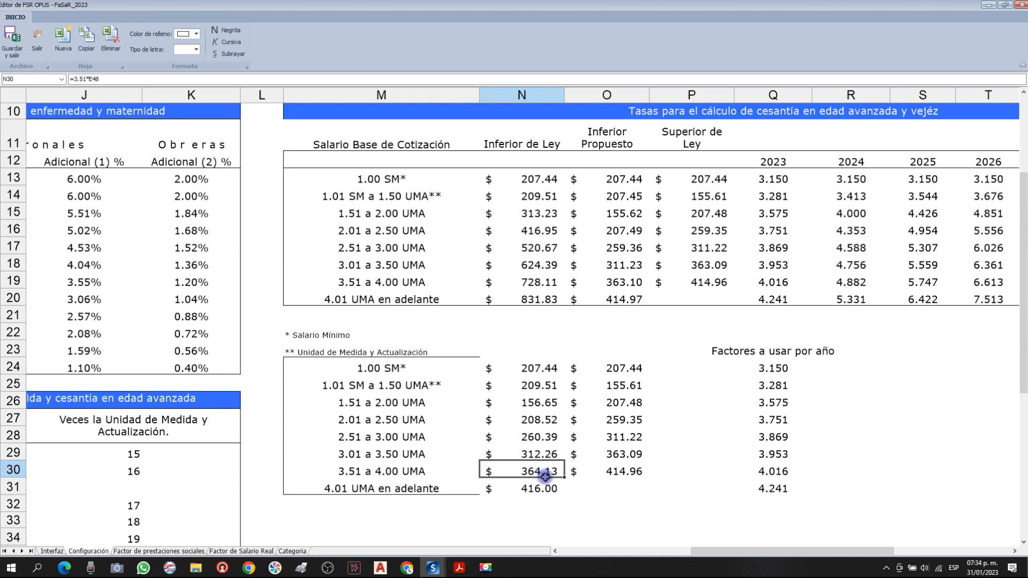
left_click(620, 472)
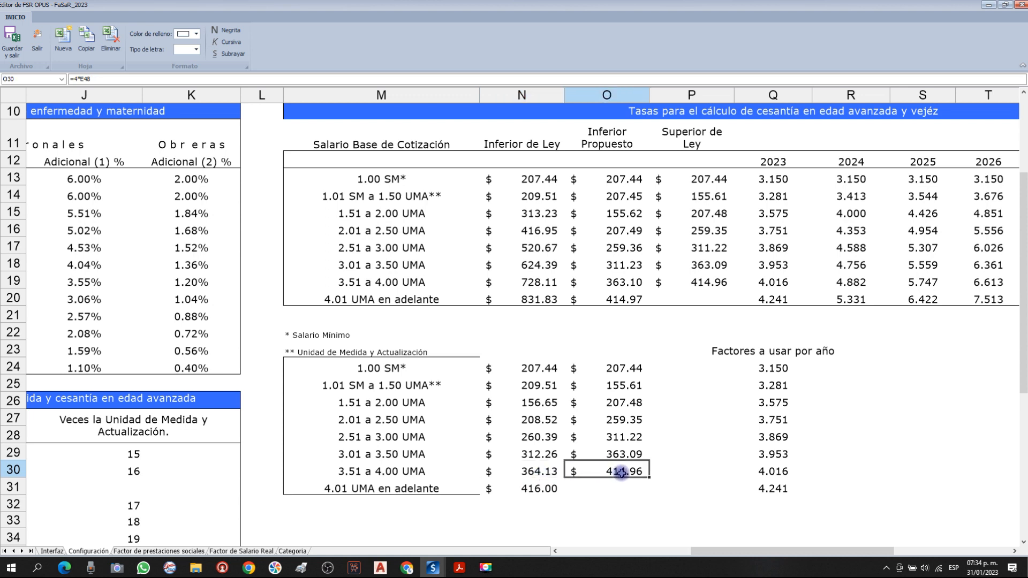
left_click(774, 473)
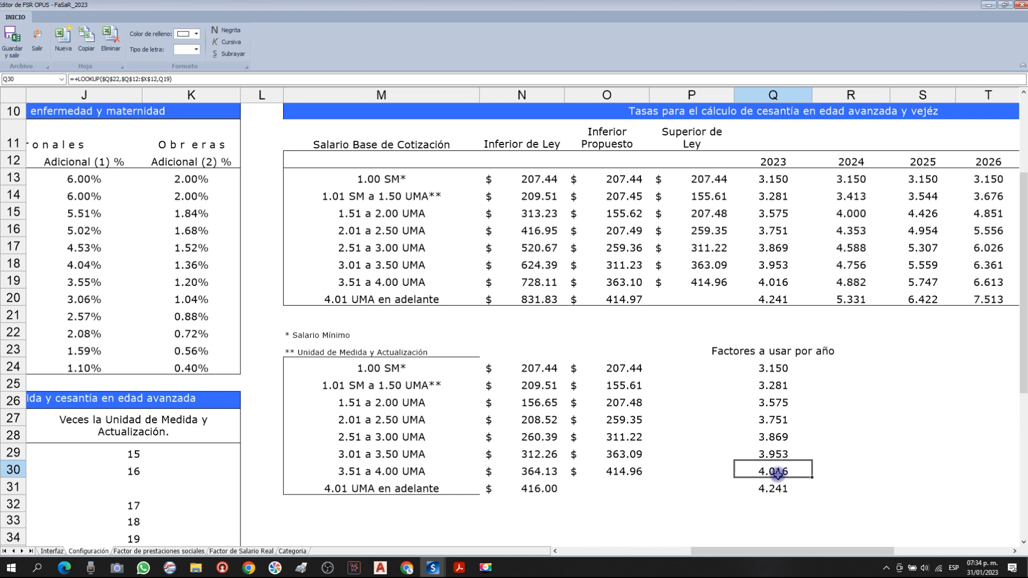
left_click(159, 551)
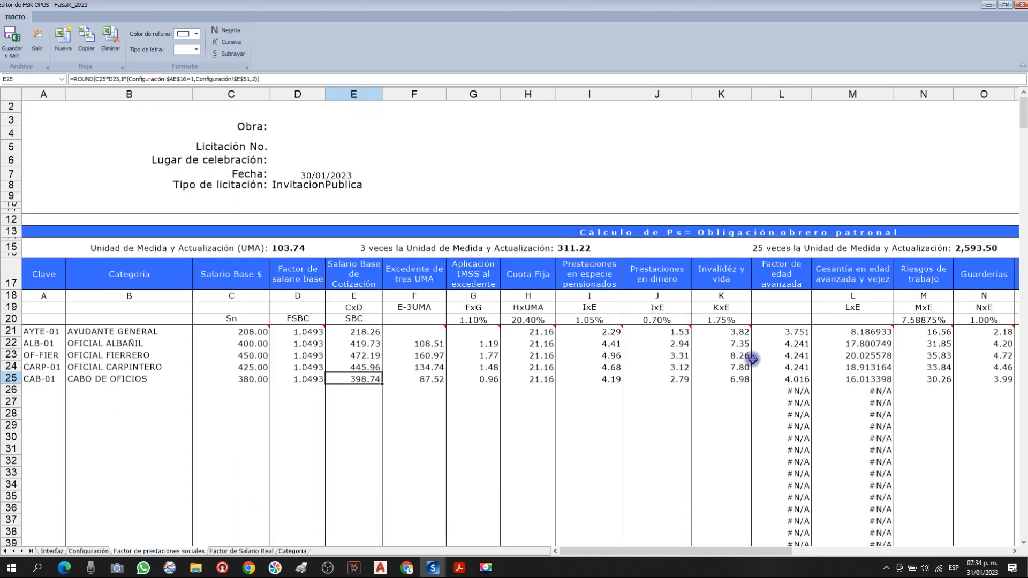
left_click(779, 383)
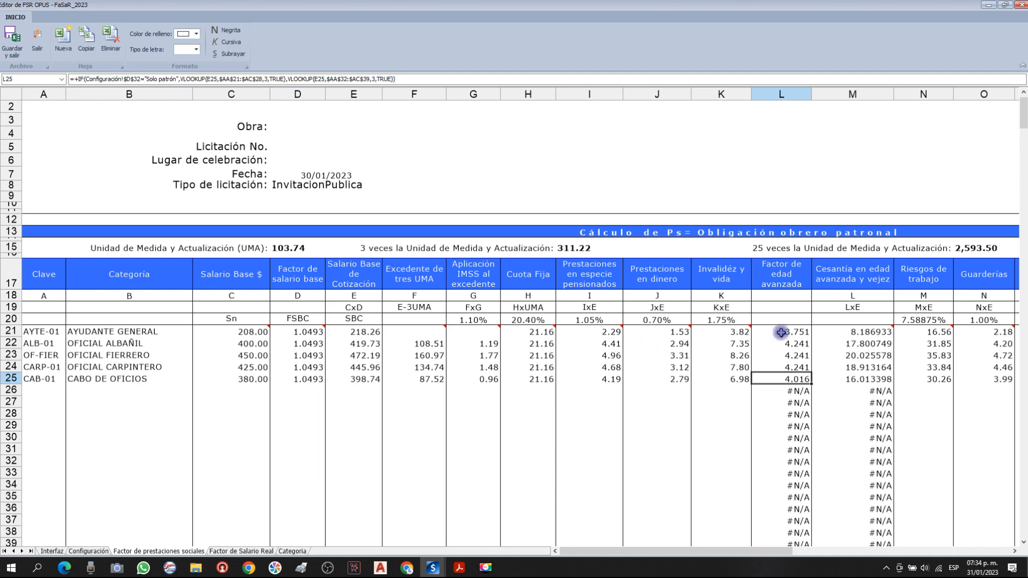
Recheck AYUDANTE GENERAL's Factor de edad avanzada formula, and return to the 1.51 a 2.00 UMA range in the lower Configuración table.
left_click(799, 328)
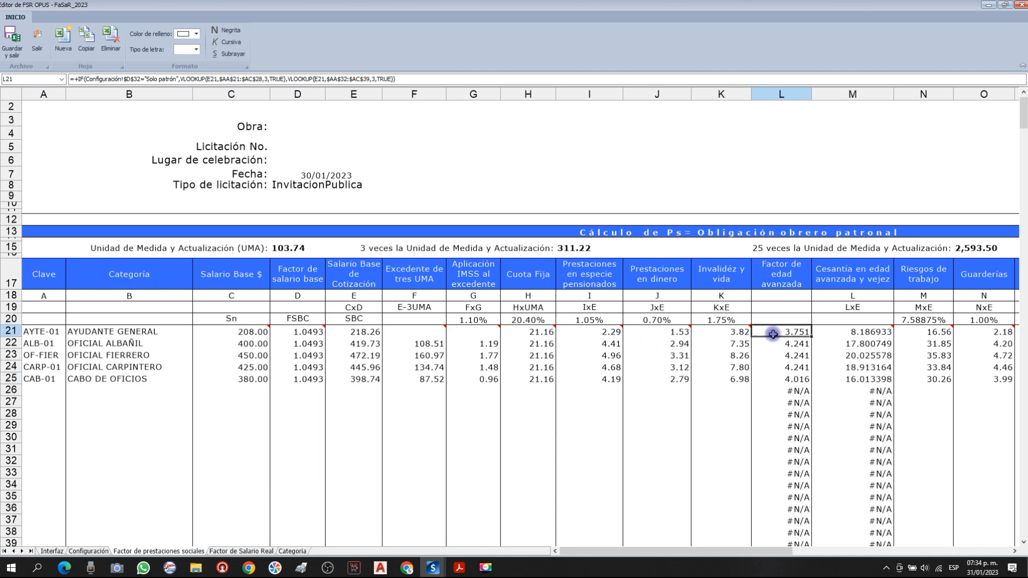
left_click(86, 553)
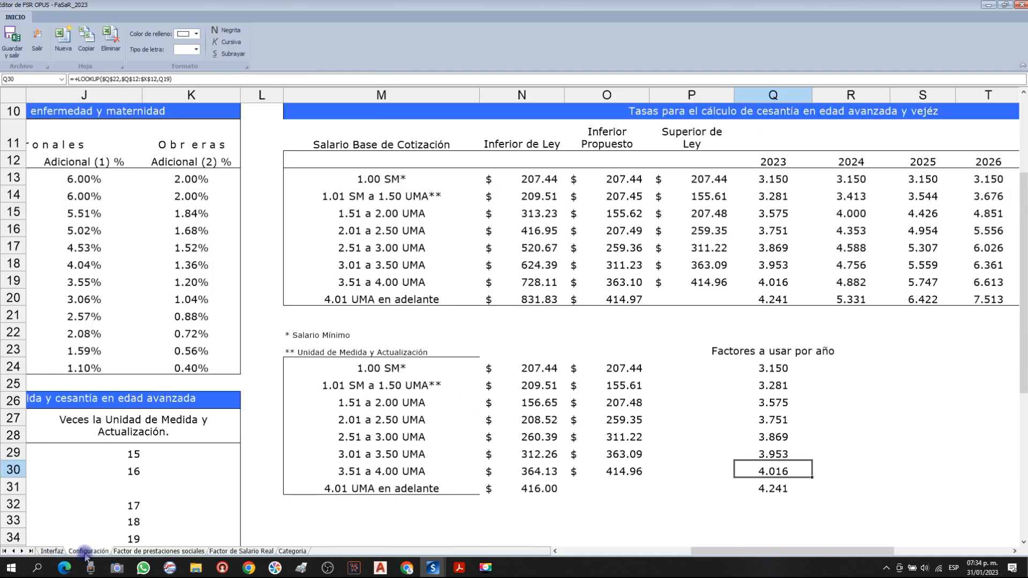
left_click(329, 407)
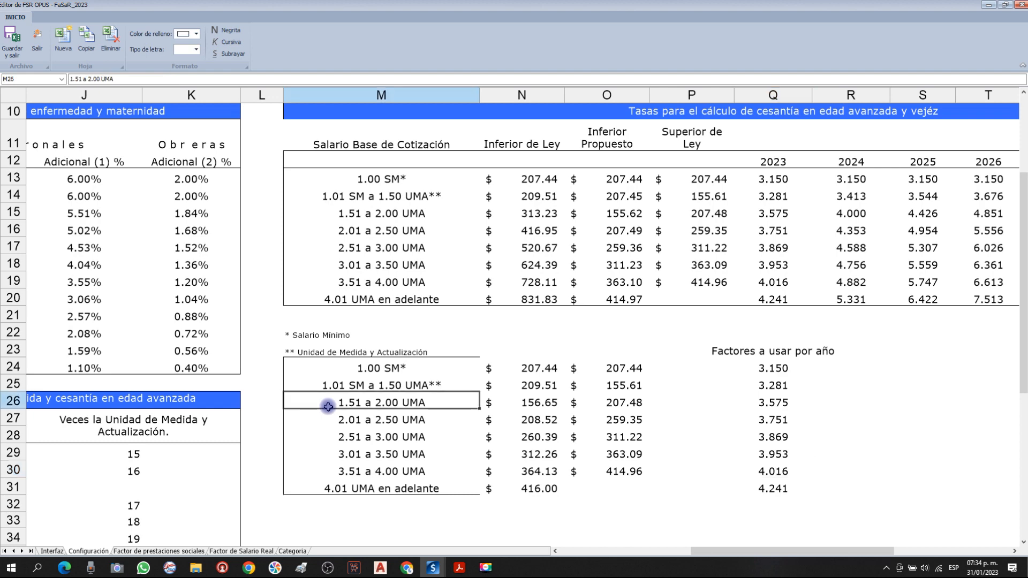
Set Cuotas y aportaciones in the Prestaciones section of Configuración to Obrero y patrón.
key("Home")
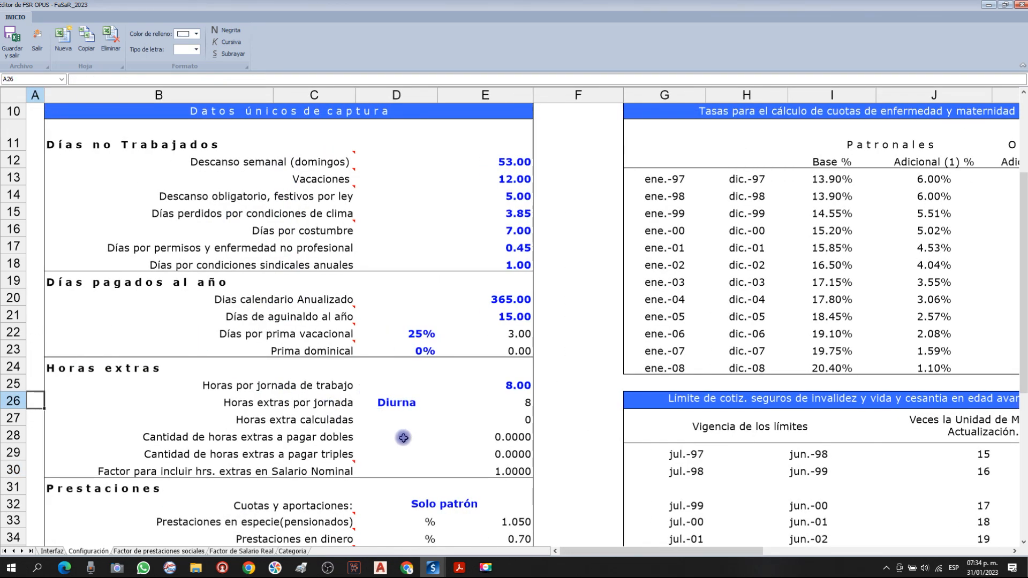
scroll(403, 437, "down", 2)
left_click(446, 387)
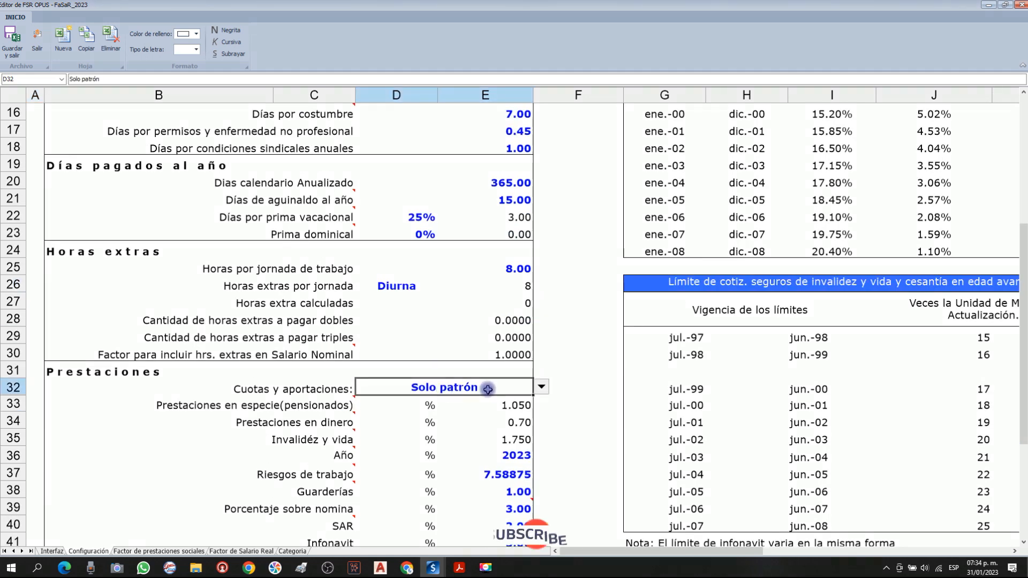
left_click(541, 388)
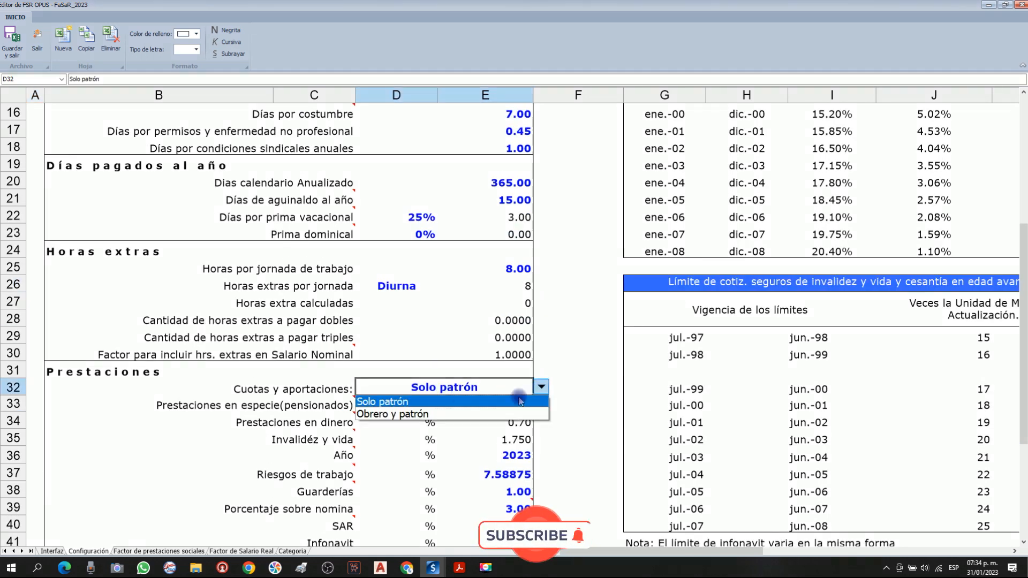
left_click(418, 416)
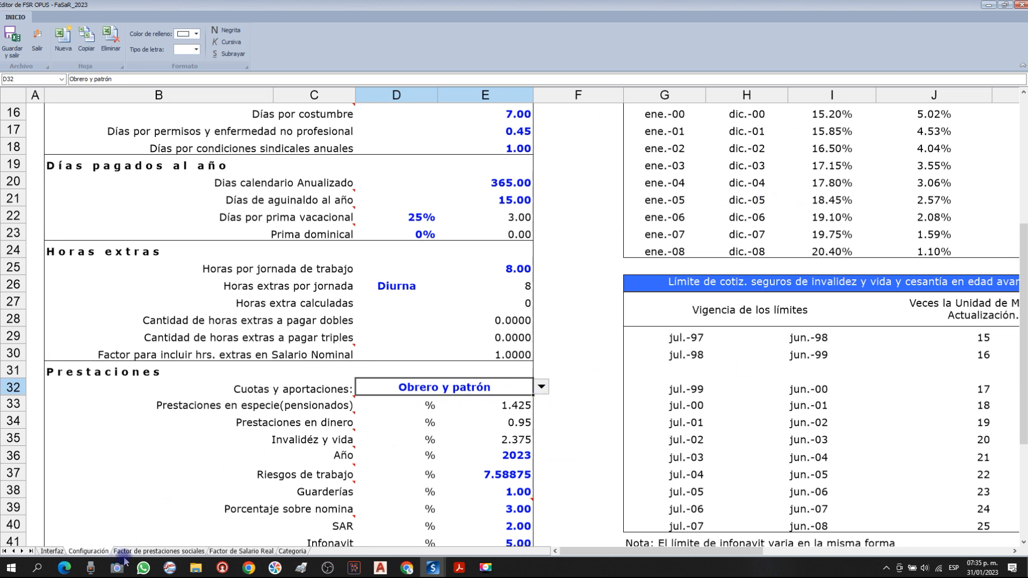
Switch to LSS.pdf in Acrobat Reader and go to page 50, where Artículo 168 sets the contribution rates.
left_click(462, 569)
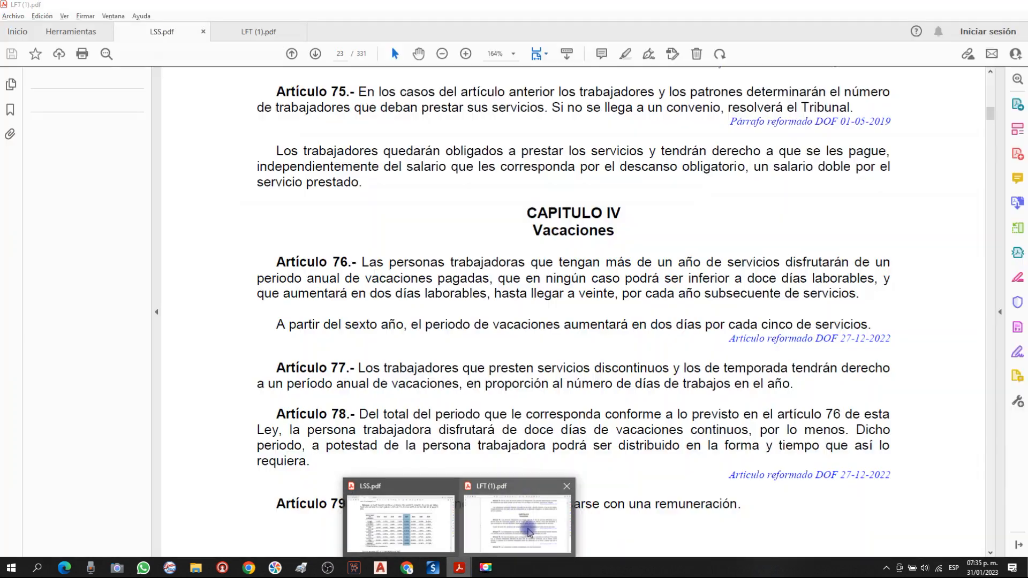
left_click(402, 527)
scroll(383, 407, "down", 1)
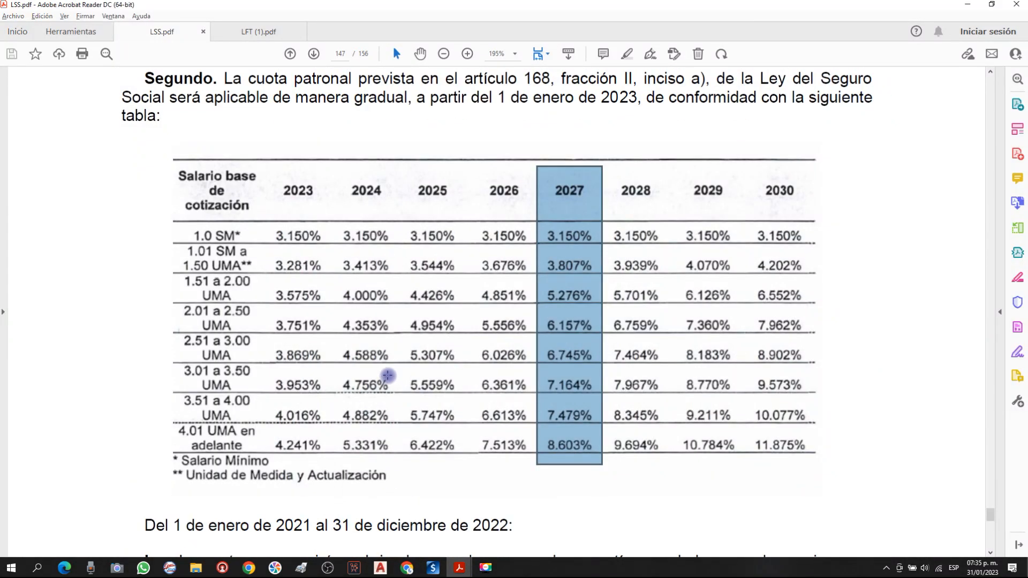
left_click(349, 54)
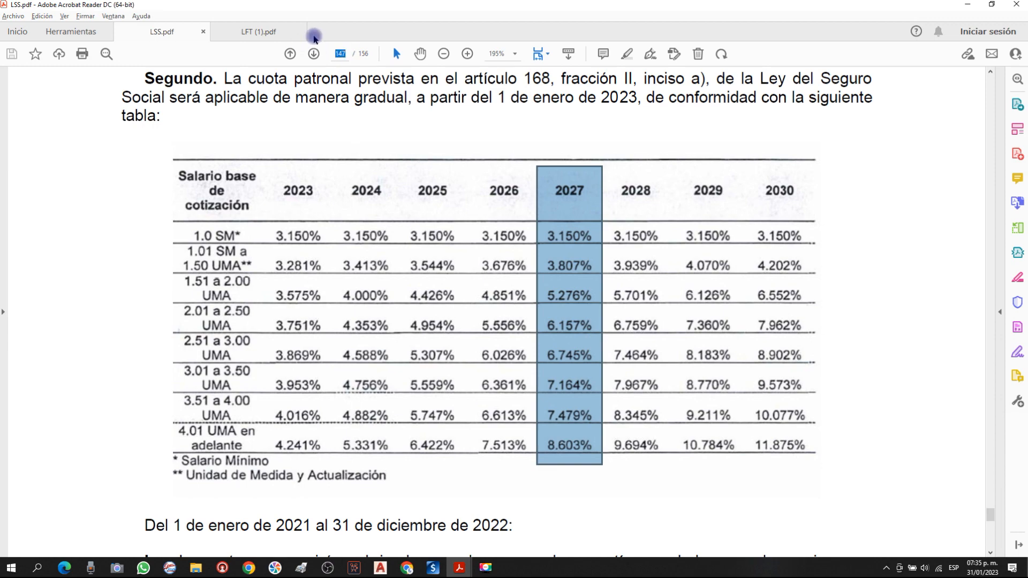
type("50")
key("Return")
scroll(434, 307, "down", 5)
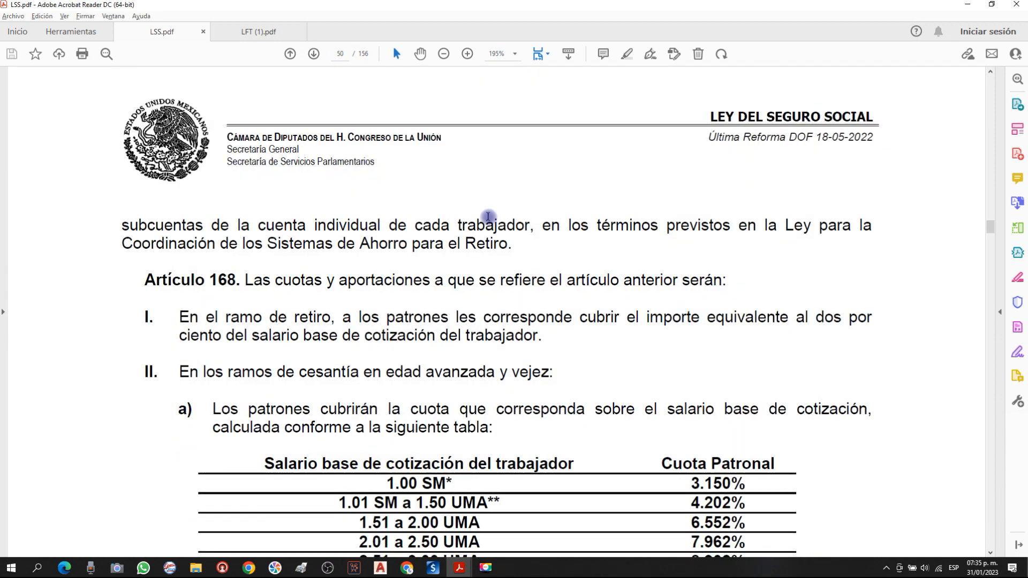
Read Artículo 168's Cuota Patronal table and inciso b), highlighting the workers' rate "uno punto ciento veinticinco".
scroll(435, 307, "down", 4)
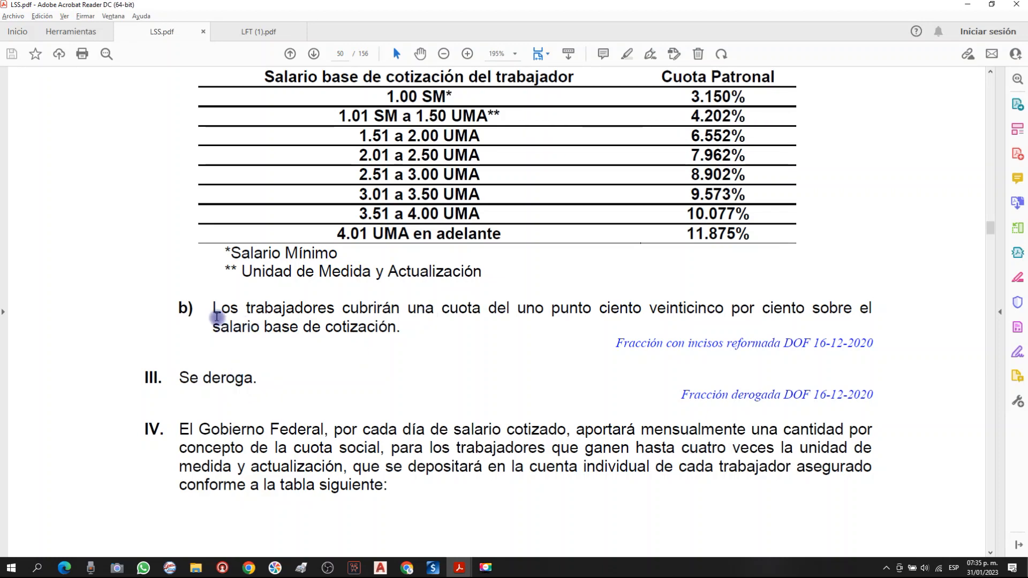
left_click_drag(213, 309, 256, 319)
left_click(318, 310)
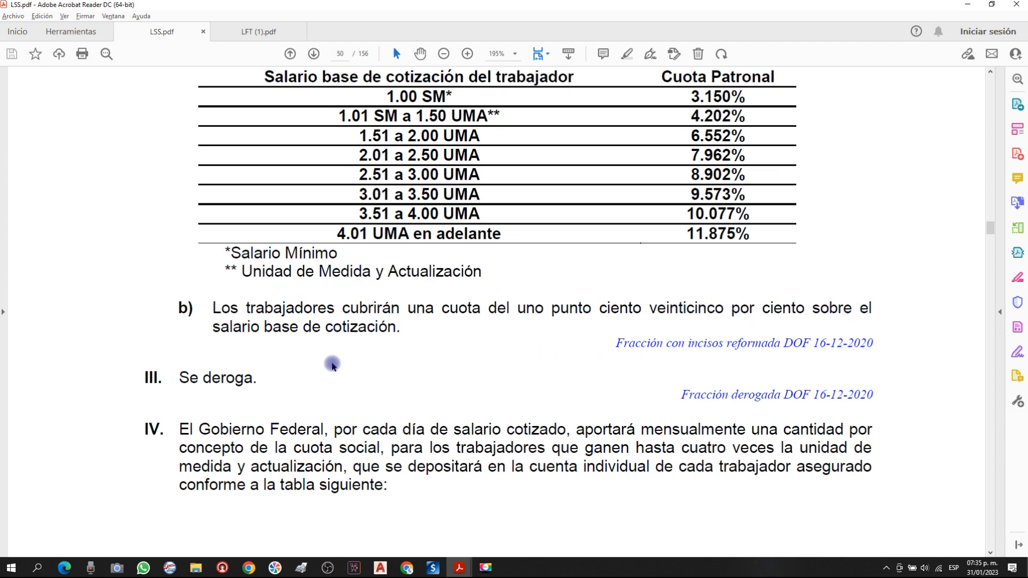
left_click_drag(346, 328, 358, 328)
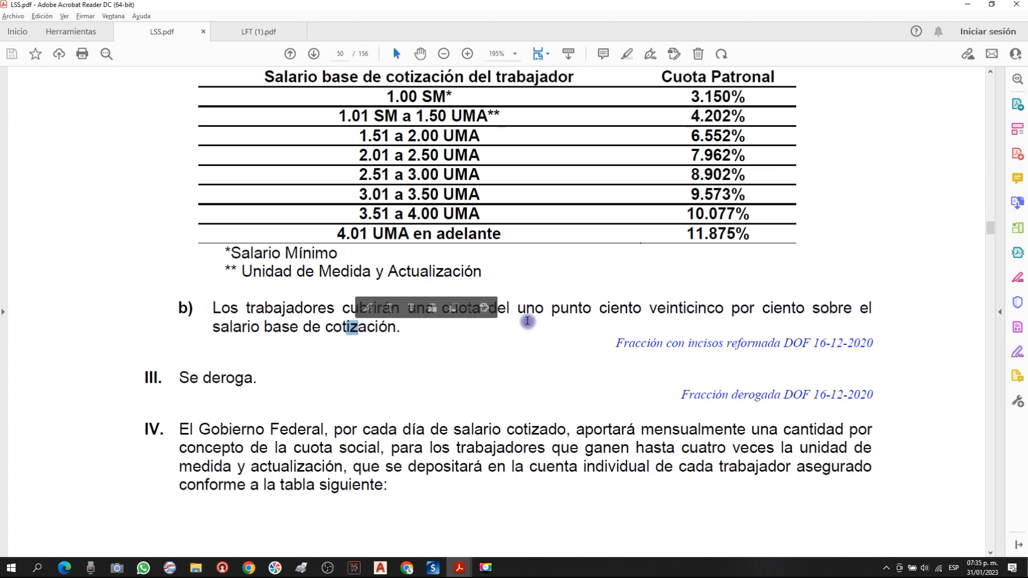
scroll(616, 279, "up", 1)
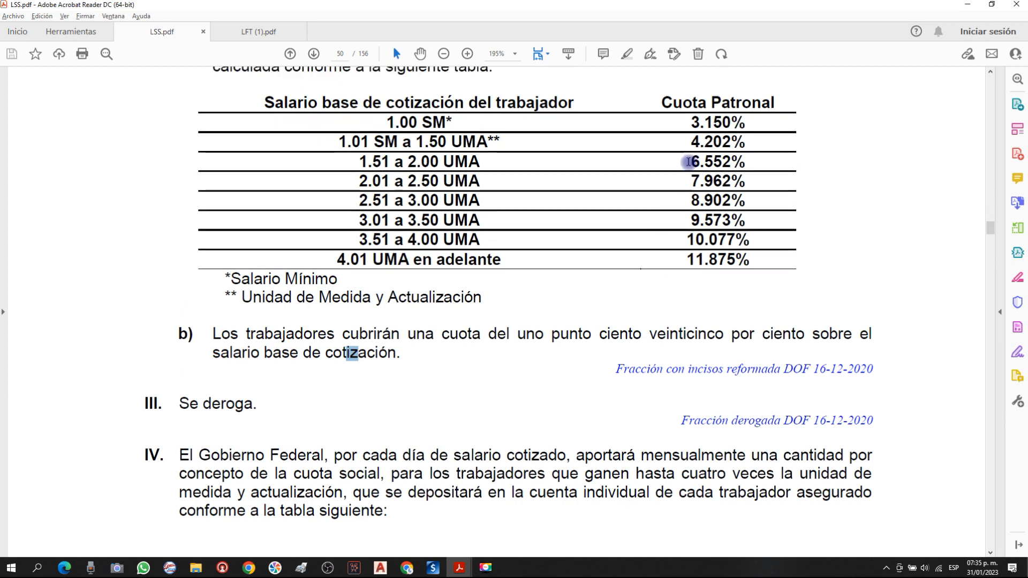
left_click_drag(691, 123, 755, 289)
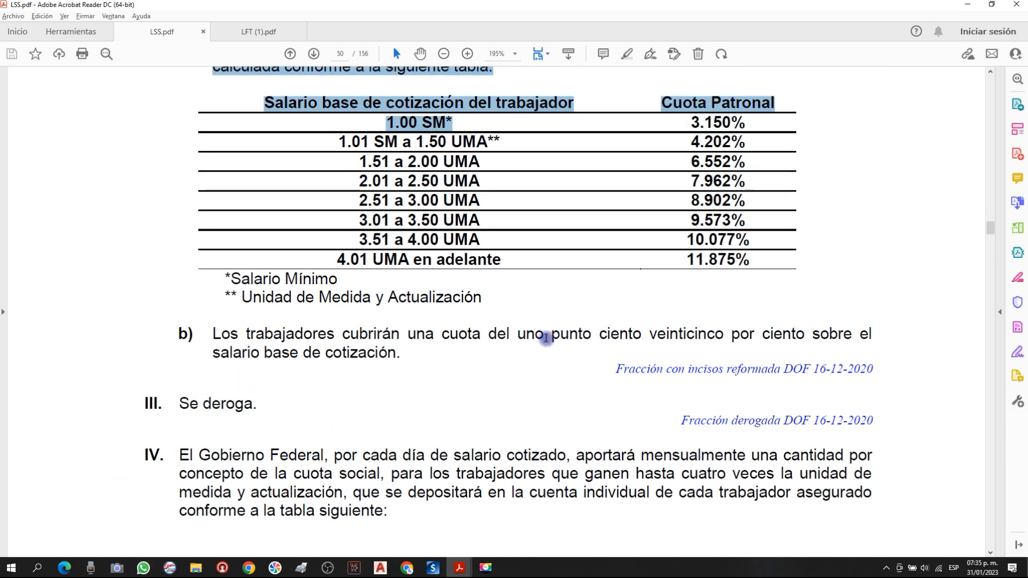
left_click_drag(518, 333, 710, 341)
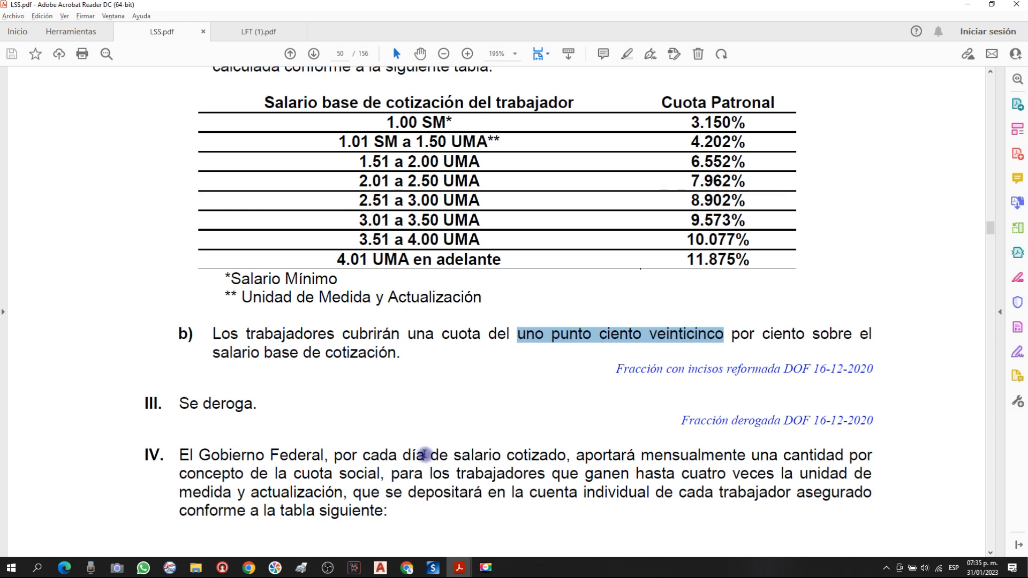
Return to the OPUS FSR editor and examine AYUDANTE GENERAL's Factor de edad avanzada formula in Factor de prestaciones sociales.
key("alt+Tab")
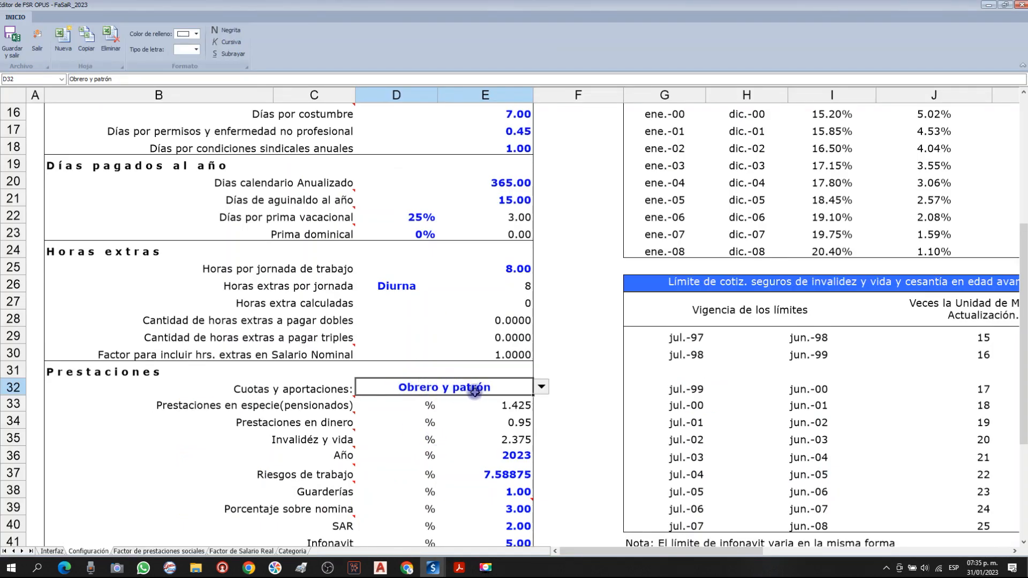
left_click(541, 386)
left_click(541, 386)
left_click(158, 551)
mouse_move(654, 331)
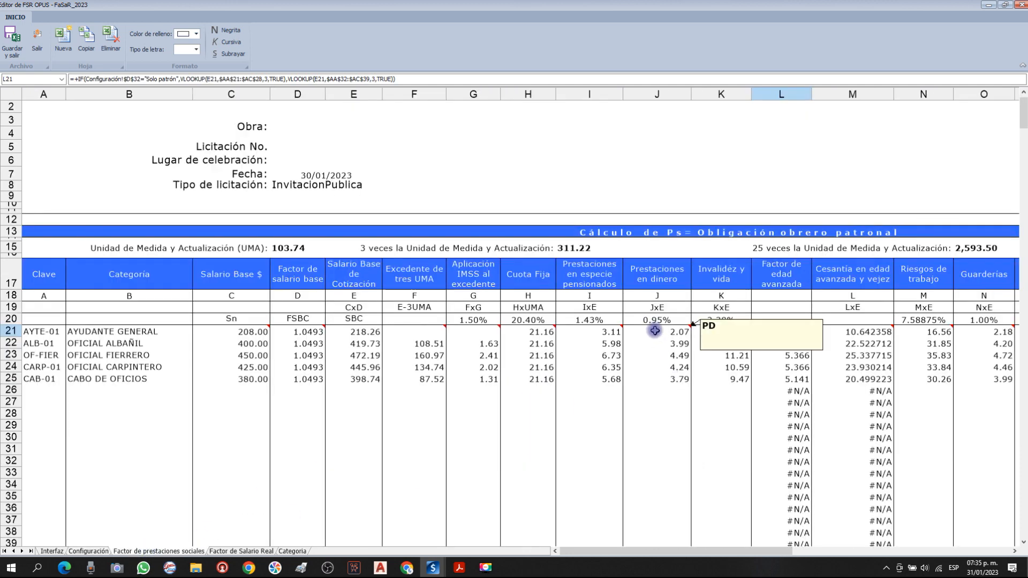
left_click(734, 417)
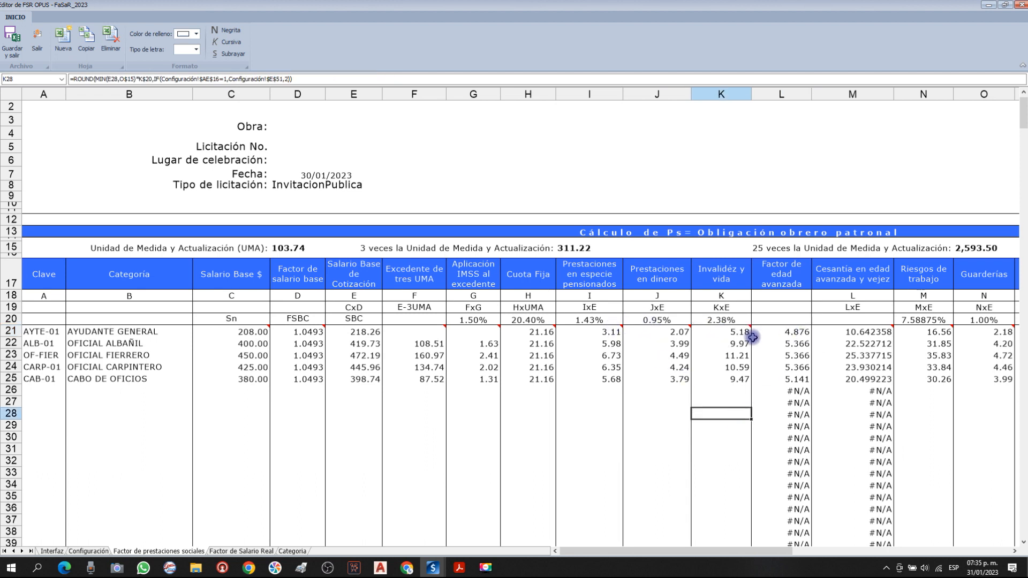
left_click(786, 332)
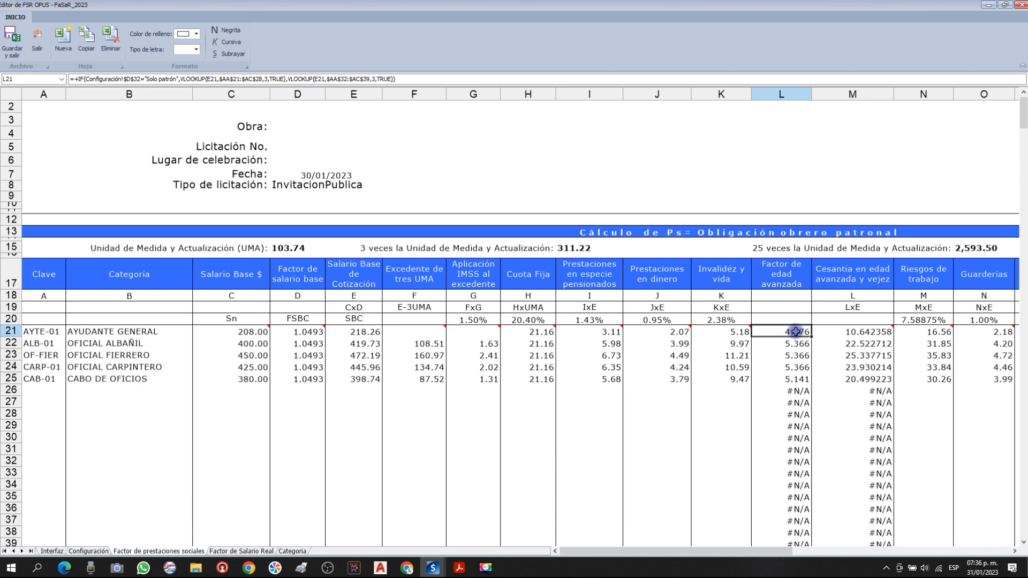
Set Cuotas y aportaciones to Solo patrón in Configuración, and check the age factors in Factor de prestaciones sociales.
left_click(71, 551)
left_click(541, 389)
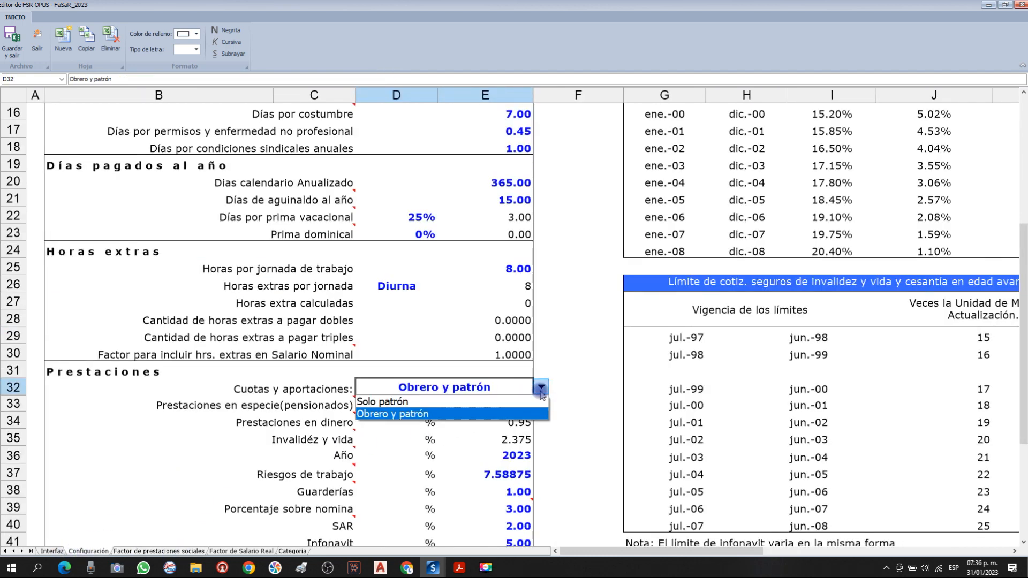
left_click(414, 402)
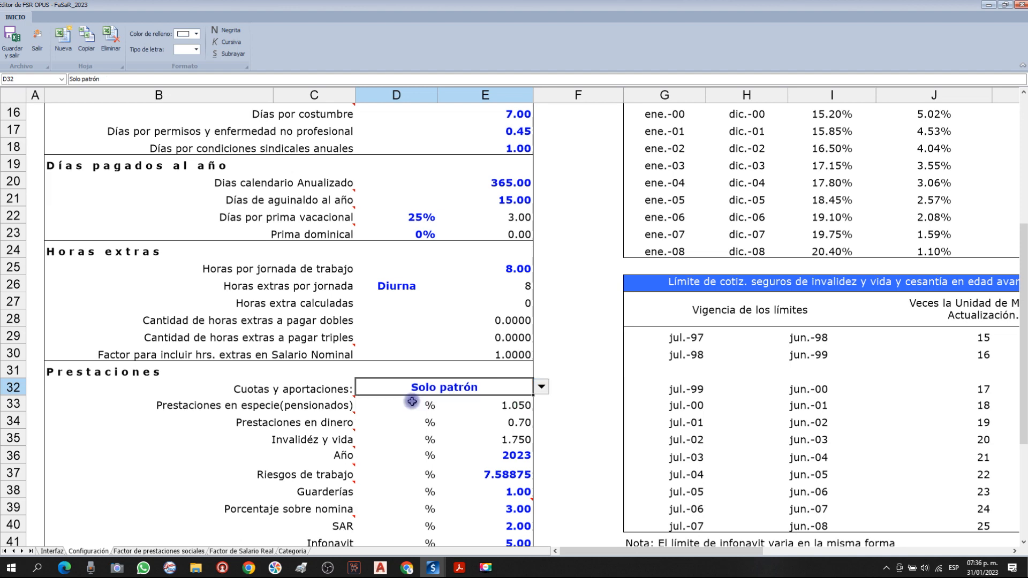
left_click(154, 551)
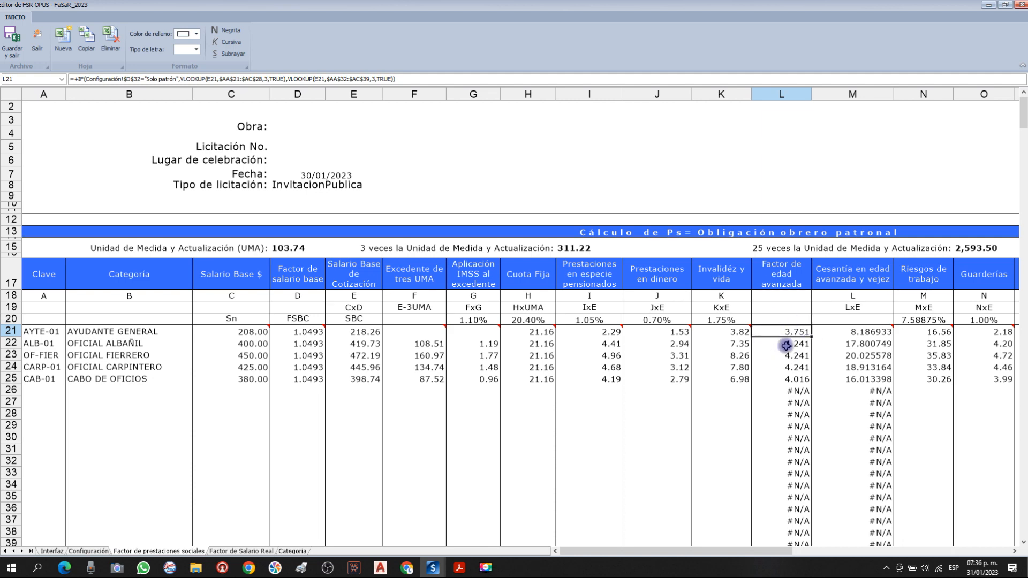
Switch Cuotas y aportaciones back to Obrero y patrón and compare the categories' age factors in Factor de prestaciones sociales.
left_click(89, 551)
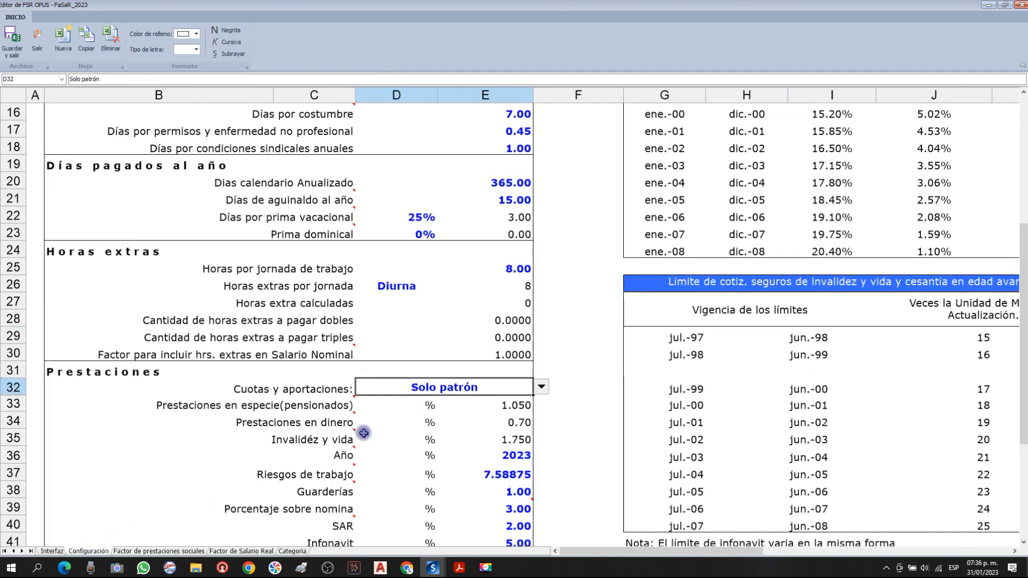
left_click(541, 388)
left_click(437, 414)
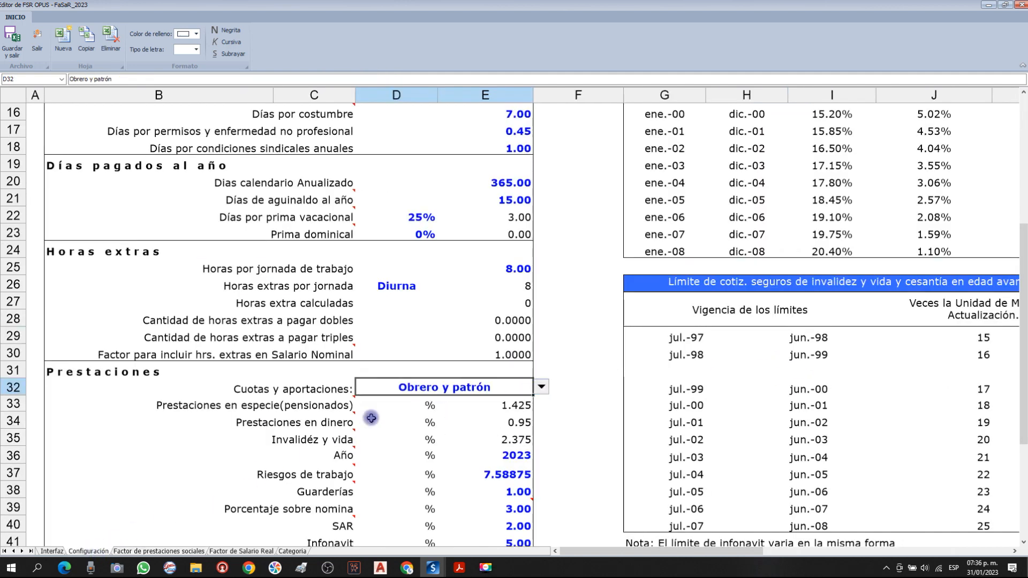
left_click(125, 552)
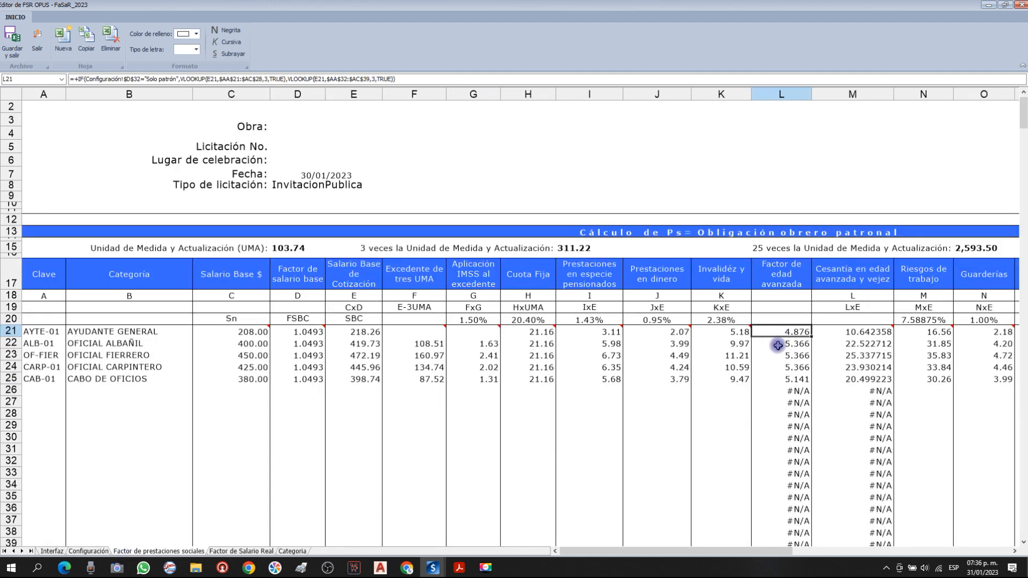
Return Cuotas y aportaciones to Solo patrón in Configuración and reopen the Factor de prestaciones sociales sheet.
left_click(85, 551)
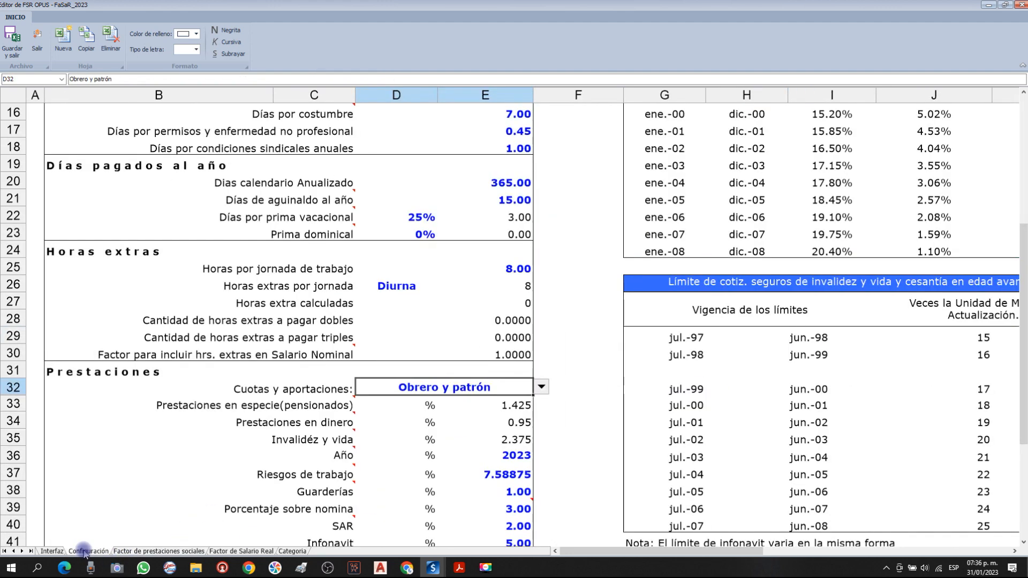
left_click(849, 264)
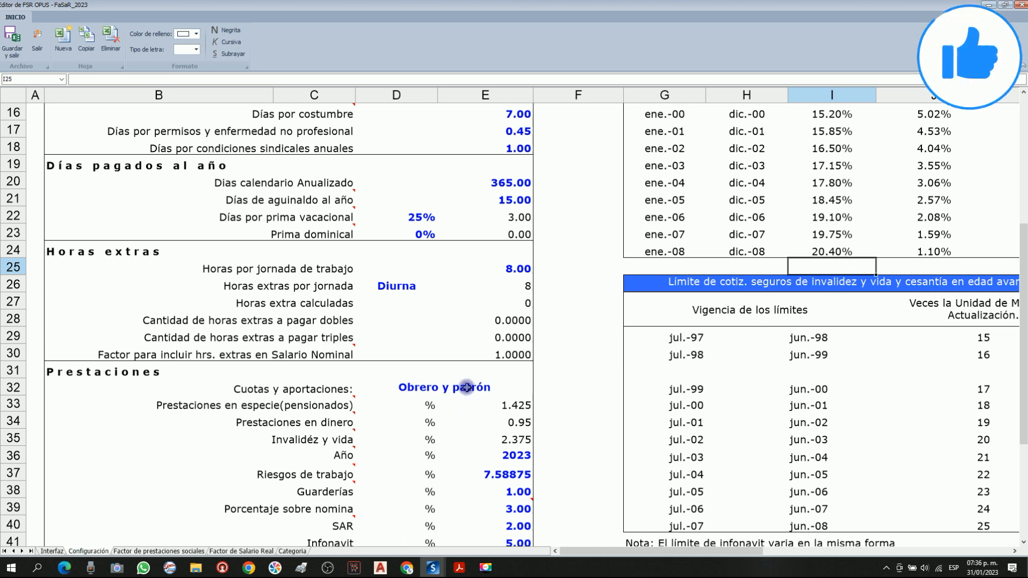
left_click(463, 387)
left_click(541, 388)
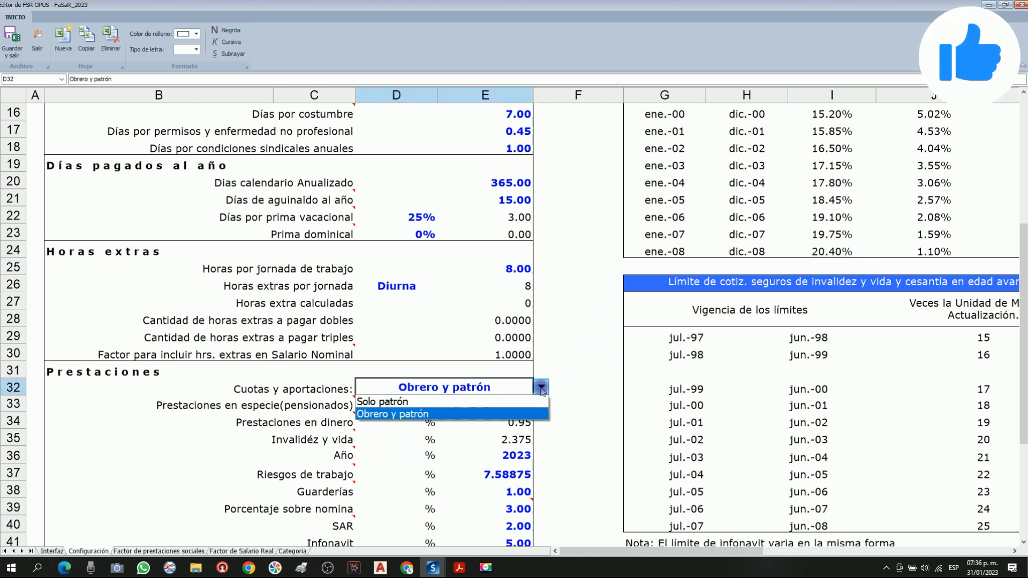
left_click(464, 401)
left_click(139, 551)
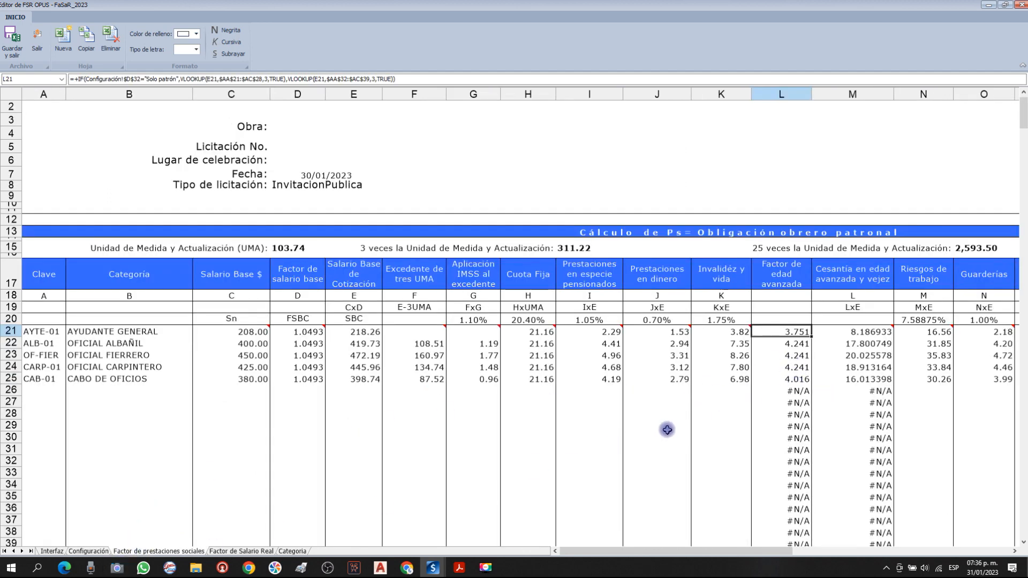
Enter the check formula +L21+1.125 in cell K31 to add the worker's rate to AYUDANTE GENERAL's age factor.
left_click(721, 446)
type("+")
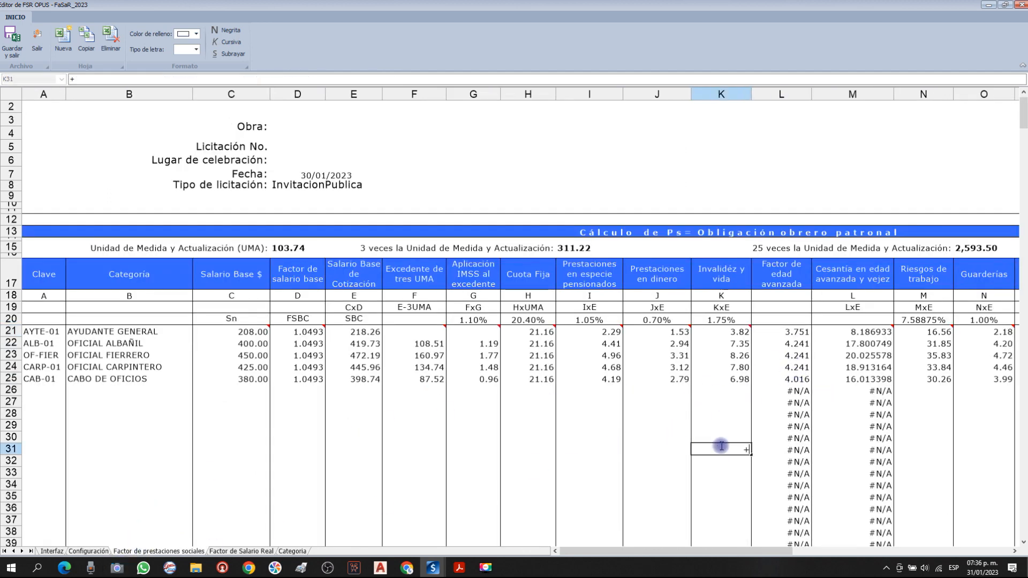
left_click(798, 332)
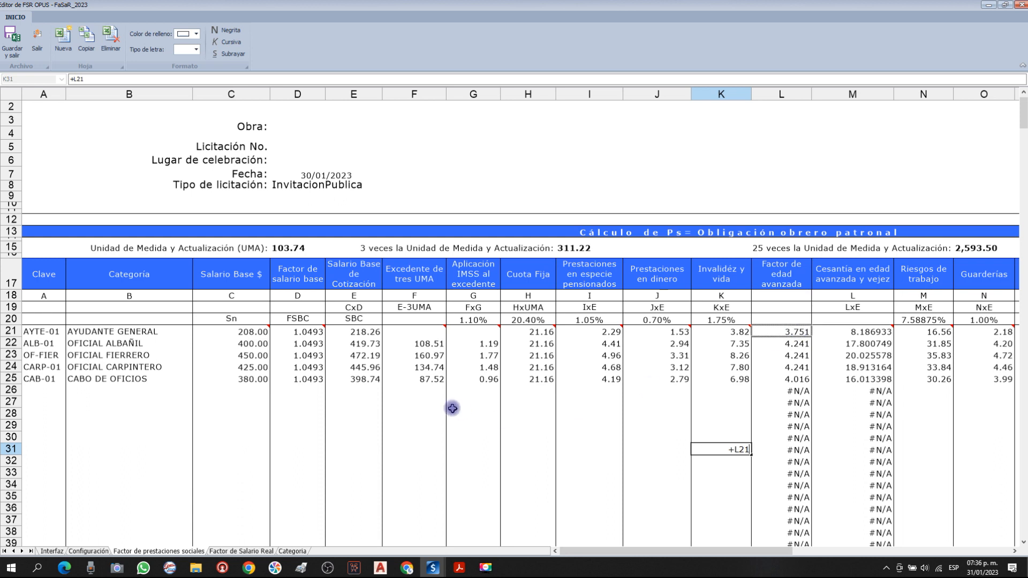
type("+1.125")
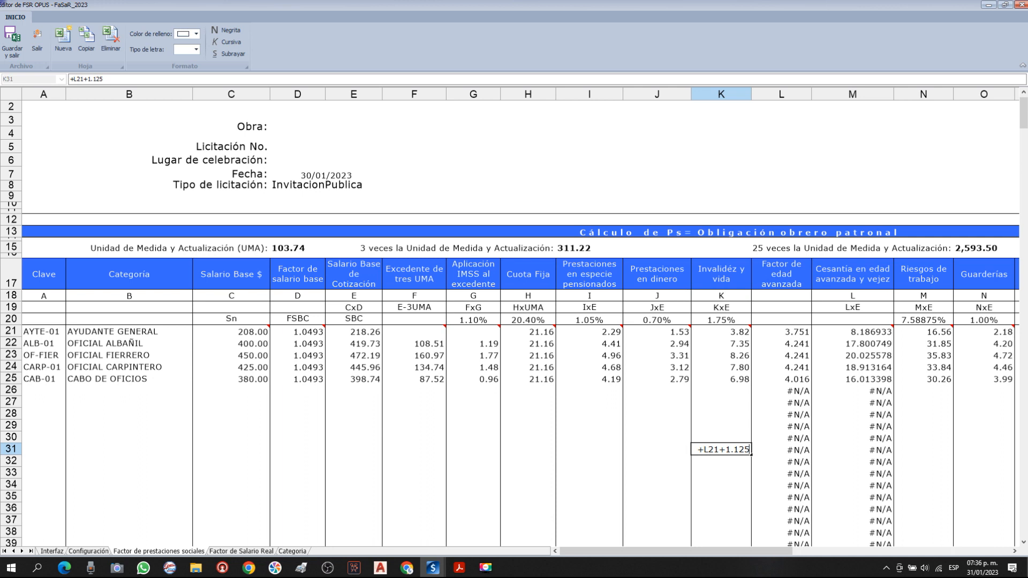
key("Return")
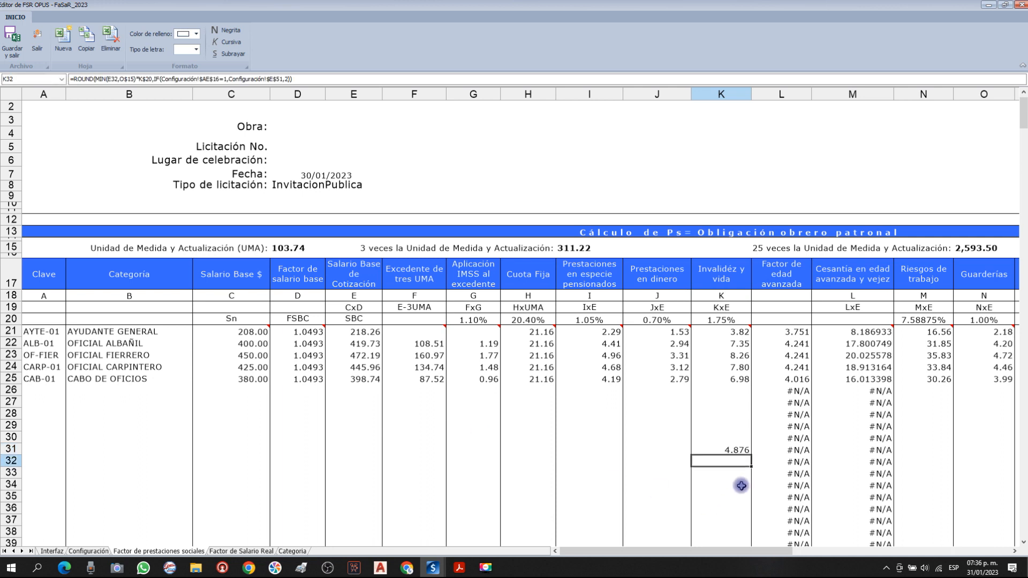
left_click(740, 447)
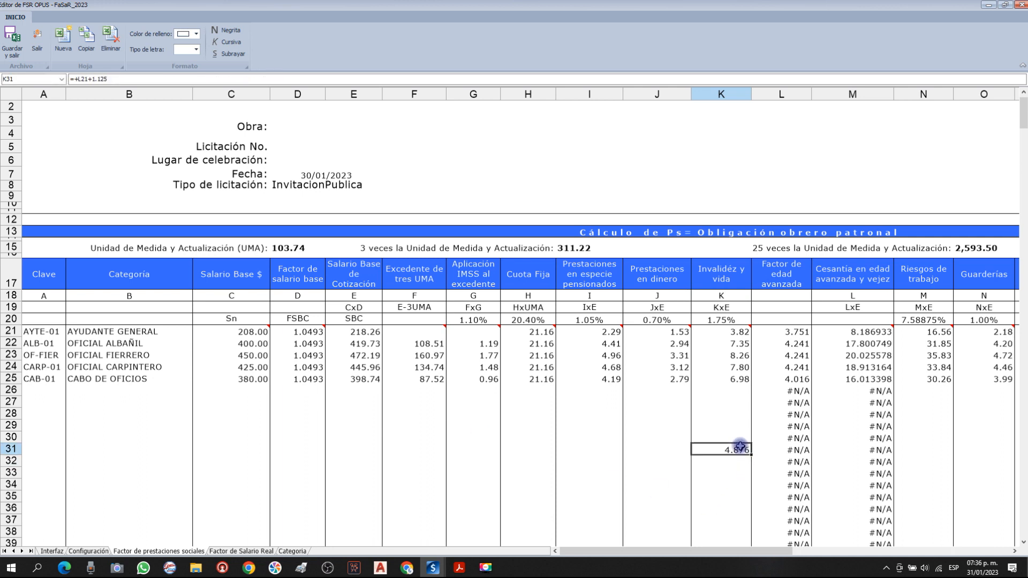
Change Cuotas y aportaciones in Configuración from employer-only to Obrero y patrón.
left_click(87, 551)
left_click(541, 388)
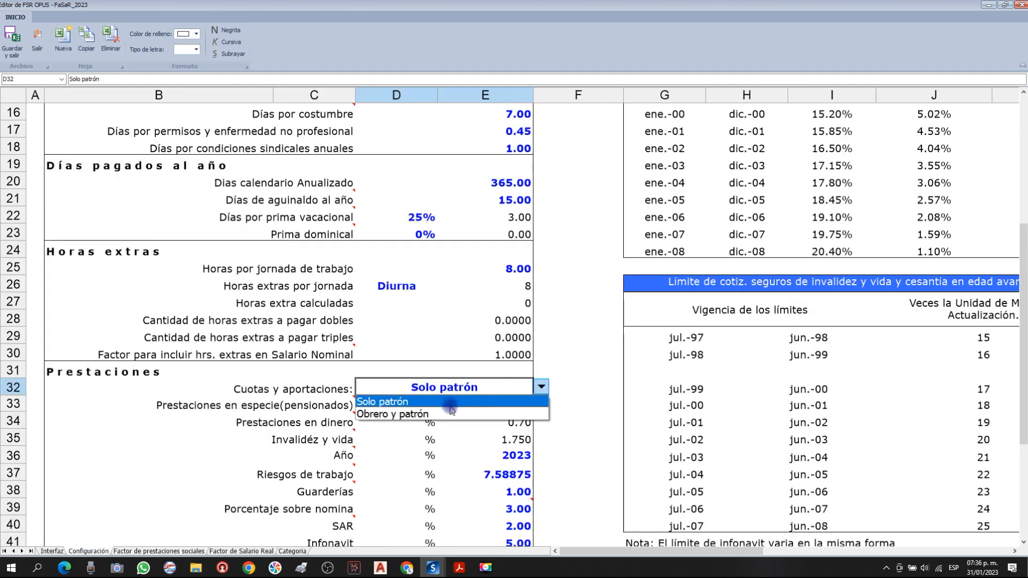
left_click(434, 416)
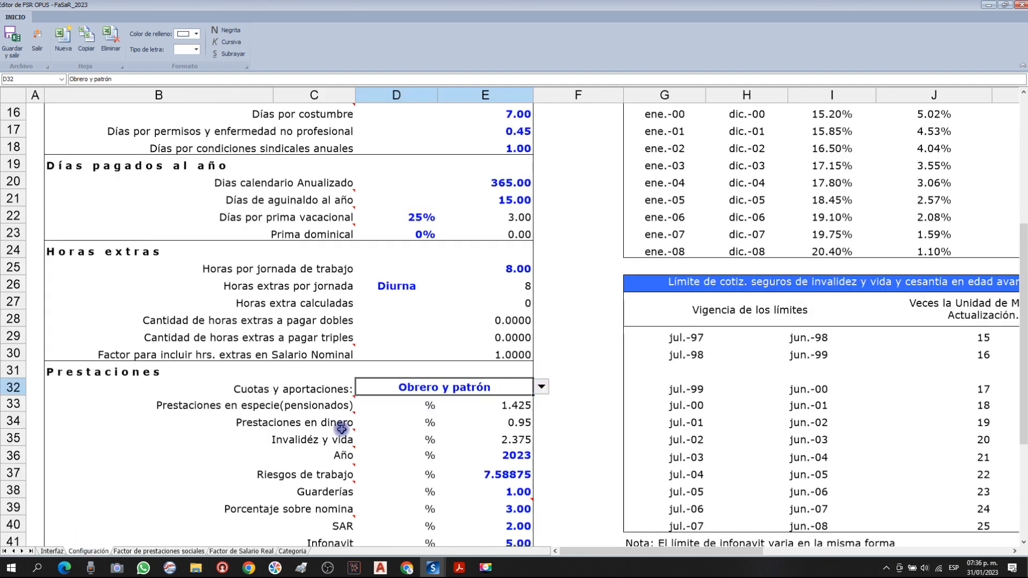
Review AYUDANTE GENERAL's age factor in Factor de prestaciones sociales under Obrero y patrón and clear the check formula from cell K31.
left_click(137, 551)
left_click(792, 331)
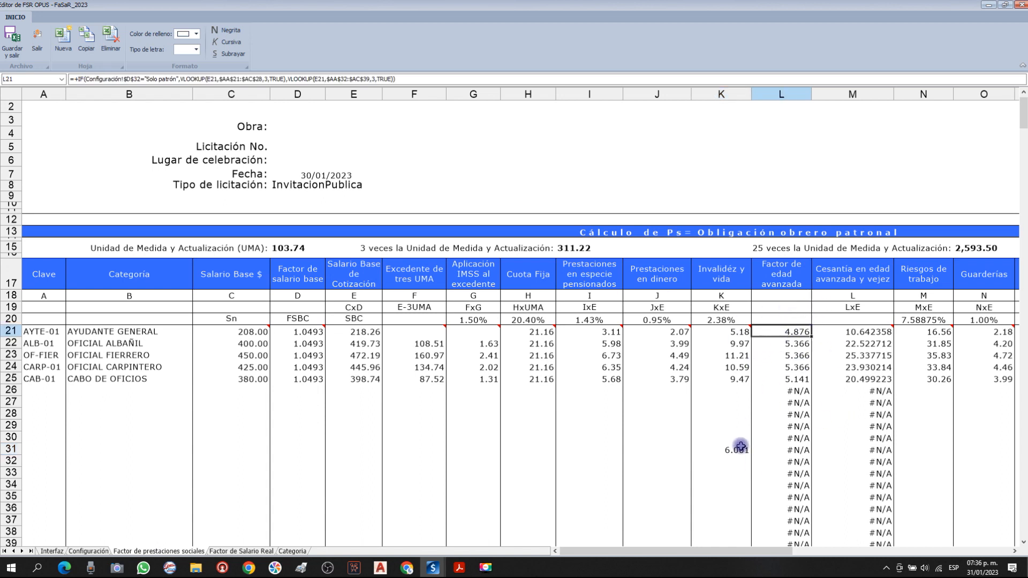
left_click(735, 447)
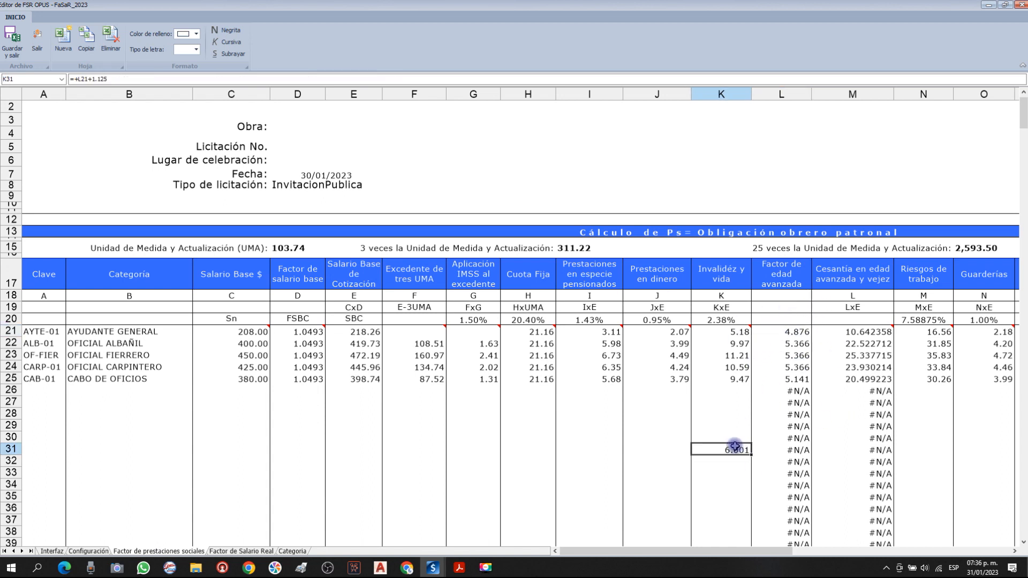
left_click(737, 424)
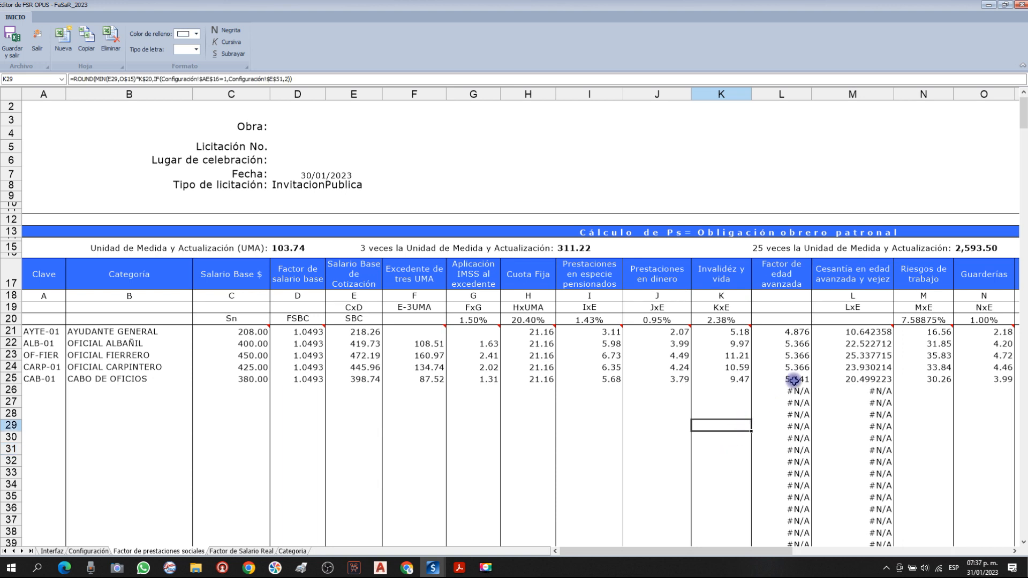
Close the FaSaR_2023 workbook without saving its changes and exit the Categorías de FSR dialog.
left_click(492, 409)
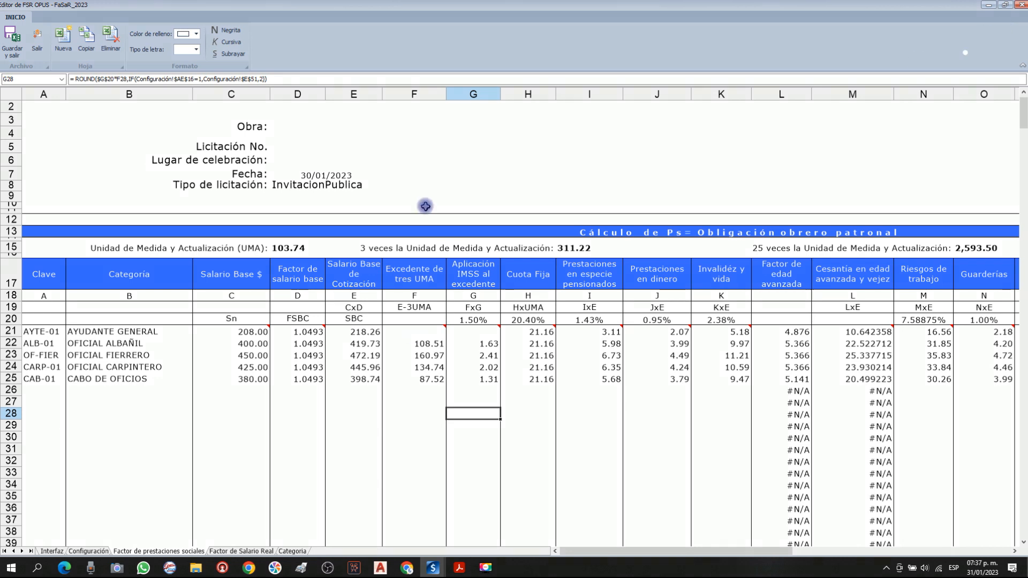
left_click(414, 173)
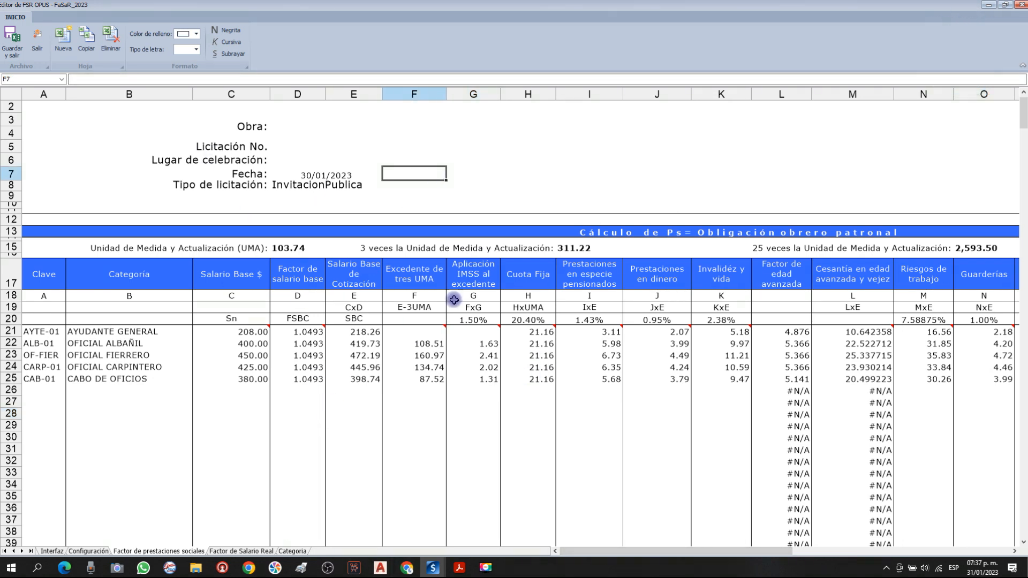
left_click(1020, 6)
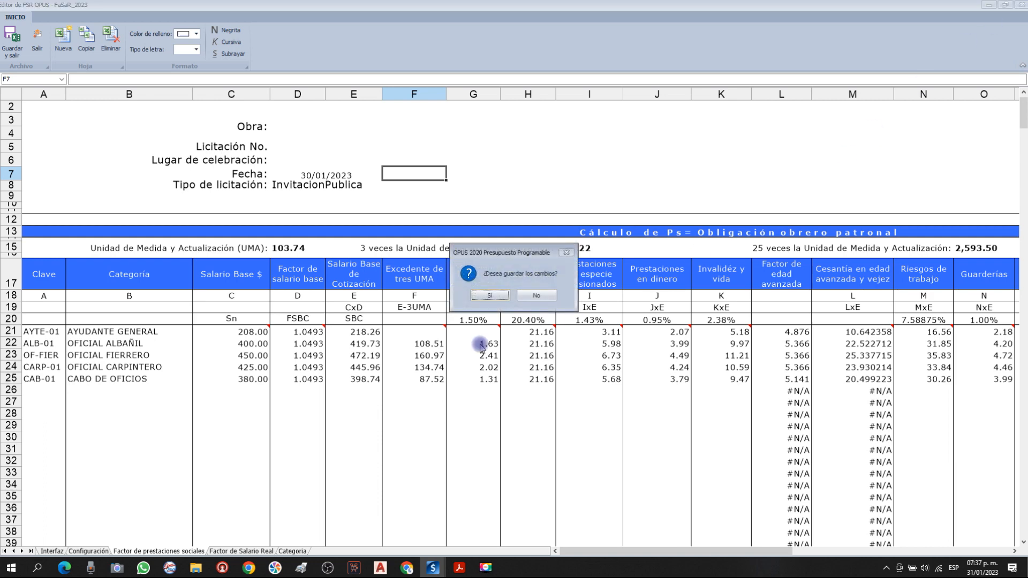
left_click(534, 298)
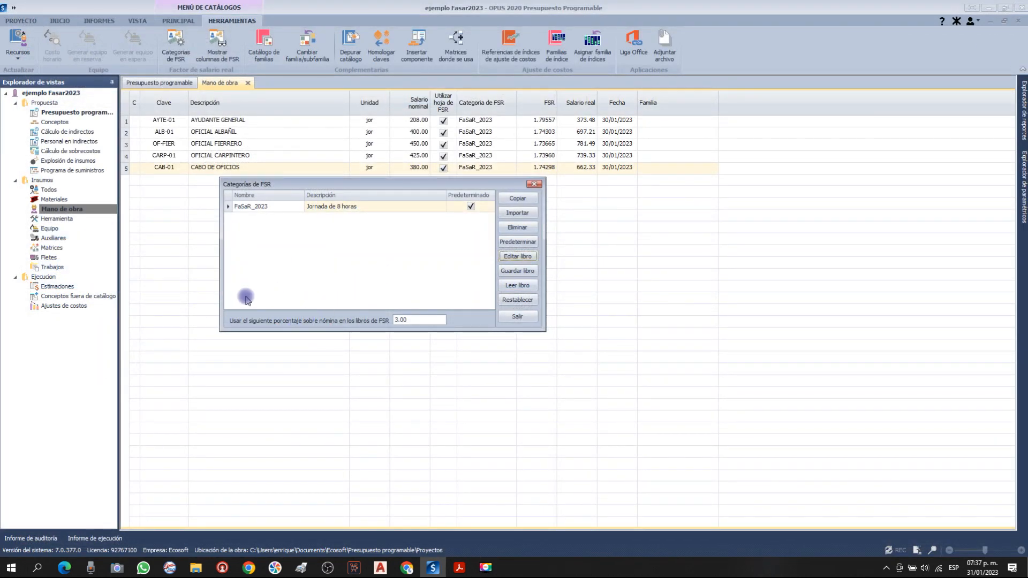
left_click(533, 185)
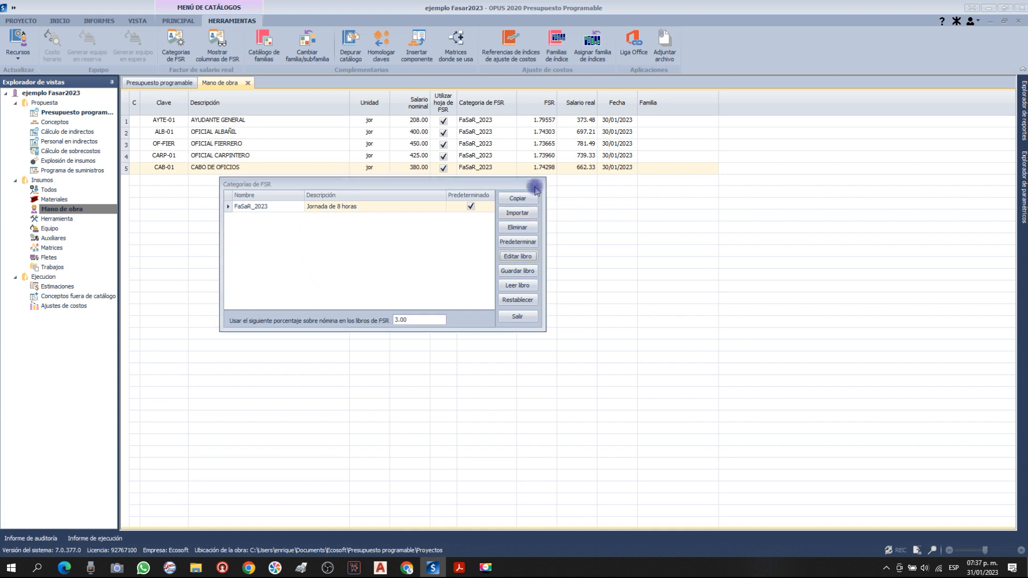
Add a Mano de obra resource with key ALB-002, description Albañil Clase 02 and a nominal salary of 450.00.
left_click(258, 170)
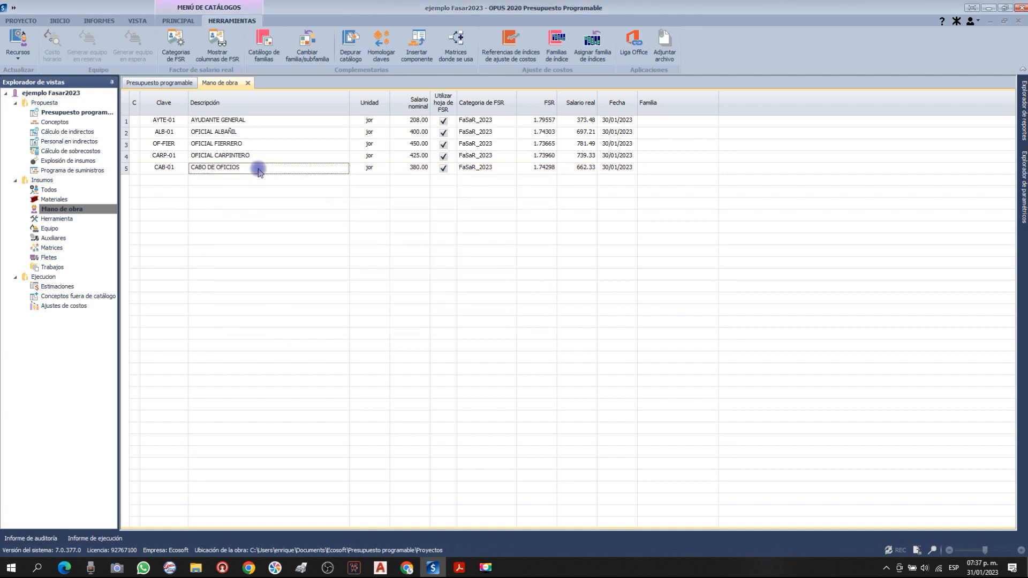
right_click(250, 167)
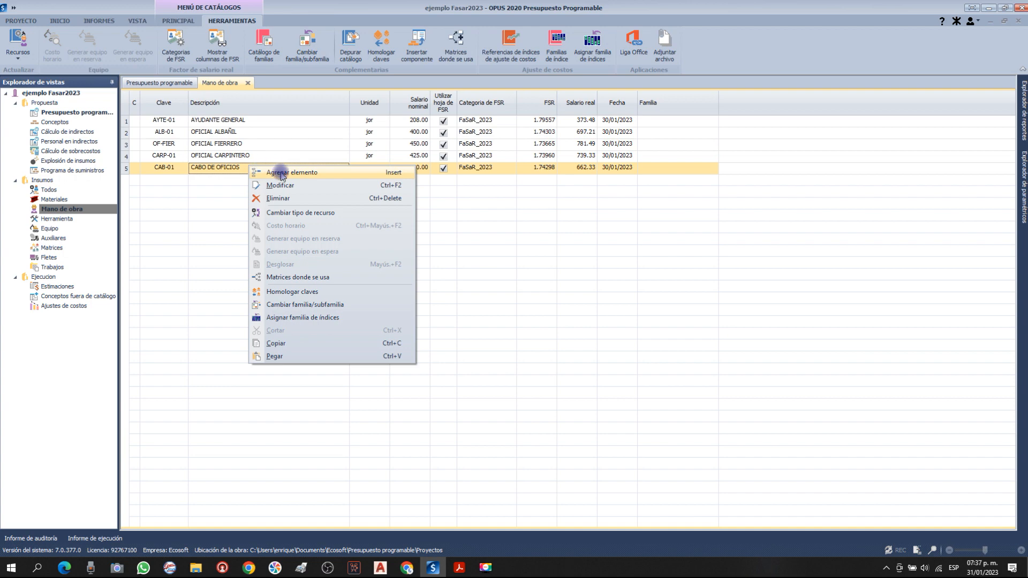
left_click(282, 172)
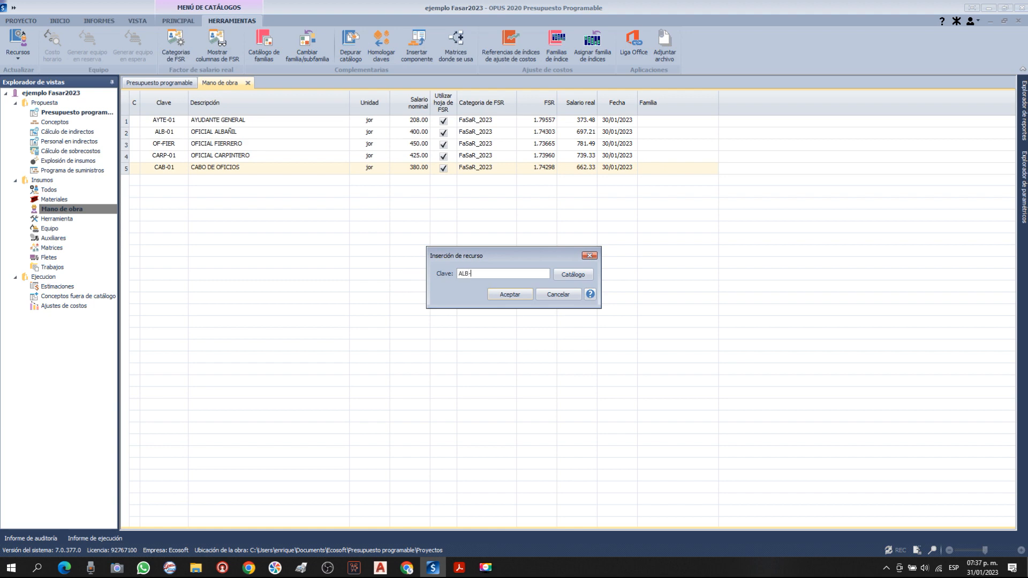
left_click(522, 294)
left_click(496, 336)
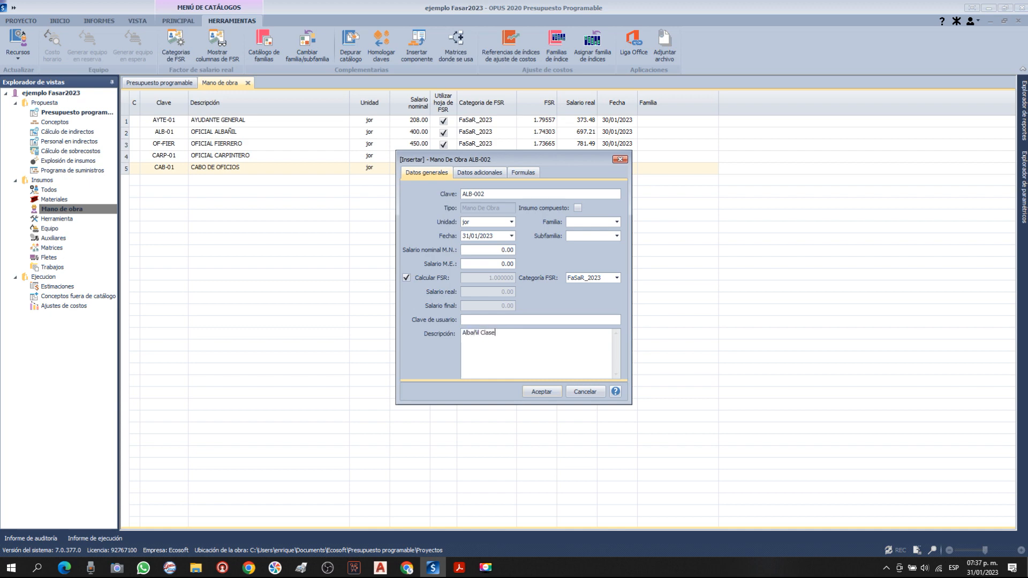
left_click(493, 250)
type("45")
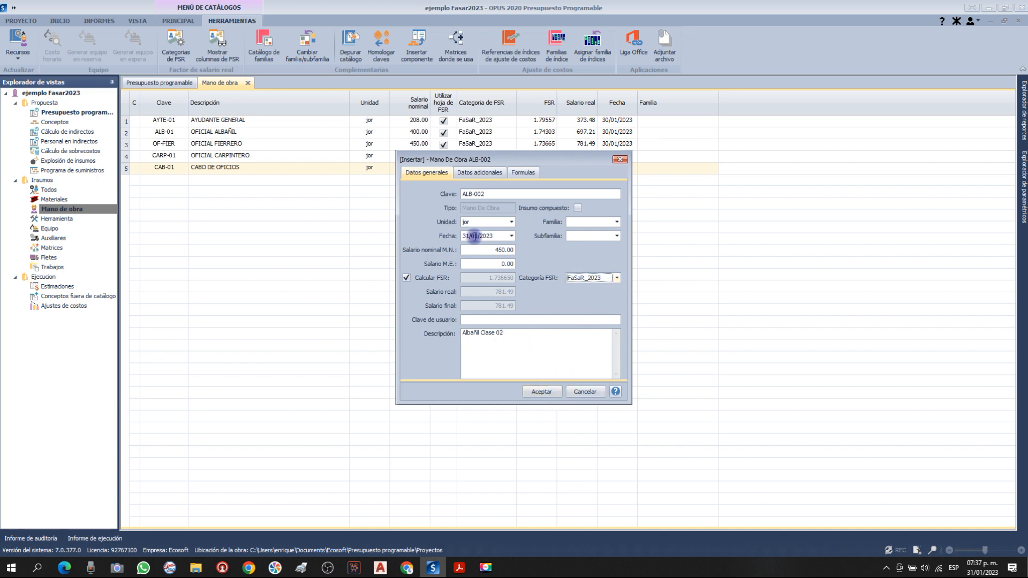
left_click(540, 392)
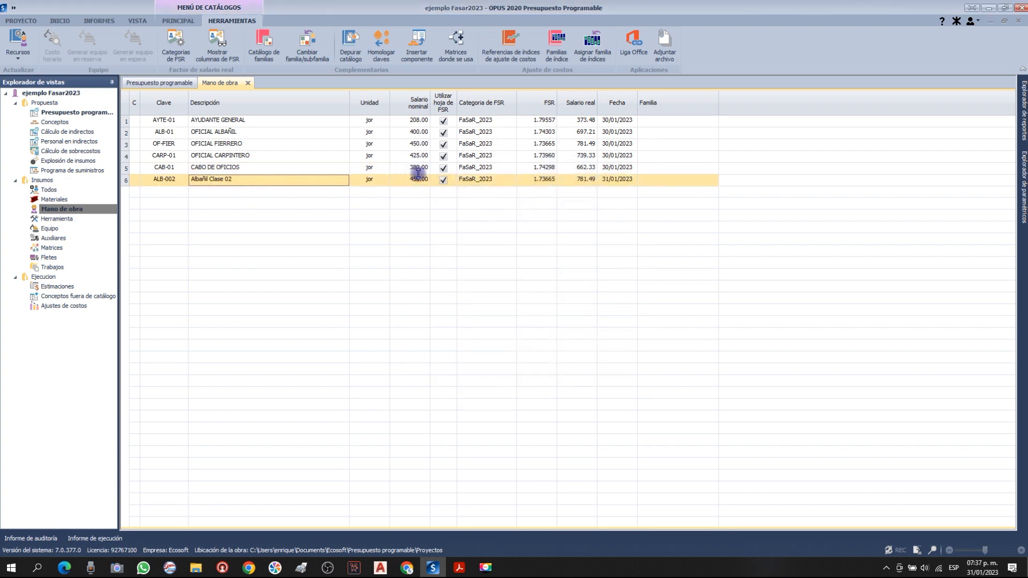
Check the FSR of ALB-002, reopen the FaSaR_2023 workbook for editing and locate Albañil Clase 02 in the Interfaz sheet.
left_click(544, 181)
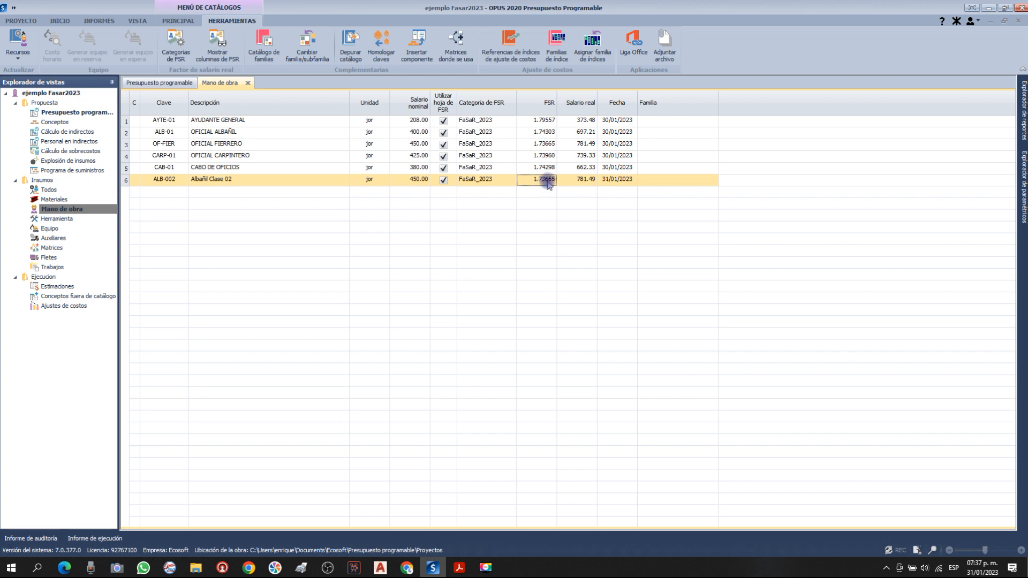
left_click(175, 43)
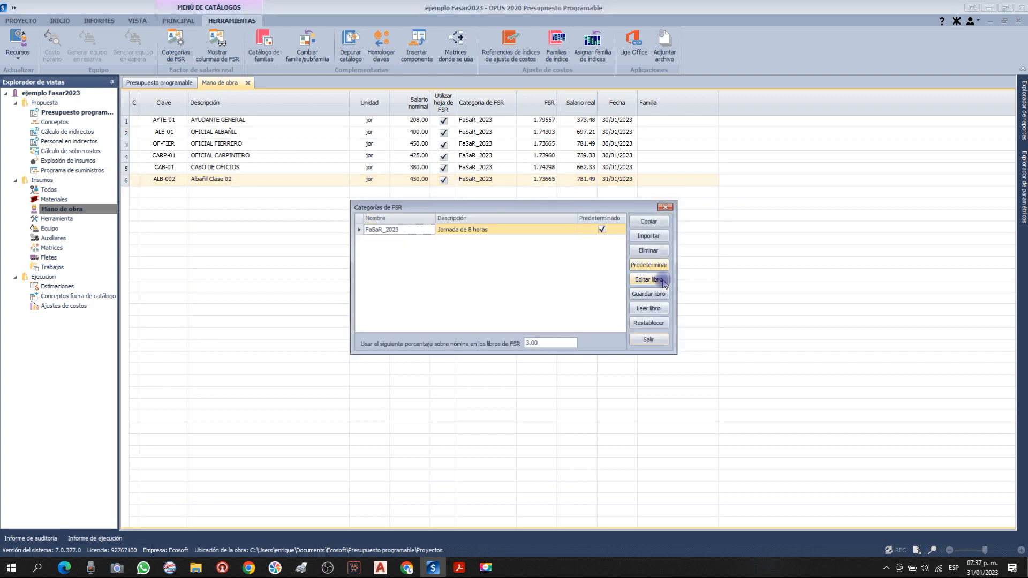
left_click(651, 280)
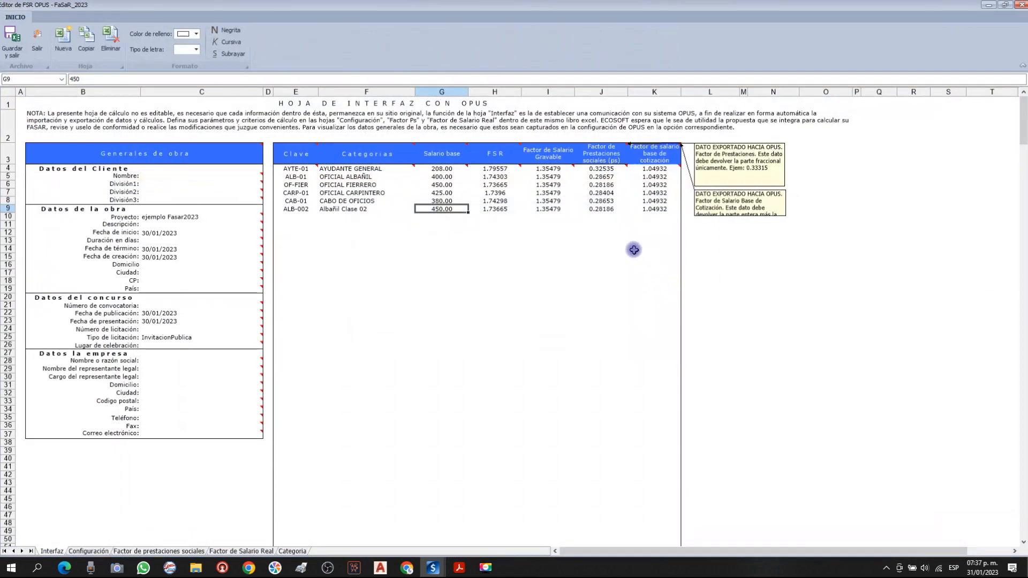
left_click(338, 210)
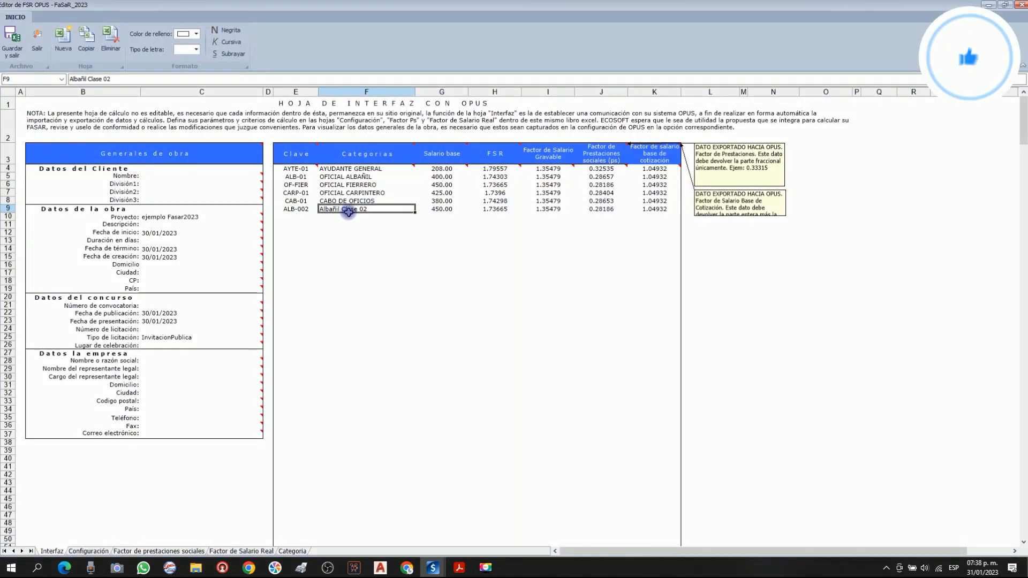
scroll(357, 207, "up", 2)
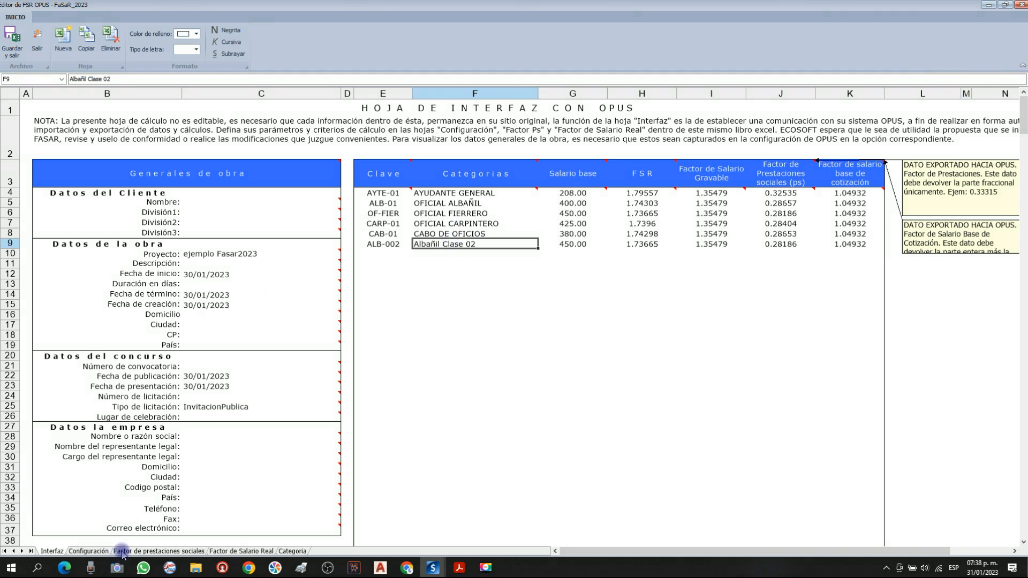
Find Albañil Clase 02 in the Factor de prestaciones sociales sheet and inspect its Factor de edad avanzada formula.
left_click(90, 551)
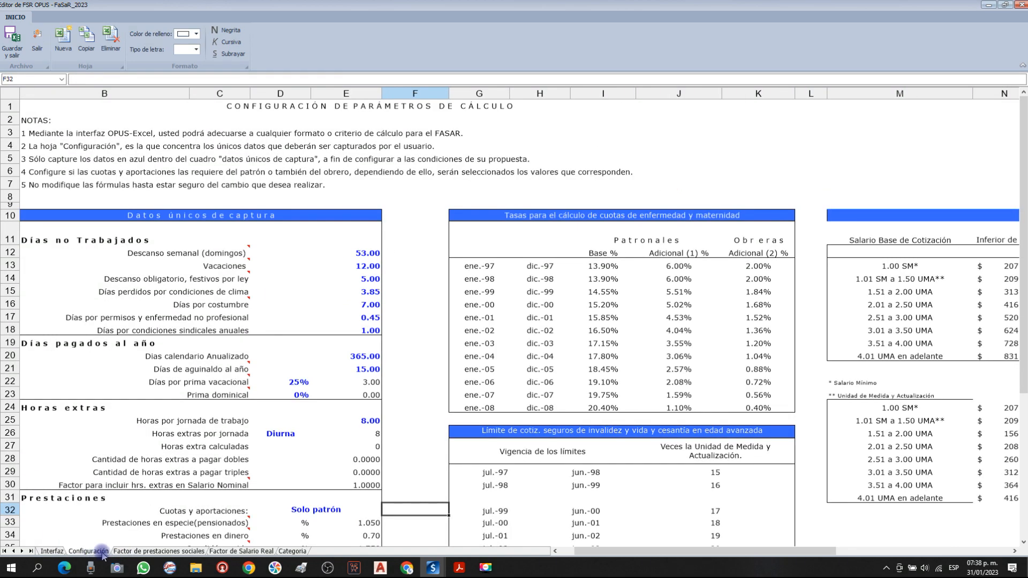
left_click(155, 552)
scroll(54, 283, "up", 3)
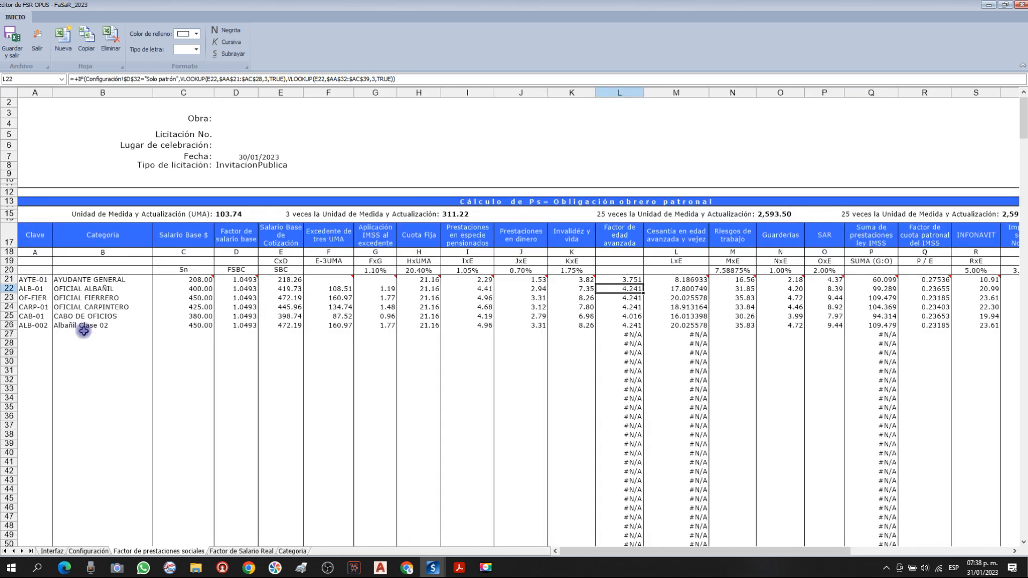
left_click(84, 328)
scroll(84, 327, "up", 2)
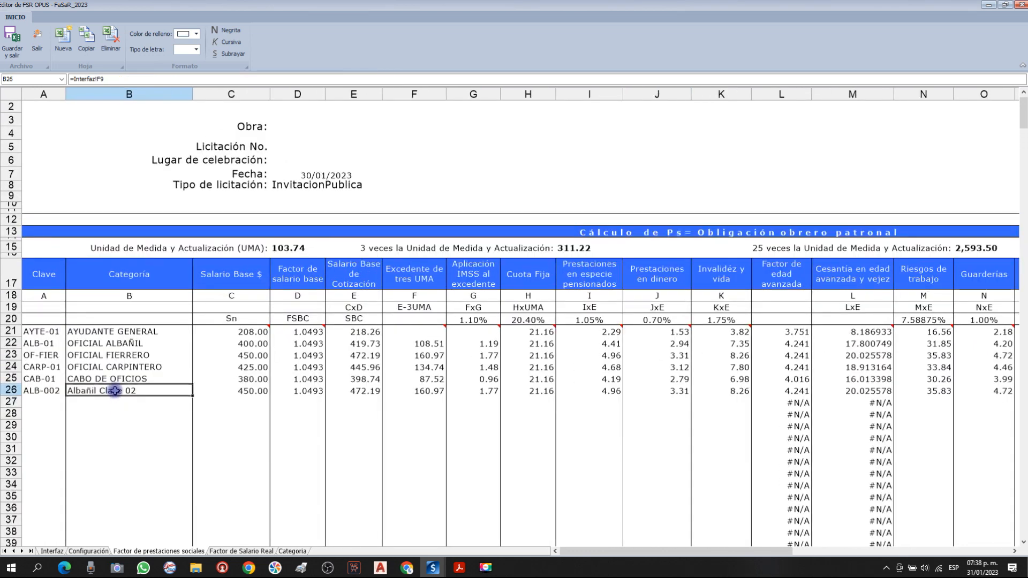
left_click(790, 394)
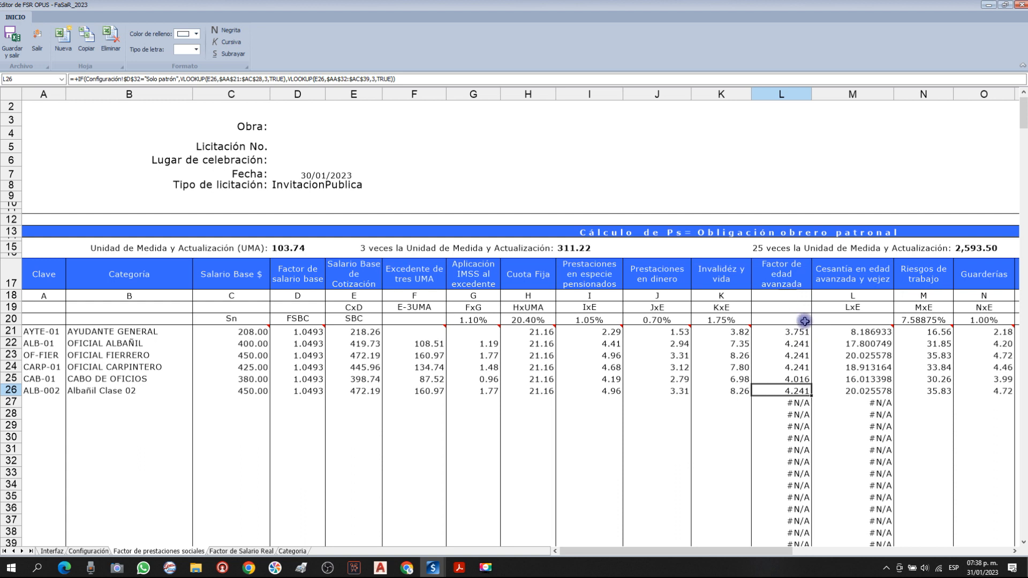
Trace Albañil Clase 02's row from Salario Base de Cotización to the Cesantía en edad avanzada y vejez amount.
left_click(851, 395)
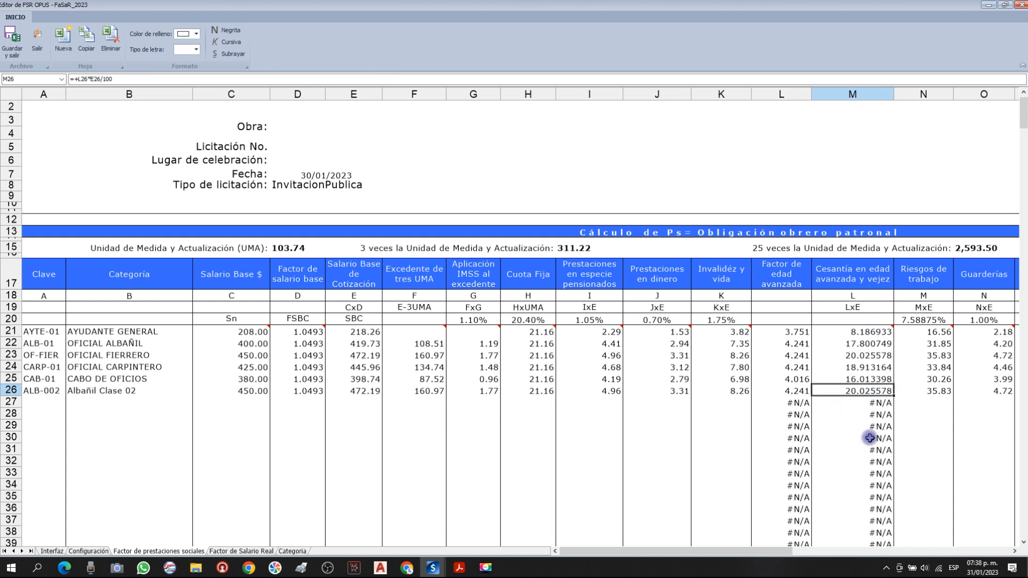
left_click(375, 391)
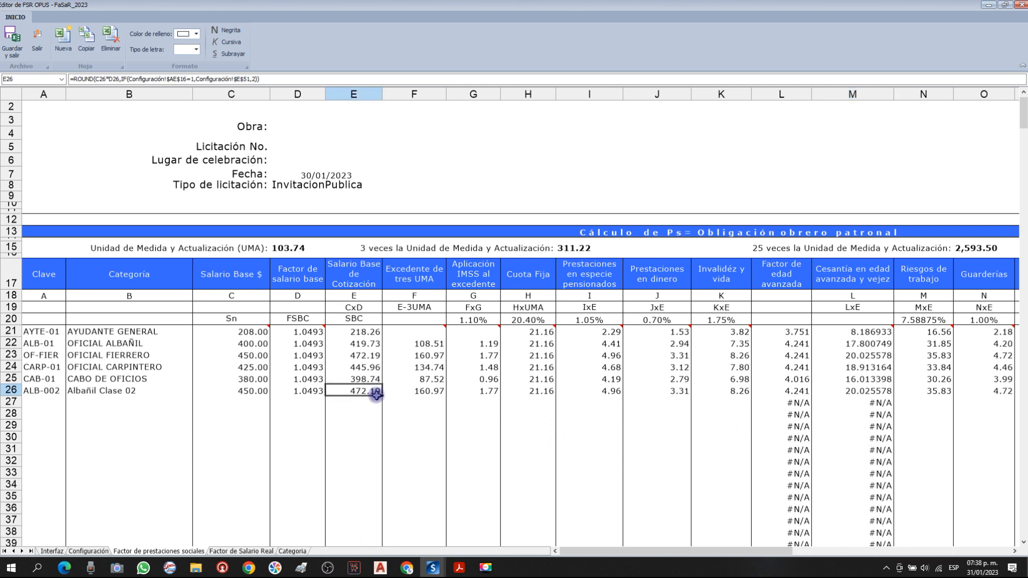
key("Right")
key("Right")
key("Right")
key("Right")
key("Right")
key("Right")
key("Right")
key("Right")
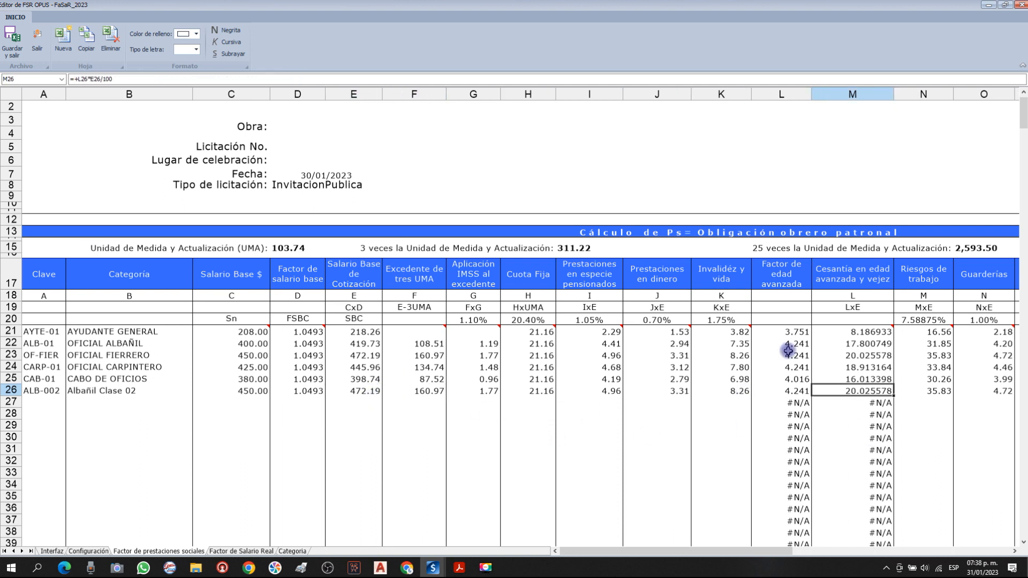
Examine Albañil Clase 02 in the Factor de Salario Real sheet, checking its base salary, contribution salary, Ps and Fsr.
left_click(236, 552)
left_click(92, 355)
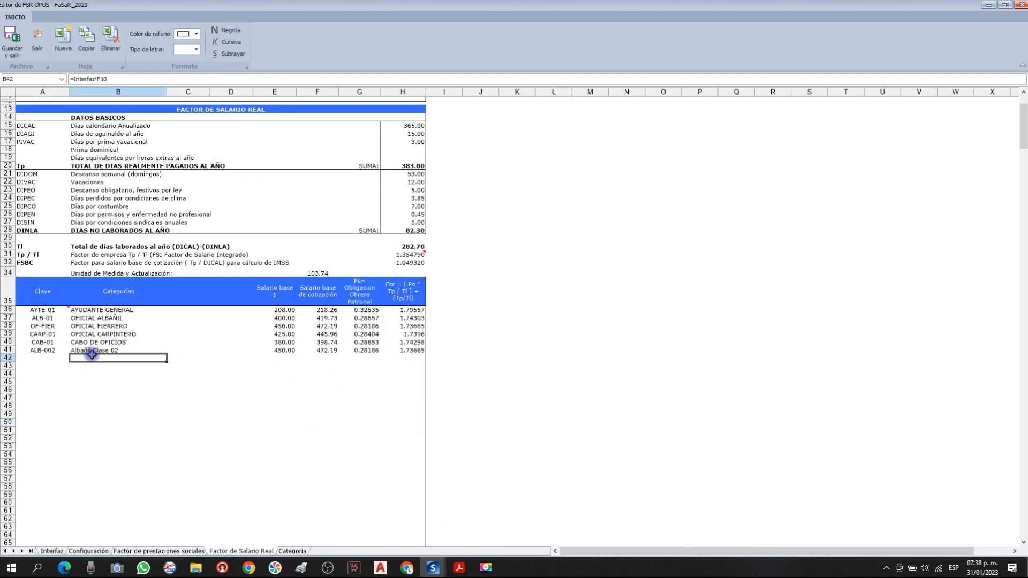
scroll(92, 355, "up", 2)
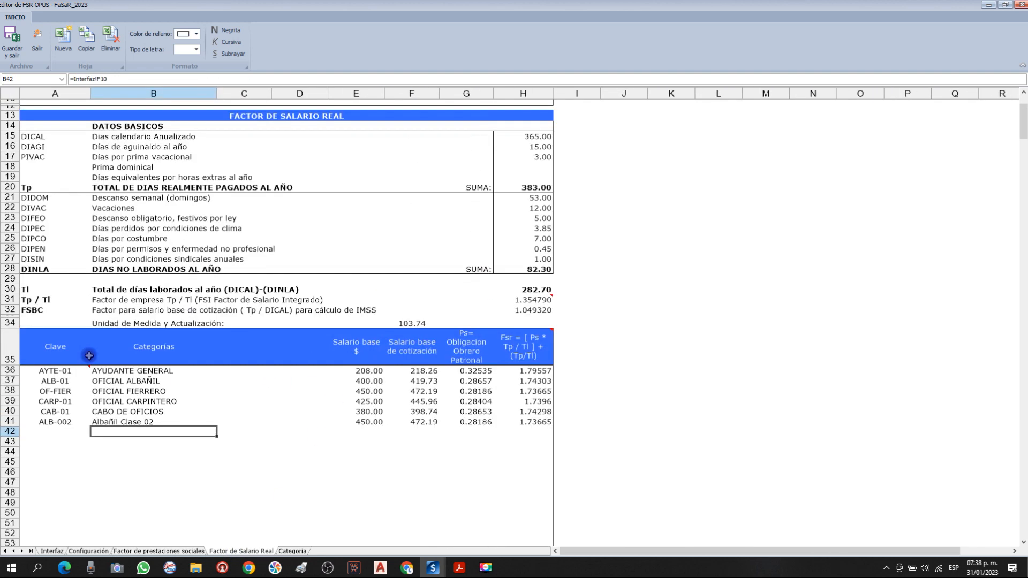
left_click(356, 422)
left_click(411, 422)
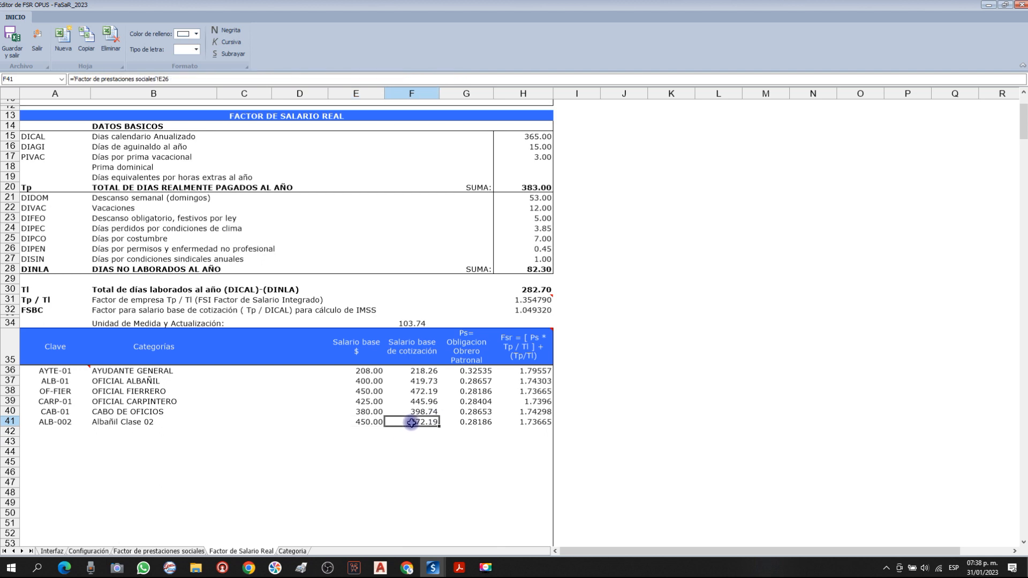
left_click(476, 423)
left_click(530, 422)
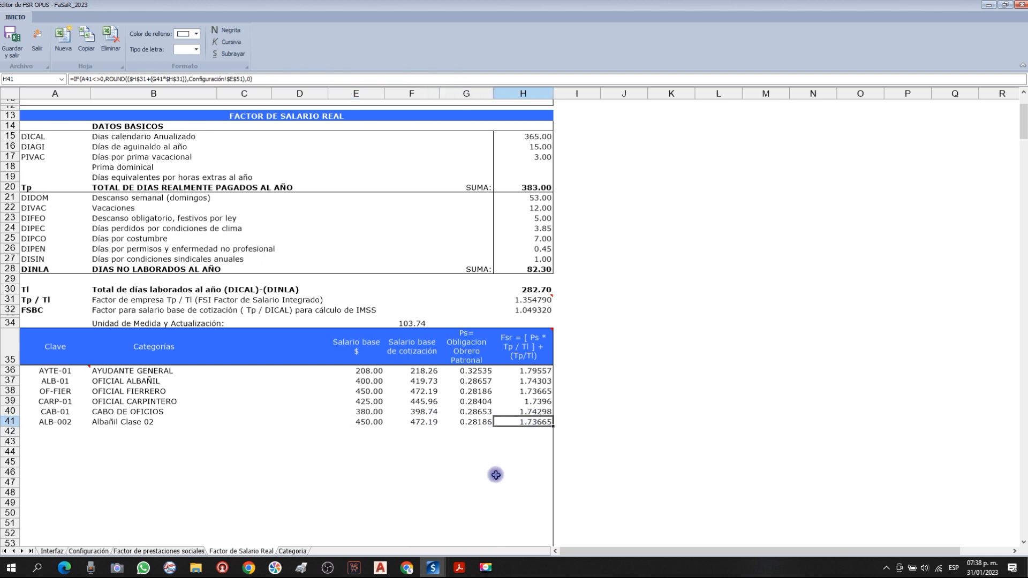